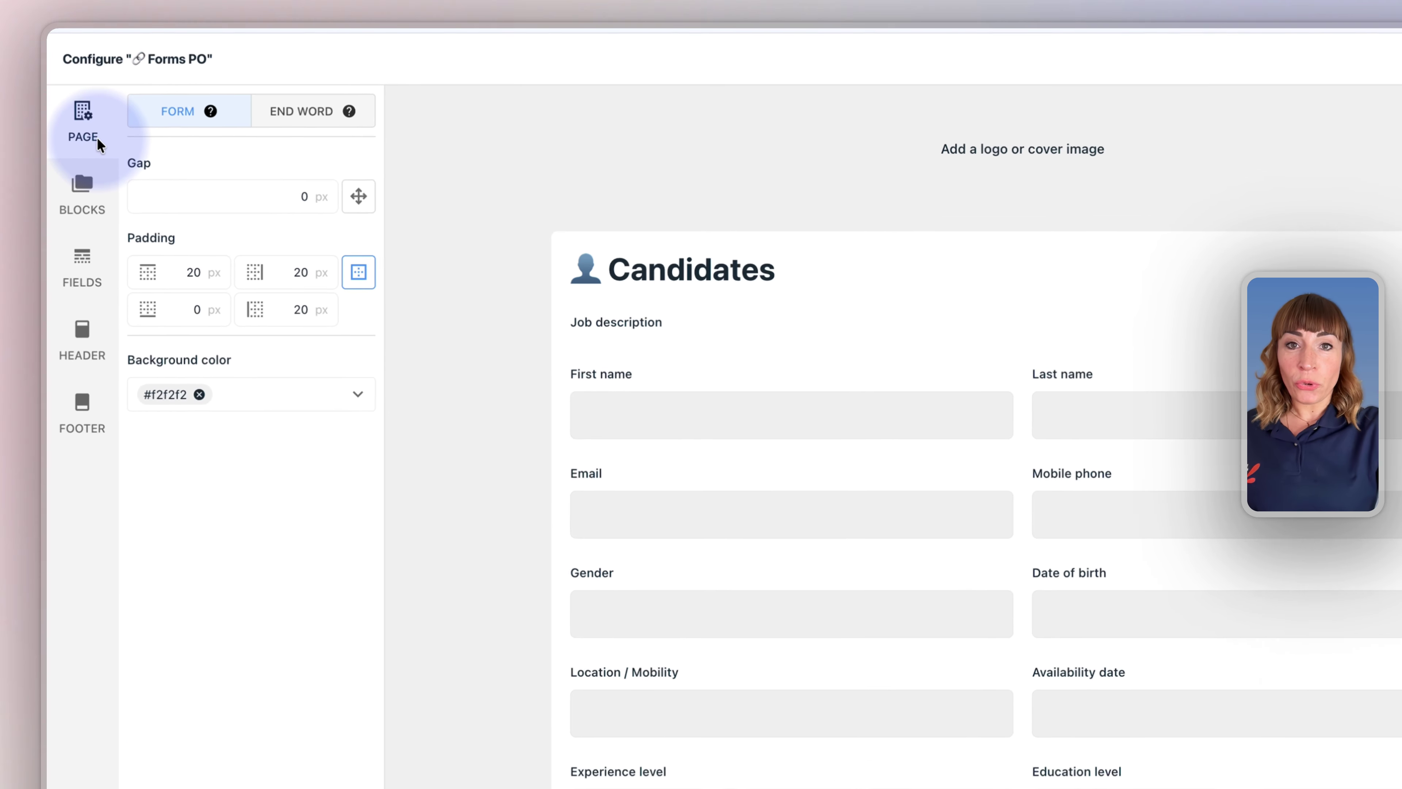
# Look over the form editor's block and field options, and save the form with the view
pyautogui.click(59, 216)
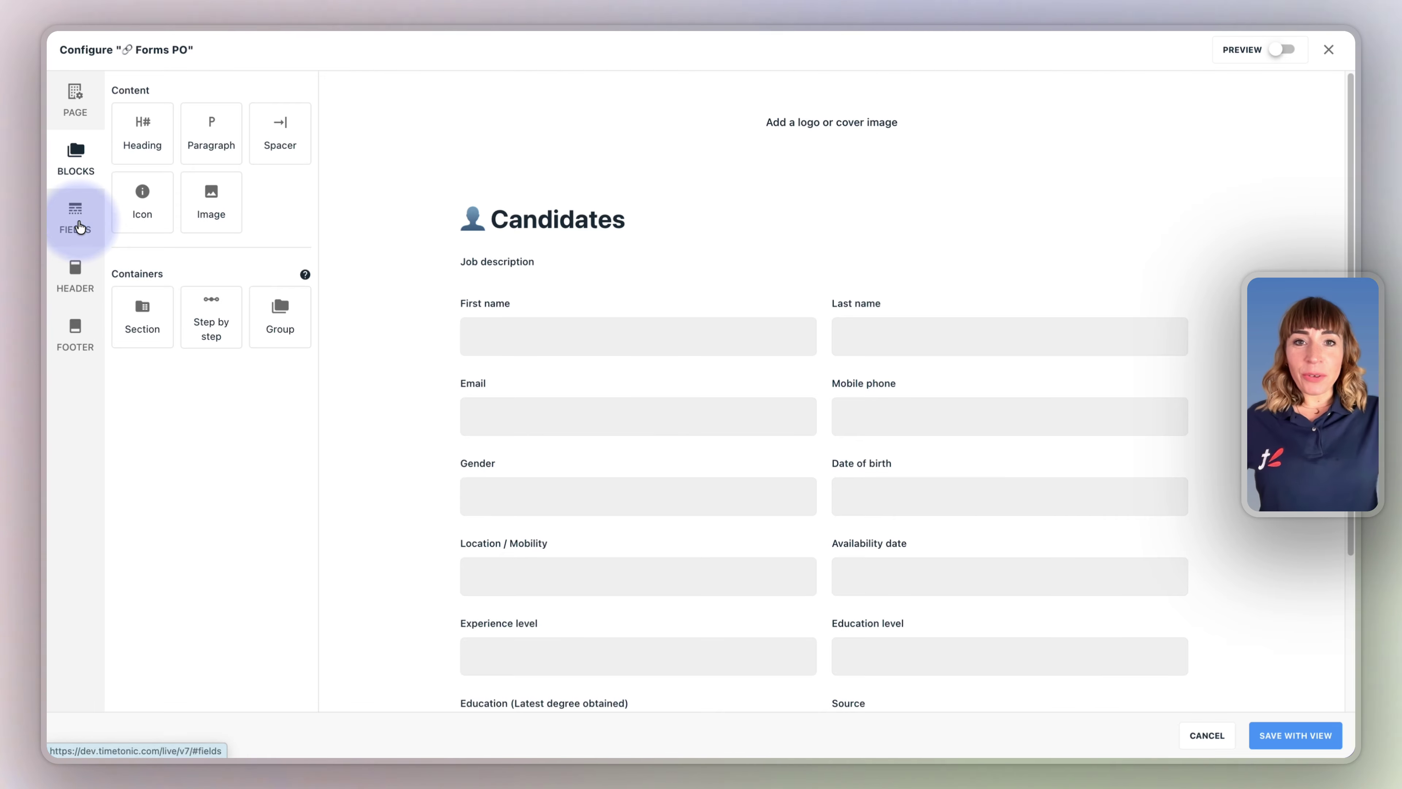
pyautogui.click(77, 224)
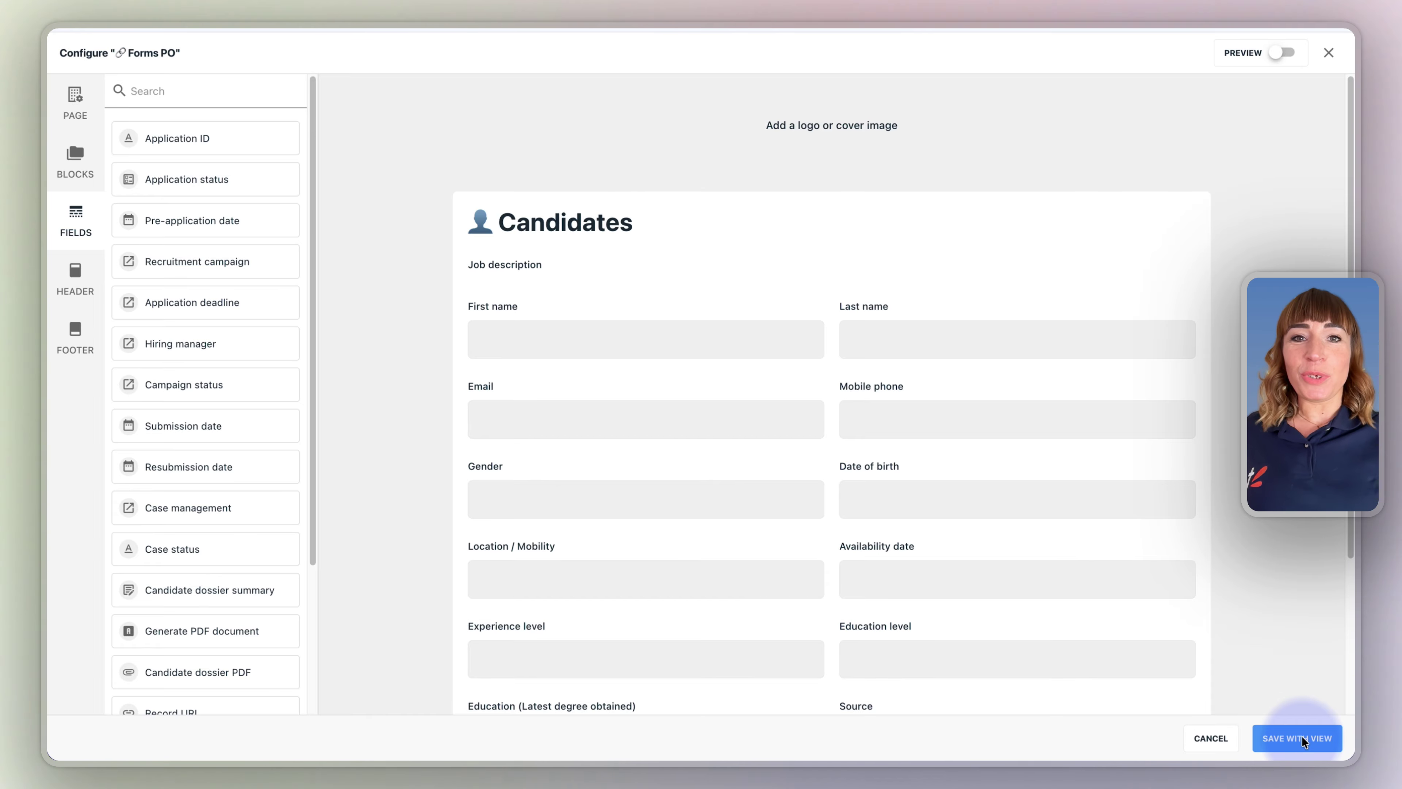
pyautogui.click(1298, 739)
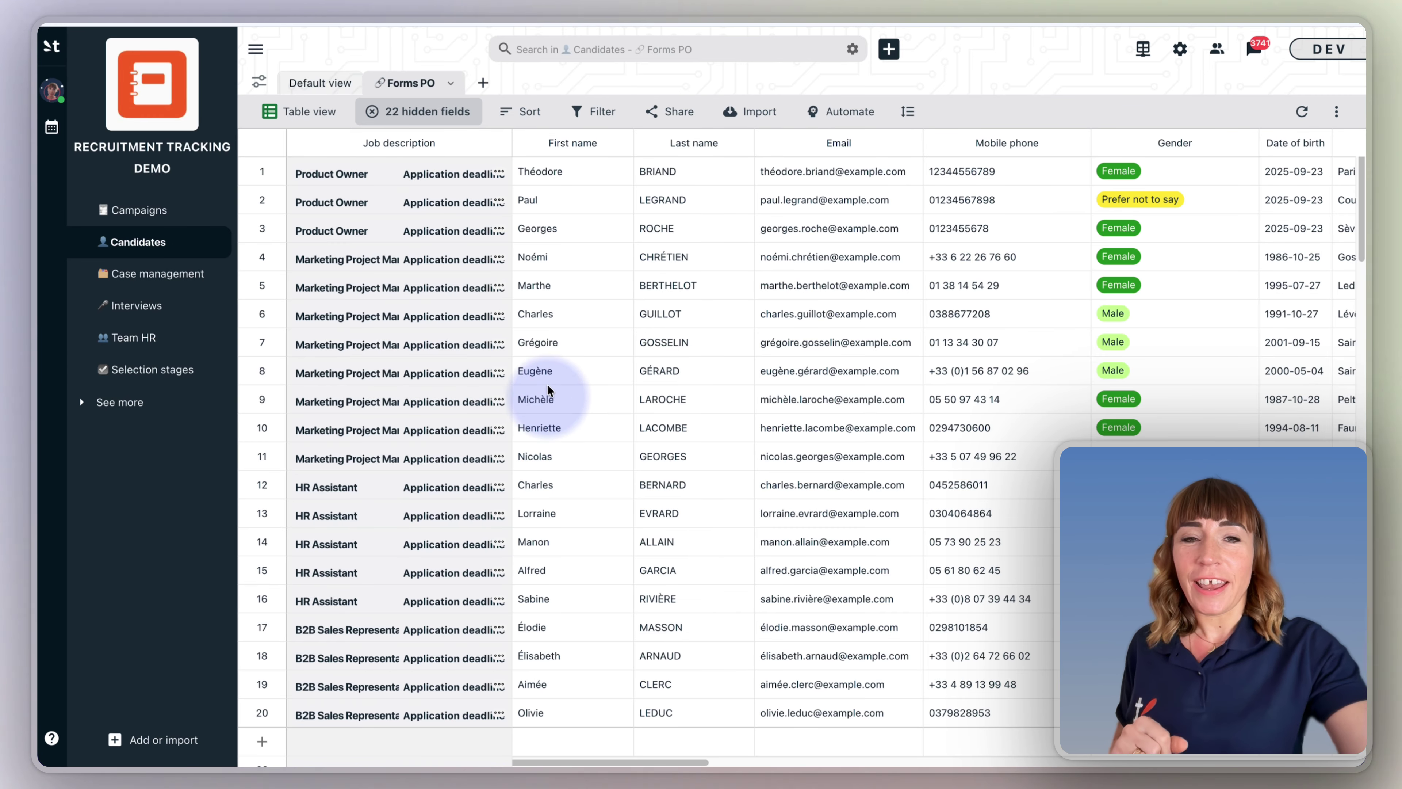
# Check the hidden fields of the Forms PO view and switch its view mode to Form view
pyautogui.click(433, 114)
pyautogui.click(411, 111)
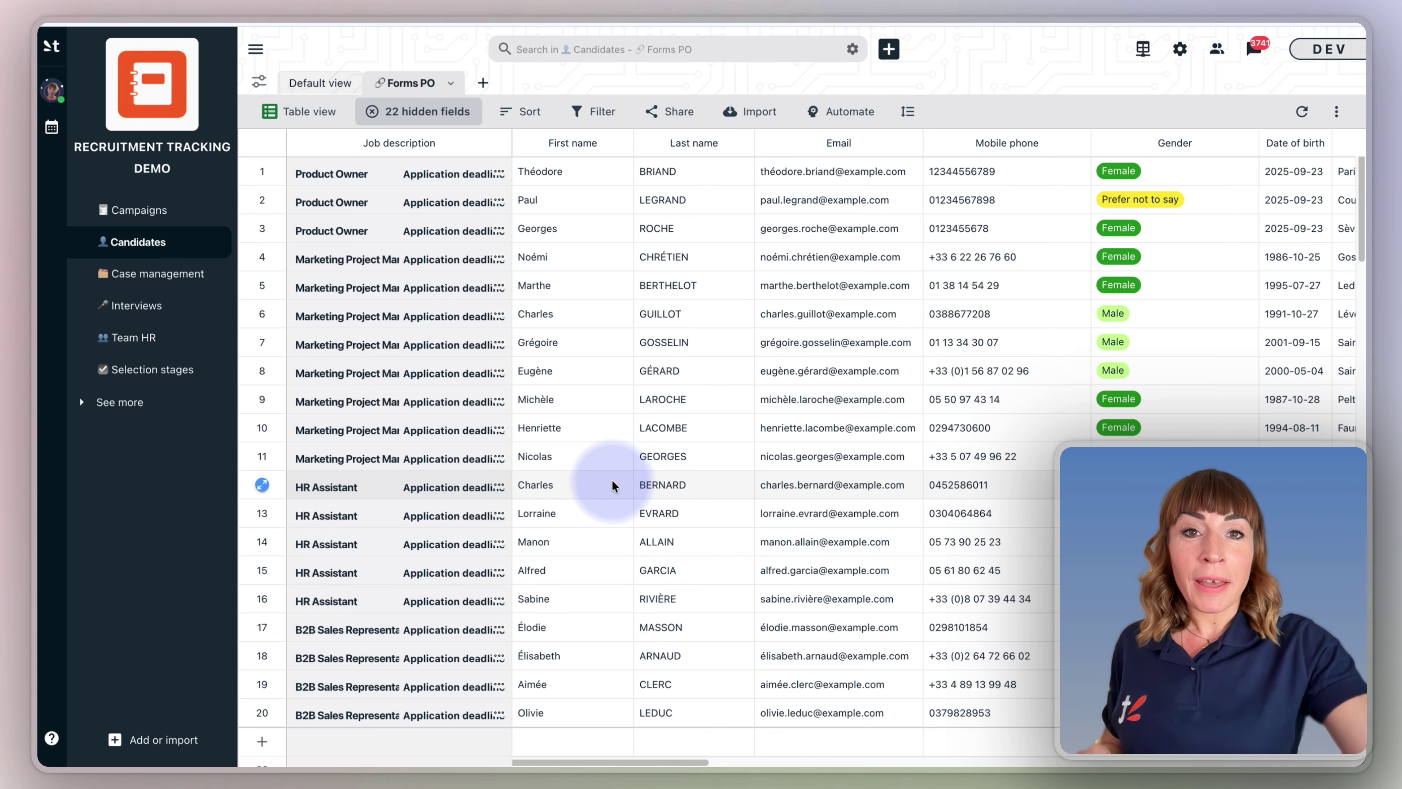
pyautogui.click(298, 111)
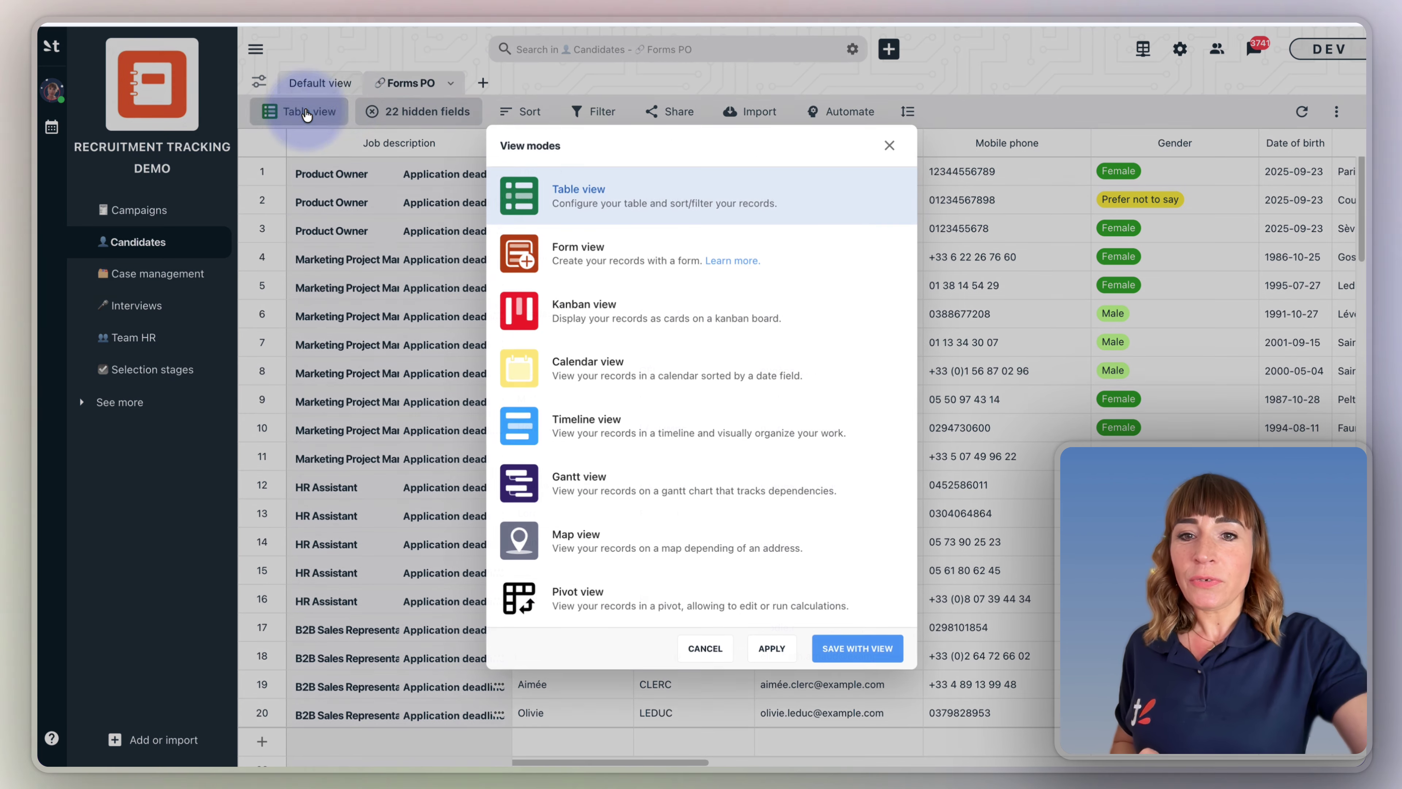
pyautogui.click(612, 261)
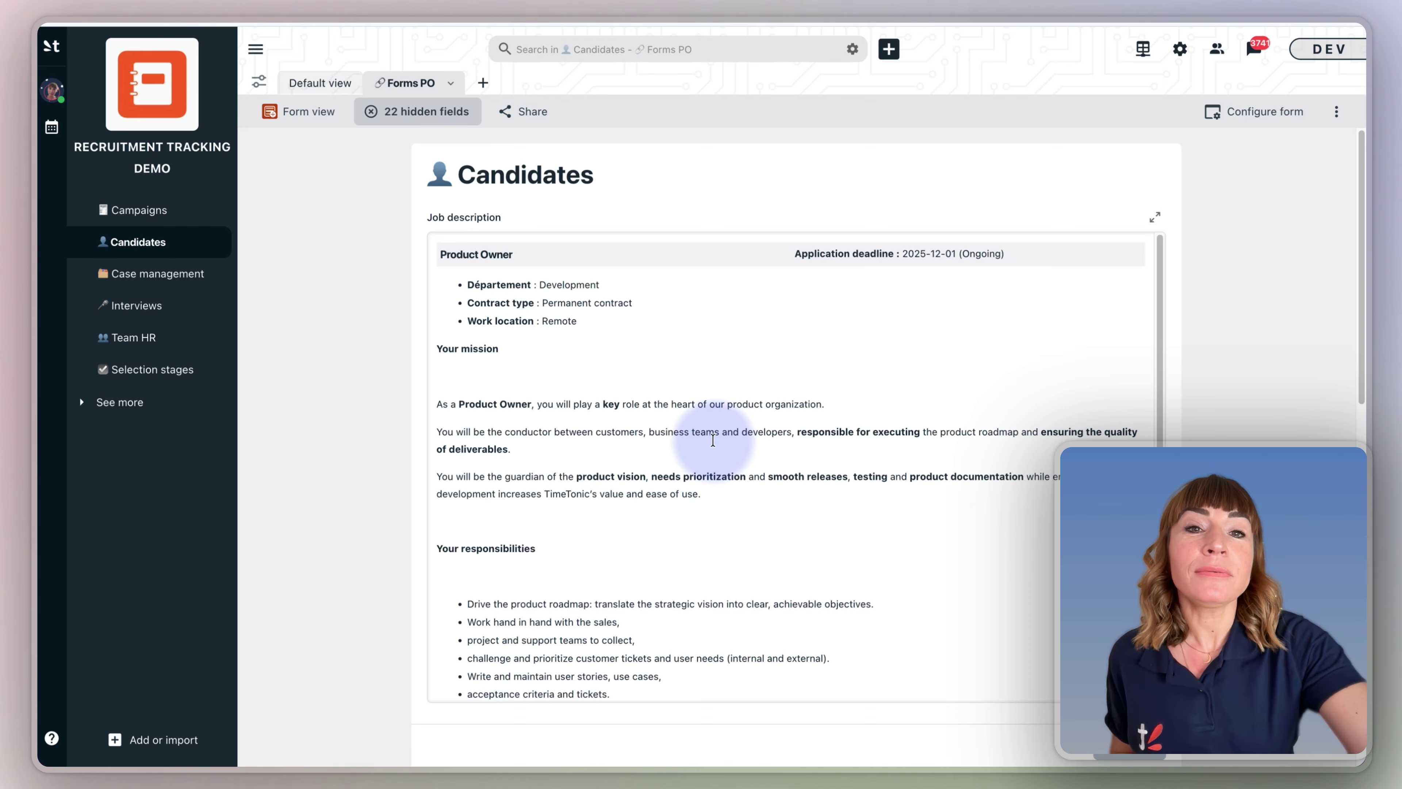
# Look through the Candidates form and open its configuration with the grouping mode None
pyautogui.scroll(-10, 713, 440)
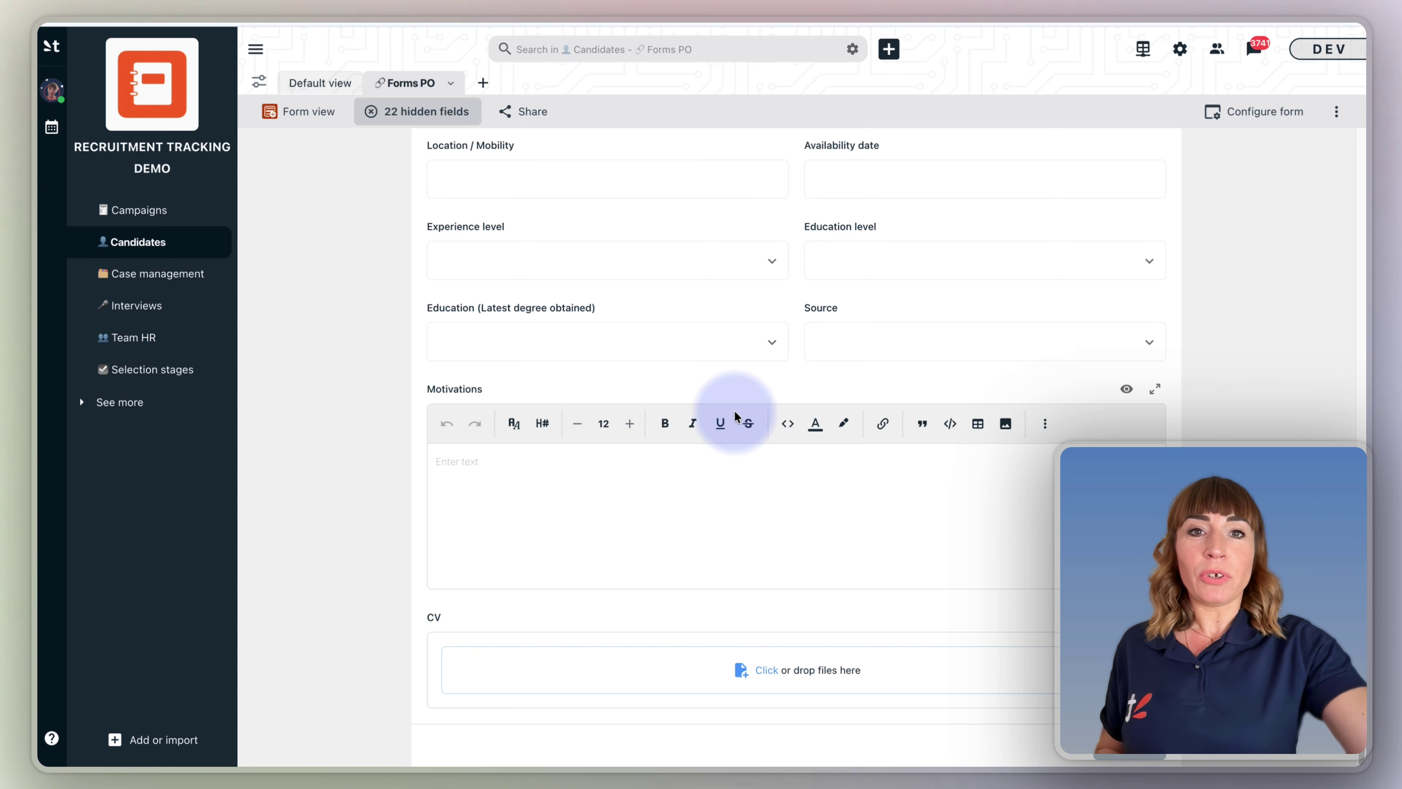
pyautogui.scroll(10, 734, 416)
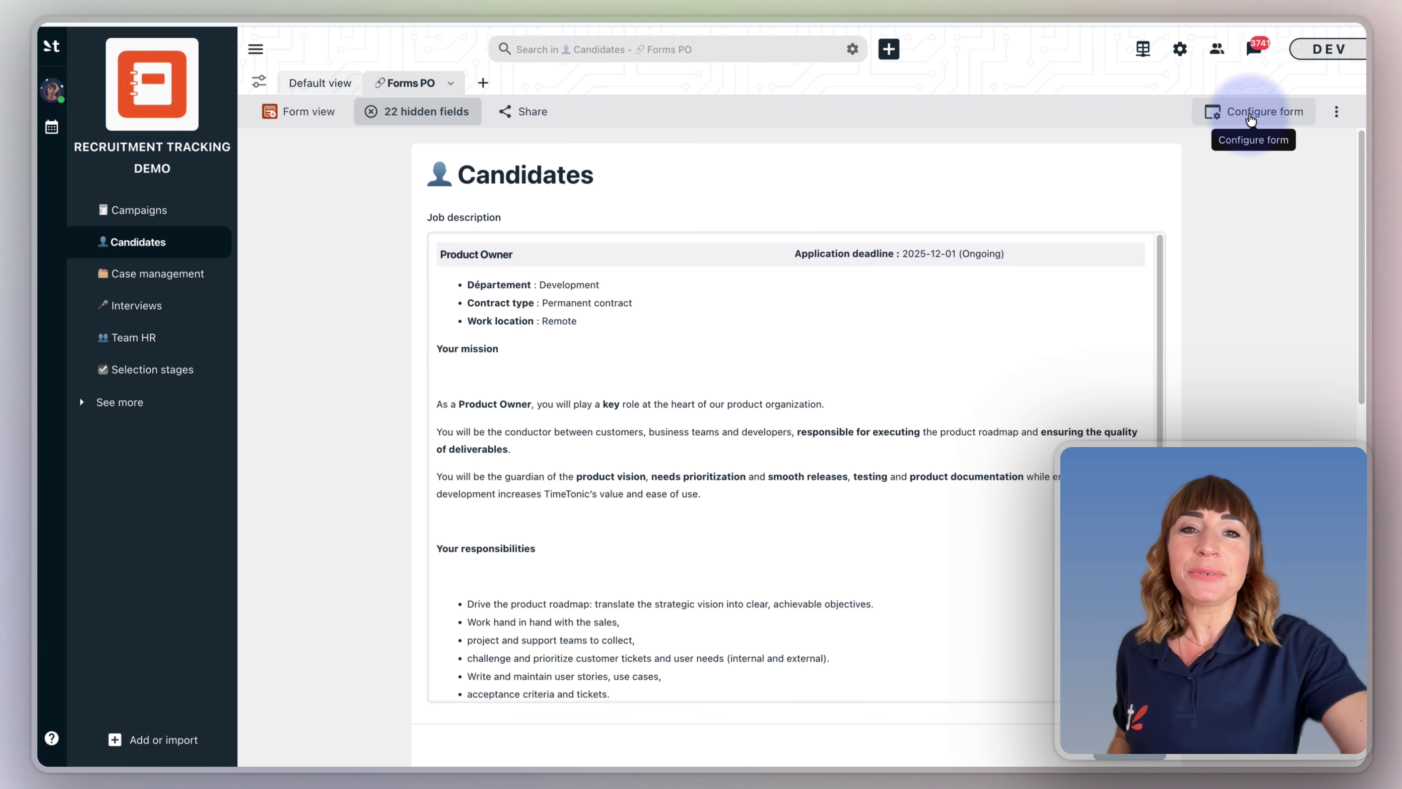
pyautogui.click(1251, 116)
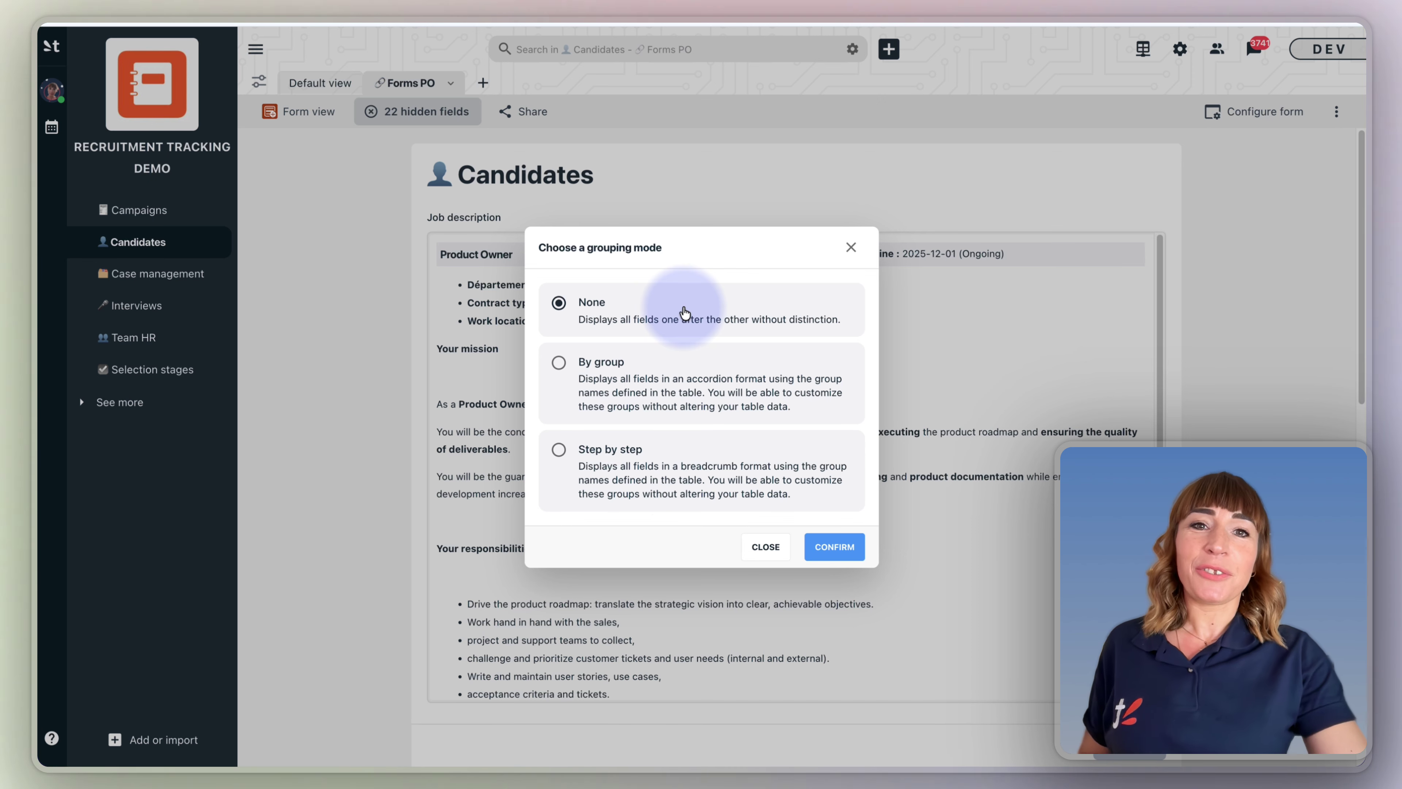
pyautogui.click(834, 547)
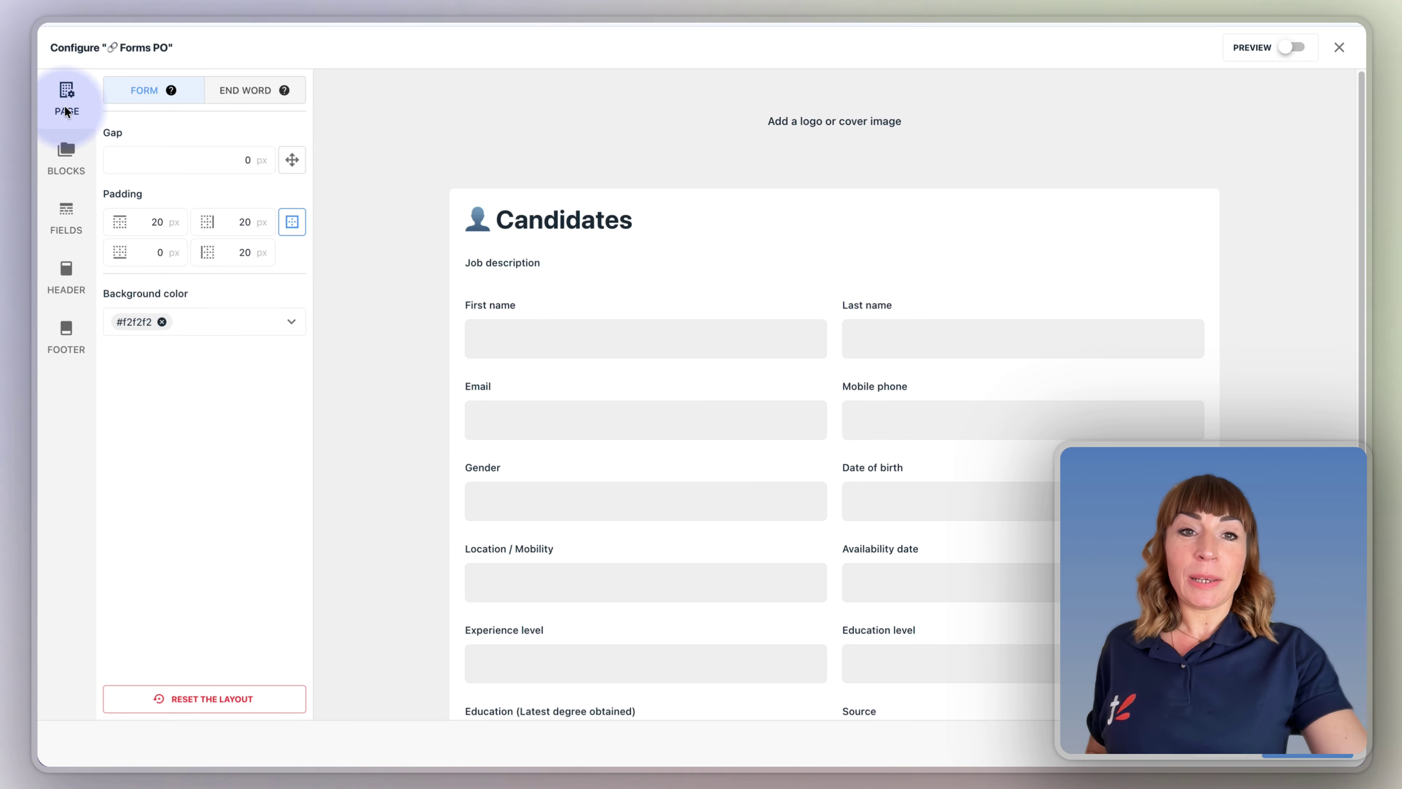
# Examine the form editor's Blocks, Fields, Header and Footer settings
pyautogui.click(66, 157)
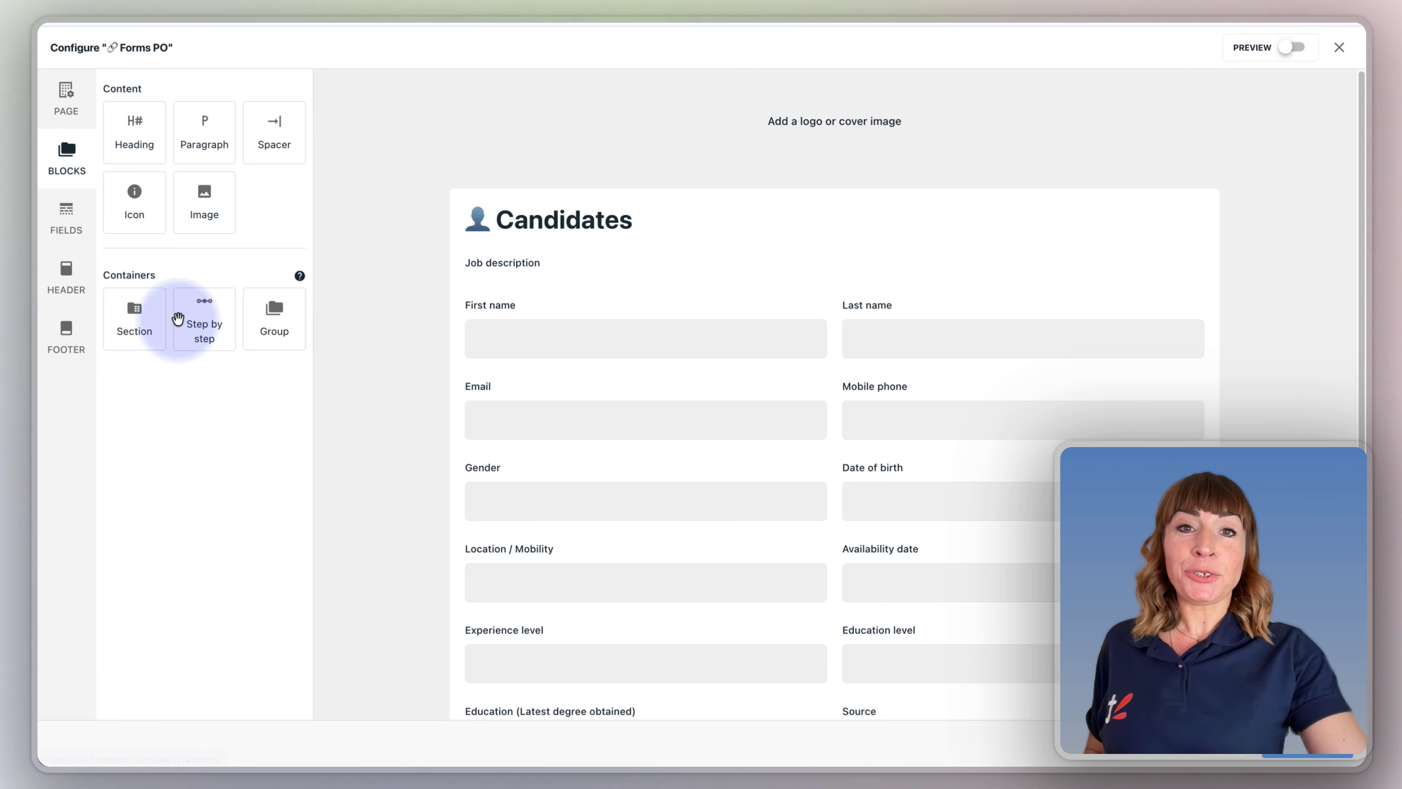
pyautogui.click(66, 218)
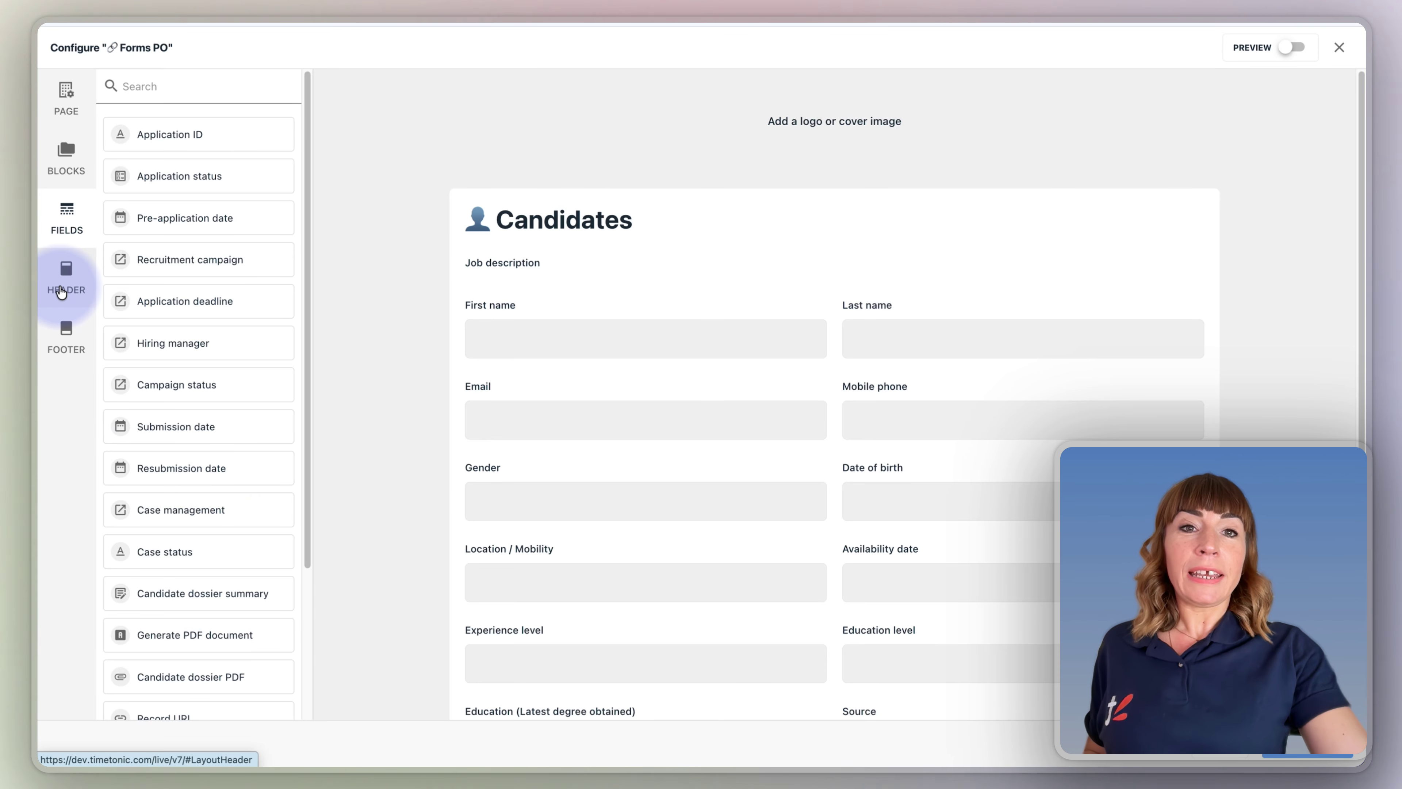
pyautogui.click(61, 293)
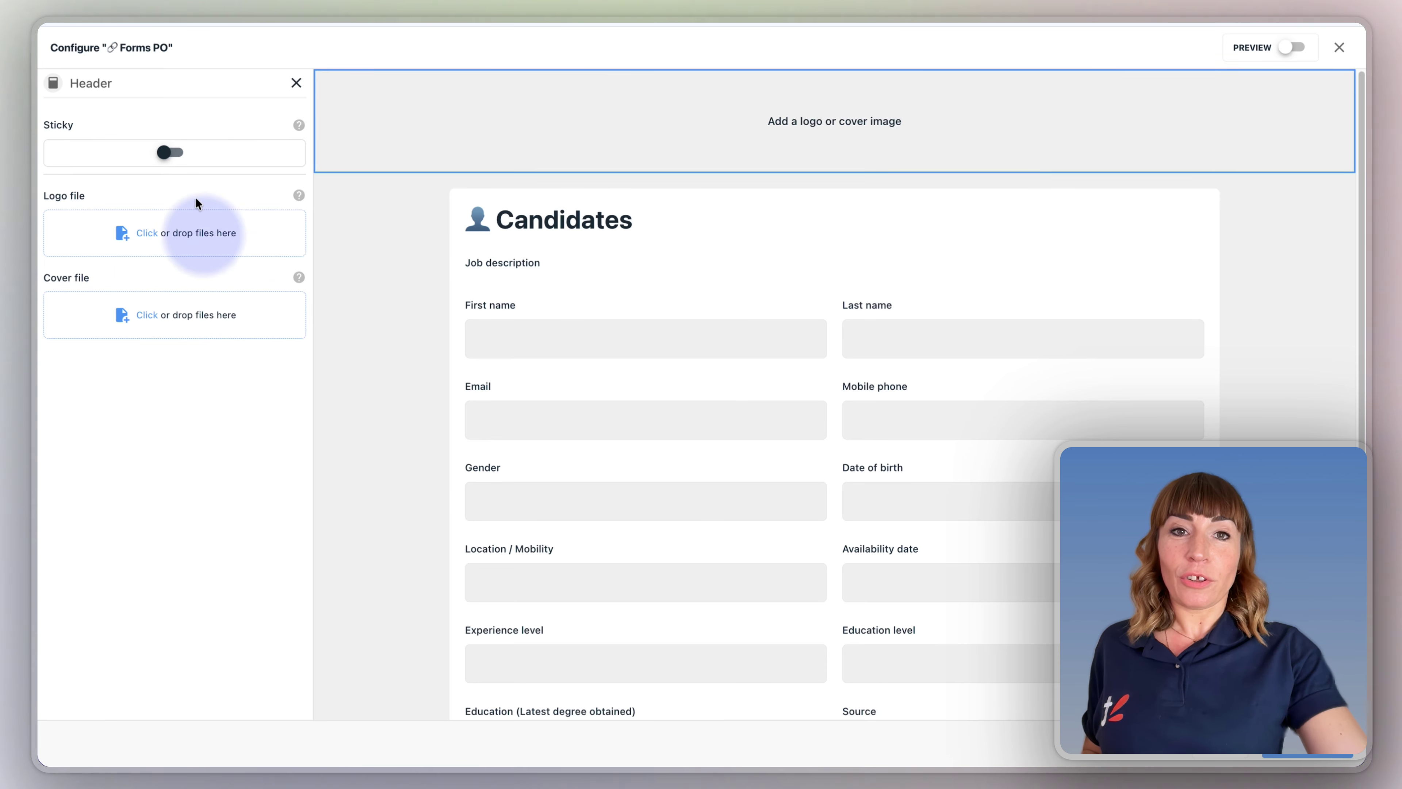
pyautogui.click(296, 83)
pyautogui.click(72, 342)
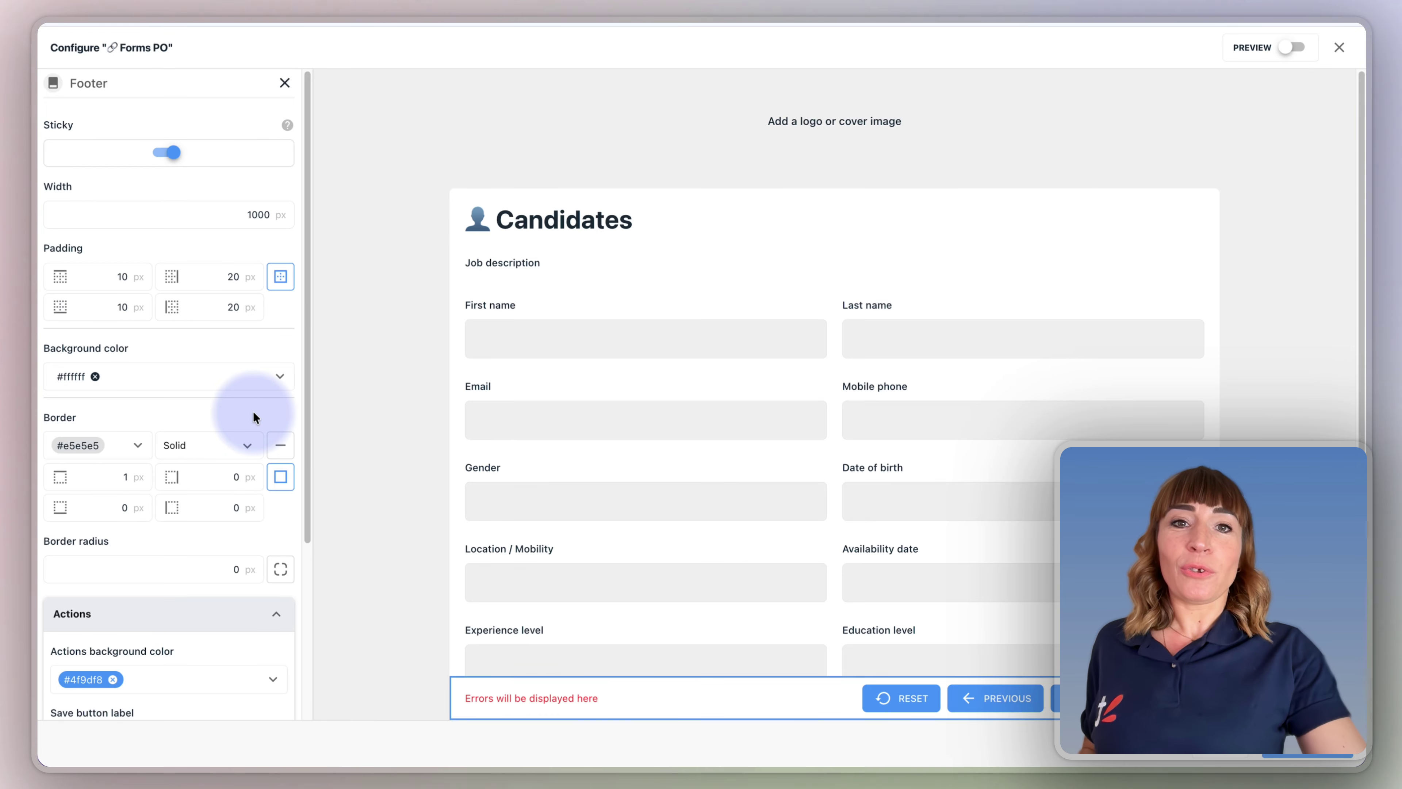
pyautogui.click(285, 83)
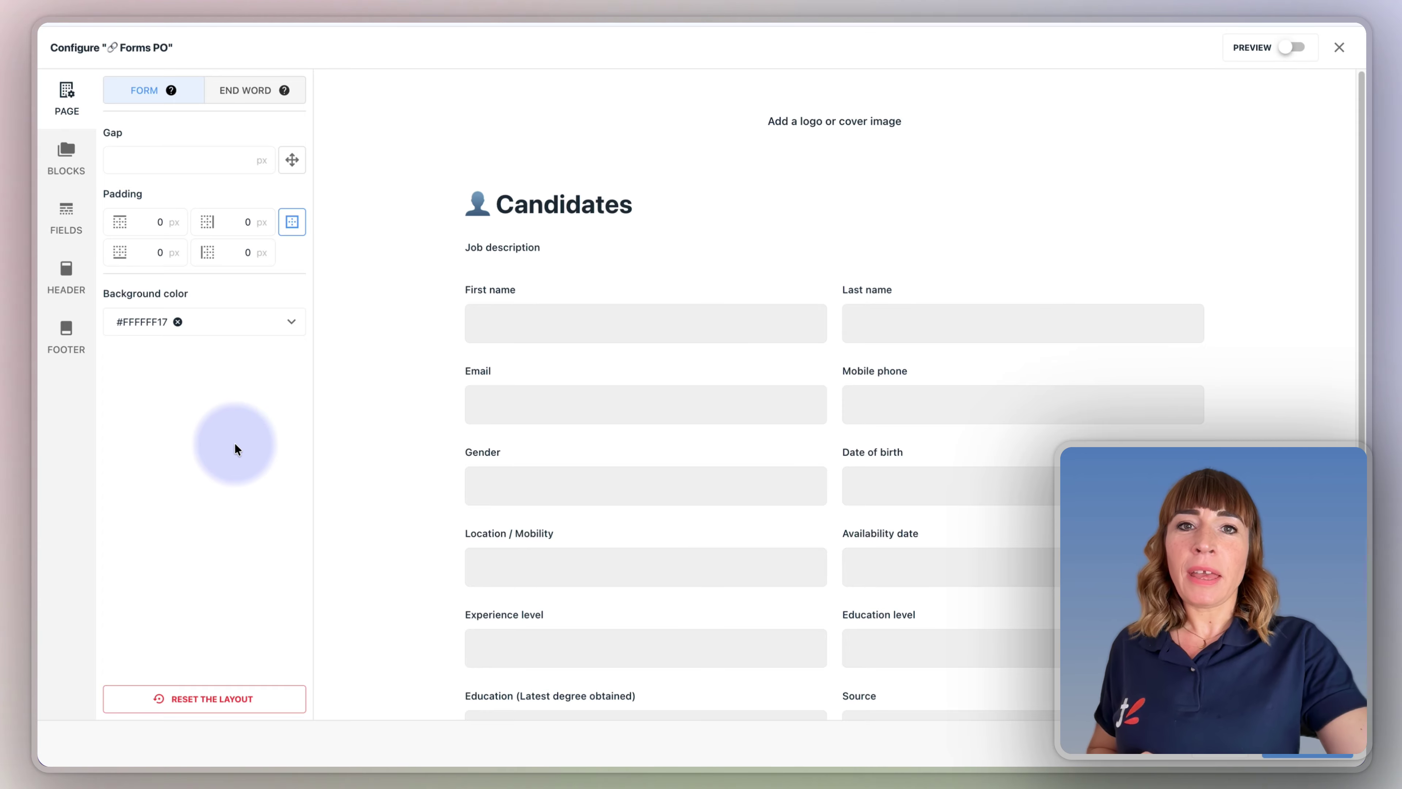
# Set the form page's background color to the hex value #E84A3117
pyautogui.click(290, 322)
pyautogui.tripleClick(201, 527)
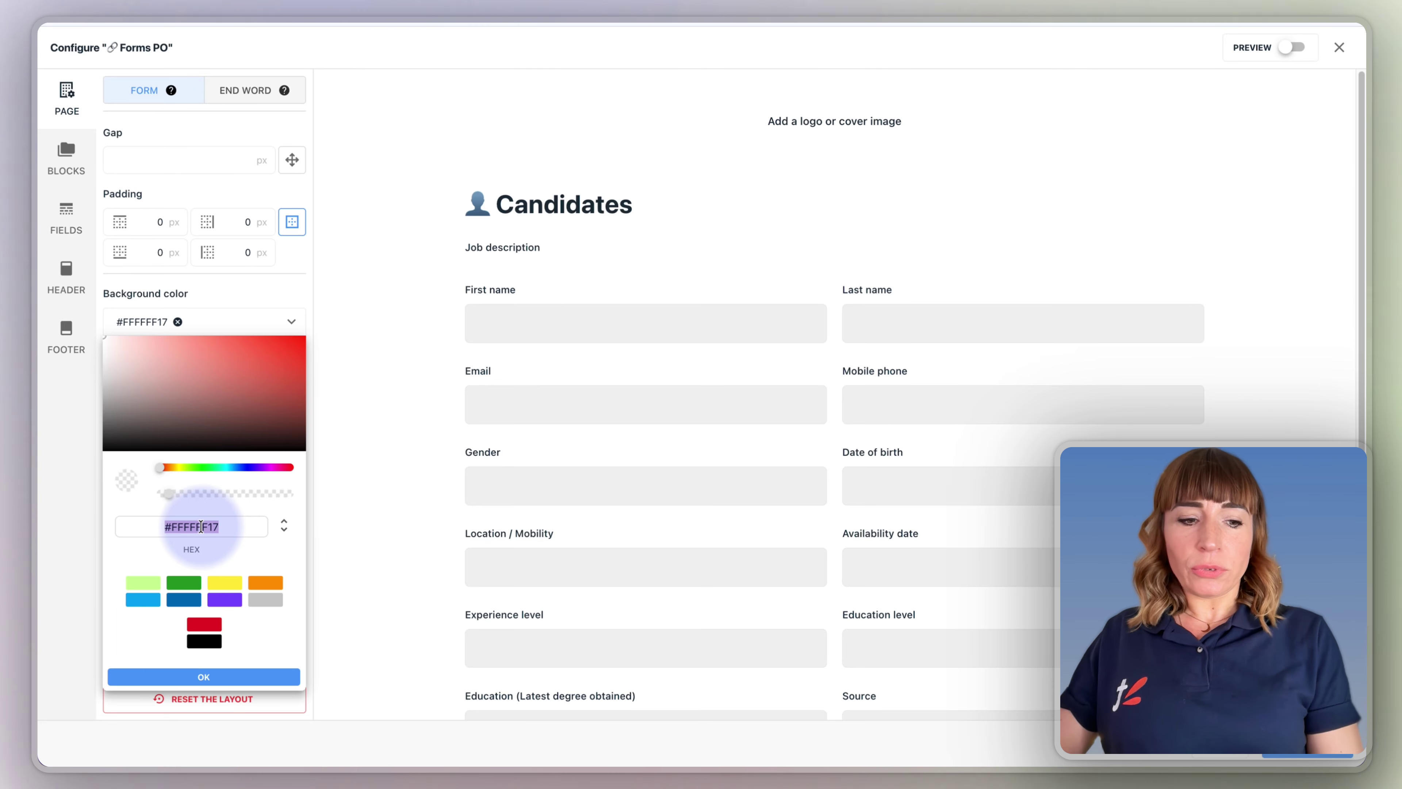
pyautogui.press('BackSpace')
pyautogui.write('#E84A3117')
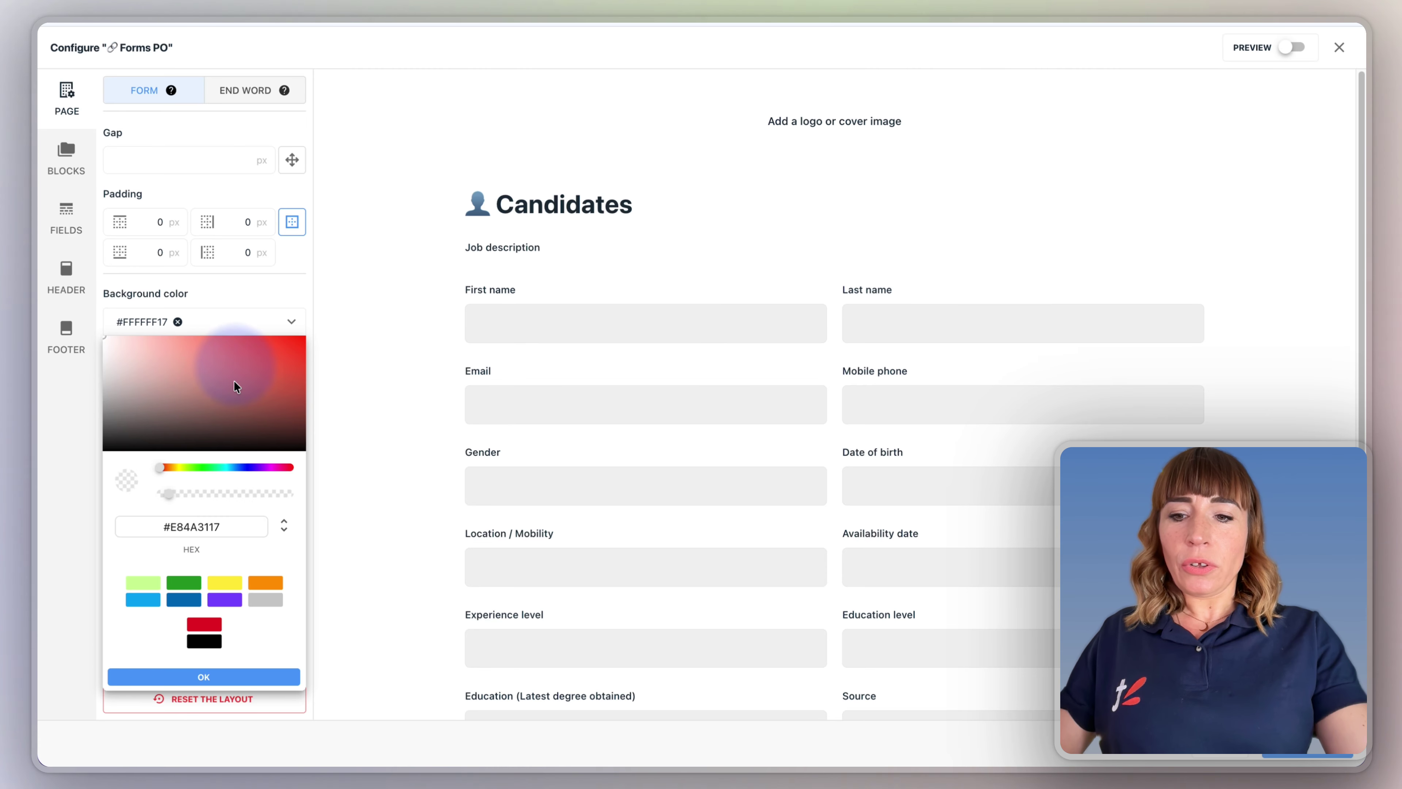
pyautogui.click(236, 676)
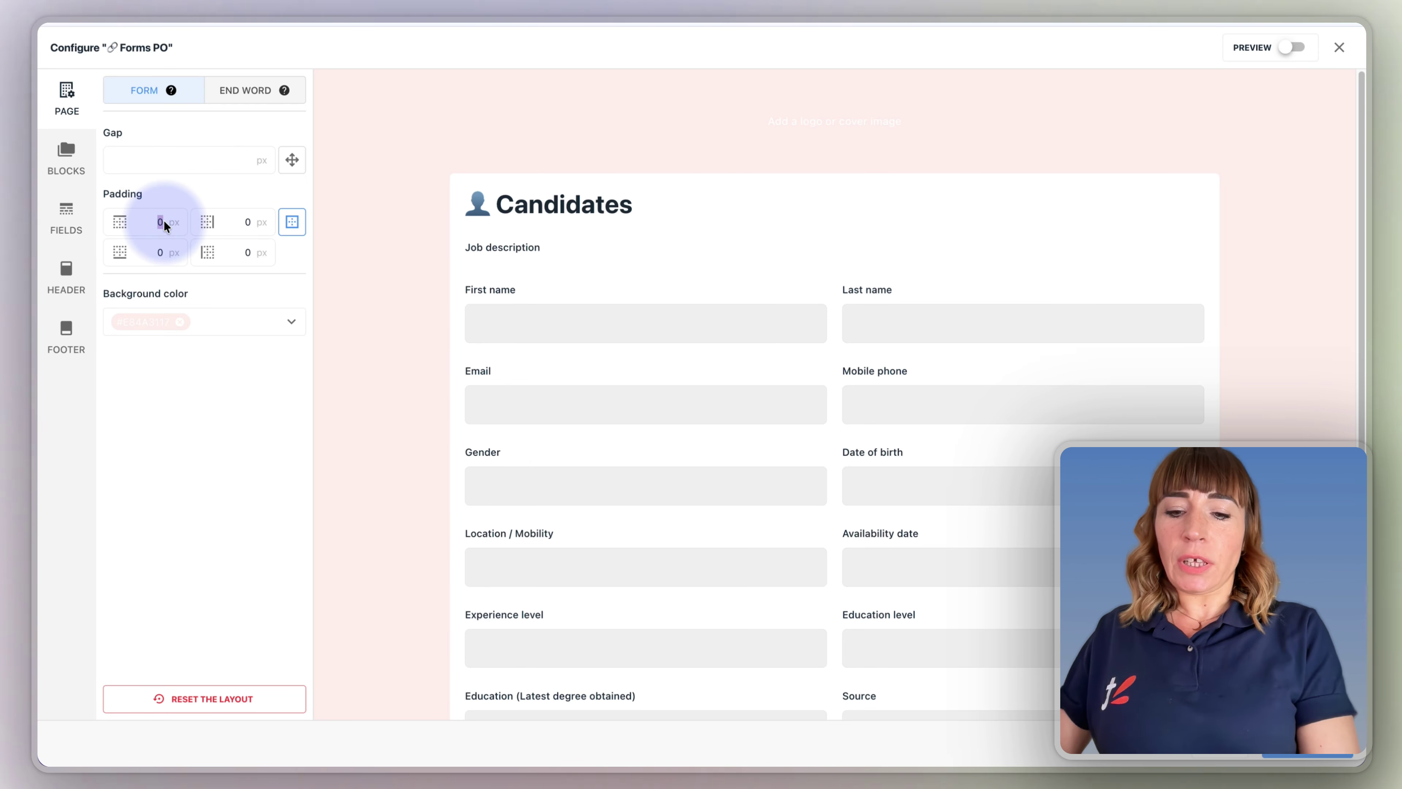
# Set the form page's top padding and right padding to 20 px each
pyautogui.write('20')
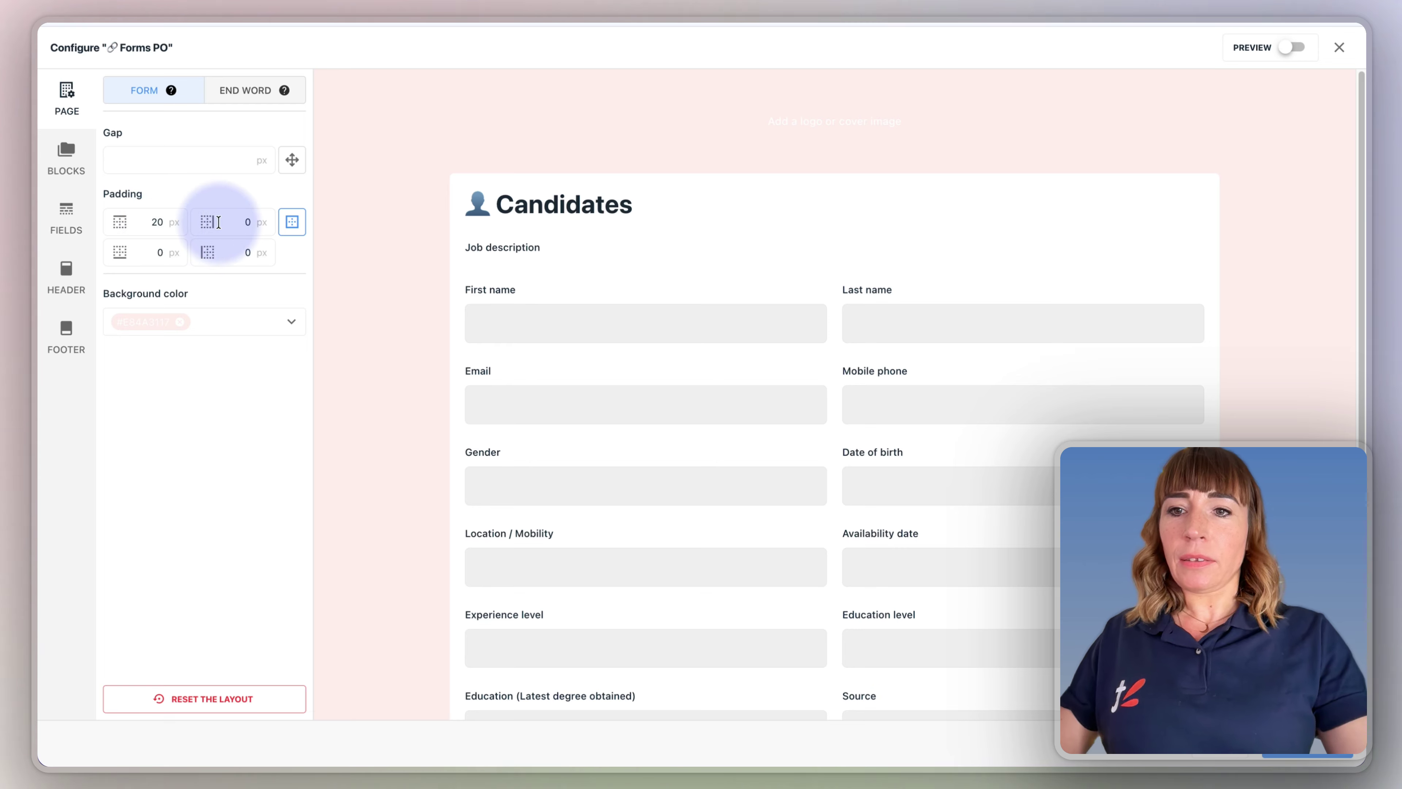
pyautogui.click(257, 225)
pyautogui.write('20')
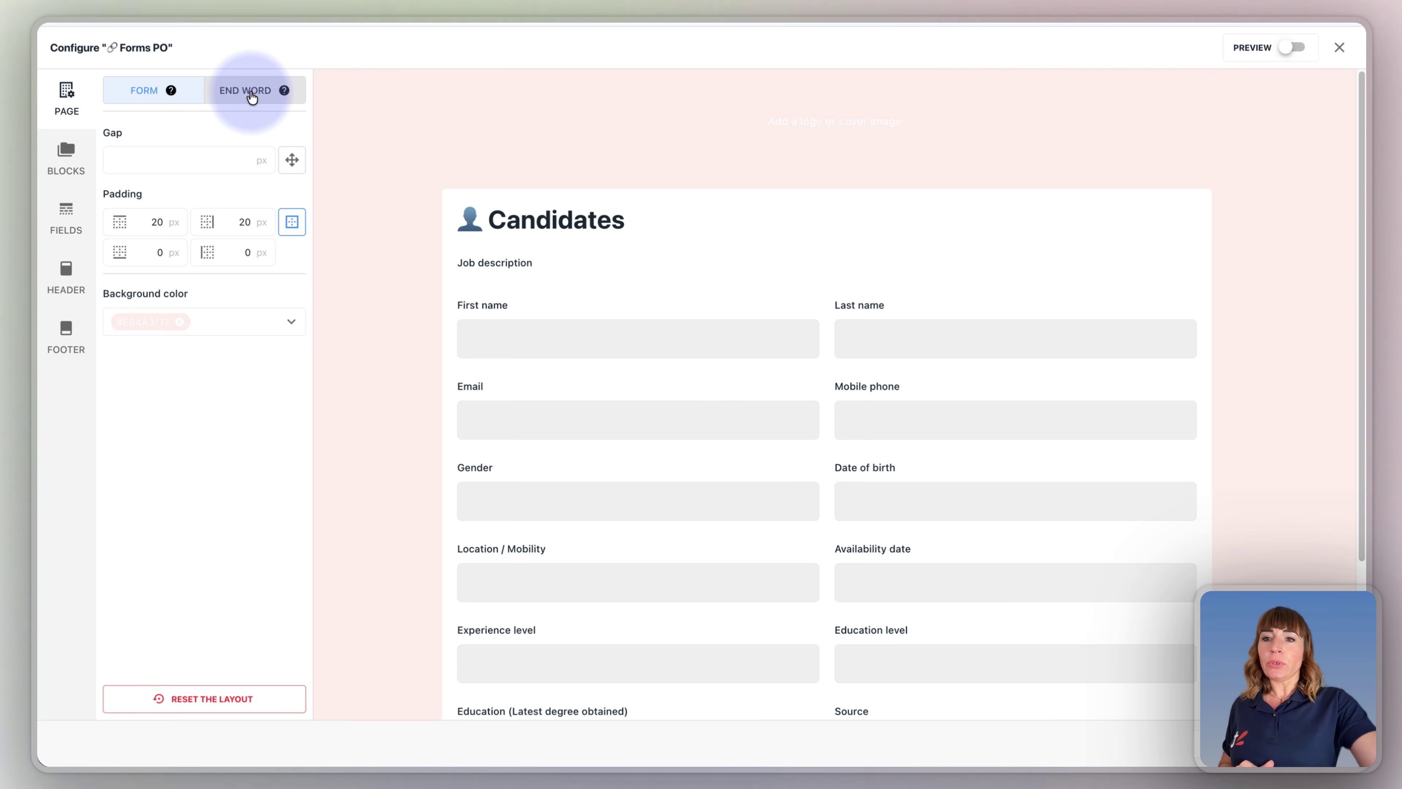
# Replace the End word message with text beginning "We have received your application" and make its first sentence bold green (RGB 37, 155, 36)
pyautogui.click(251, 97)
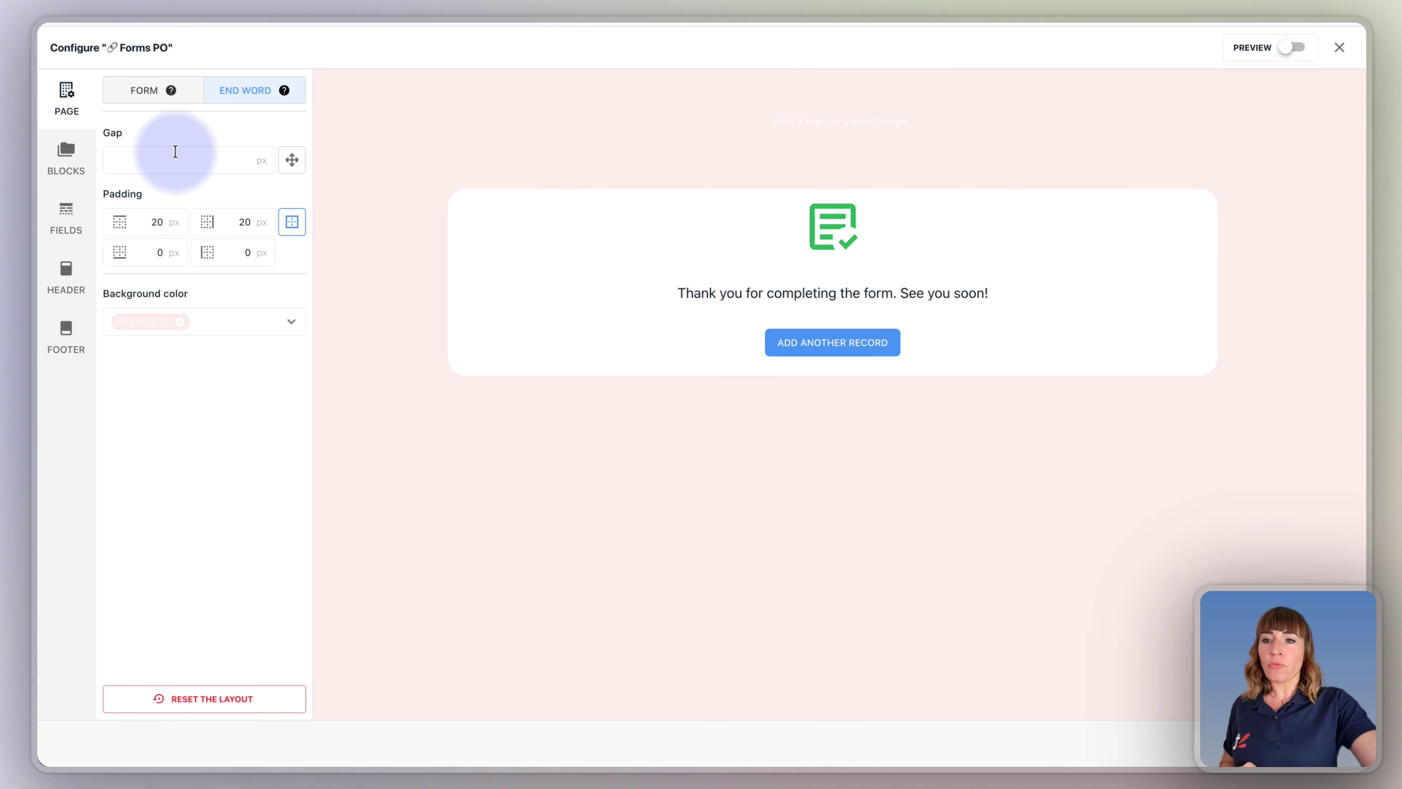
pyautogui.click(796, 294)
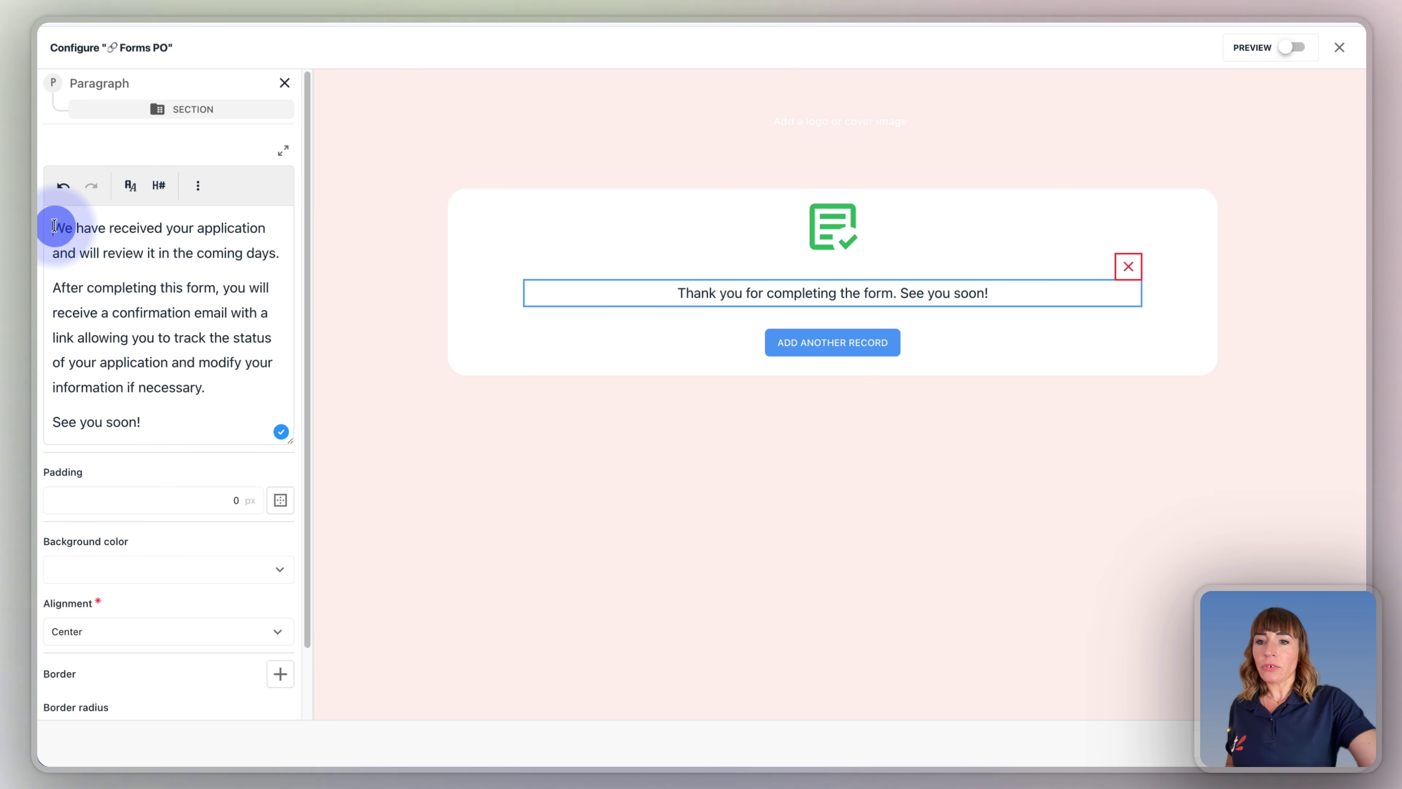
pyautogui.moveTo(53, 227); pyautogui.dragTo(276, 253)
pyautogui.click(194, 187)
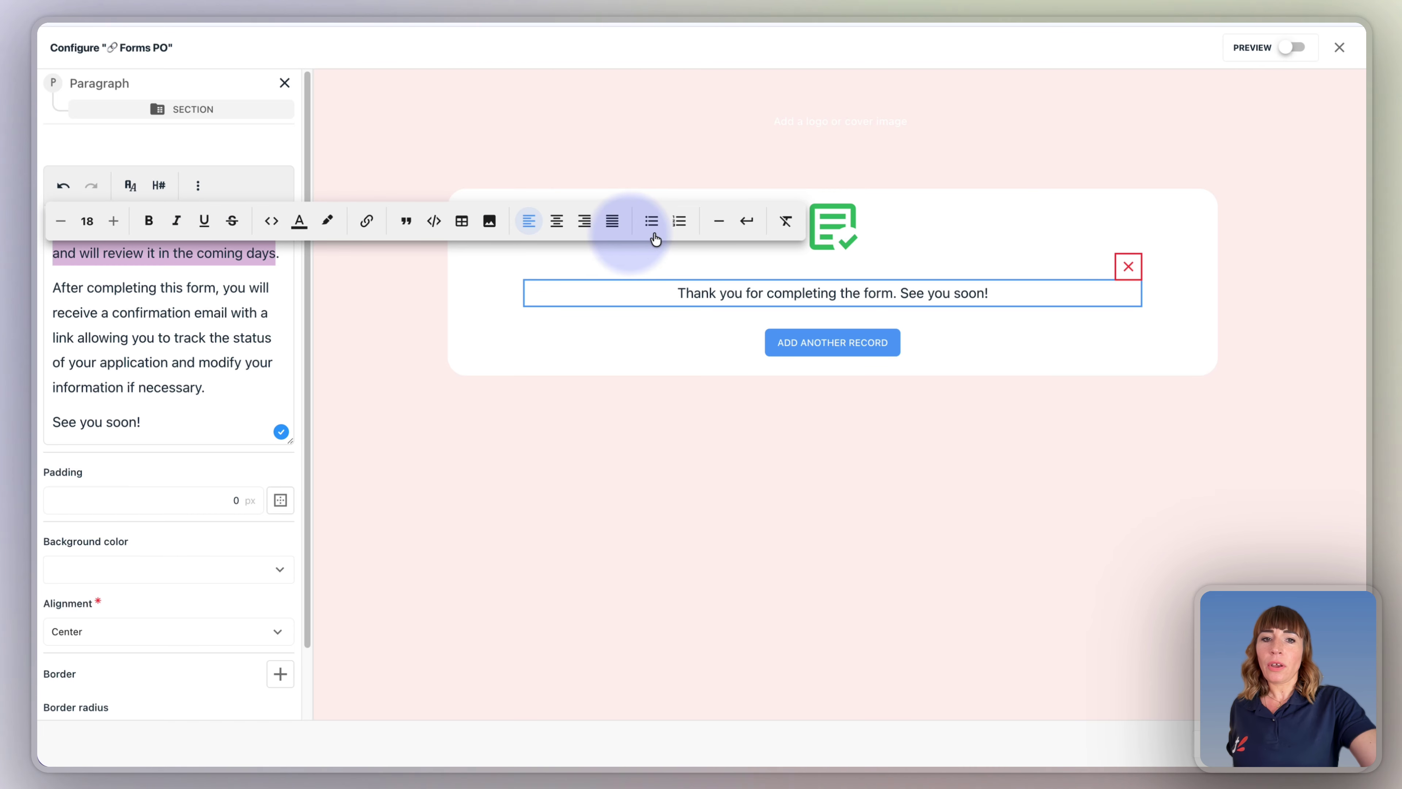
pyautogui.click(299, 222)
pyautogui.click(360, 469)
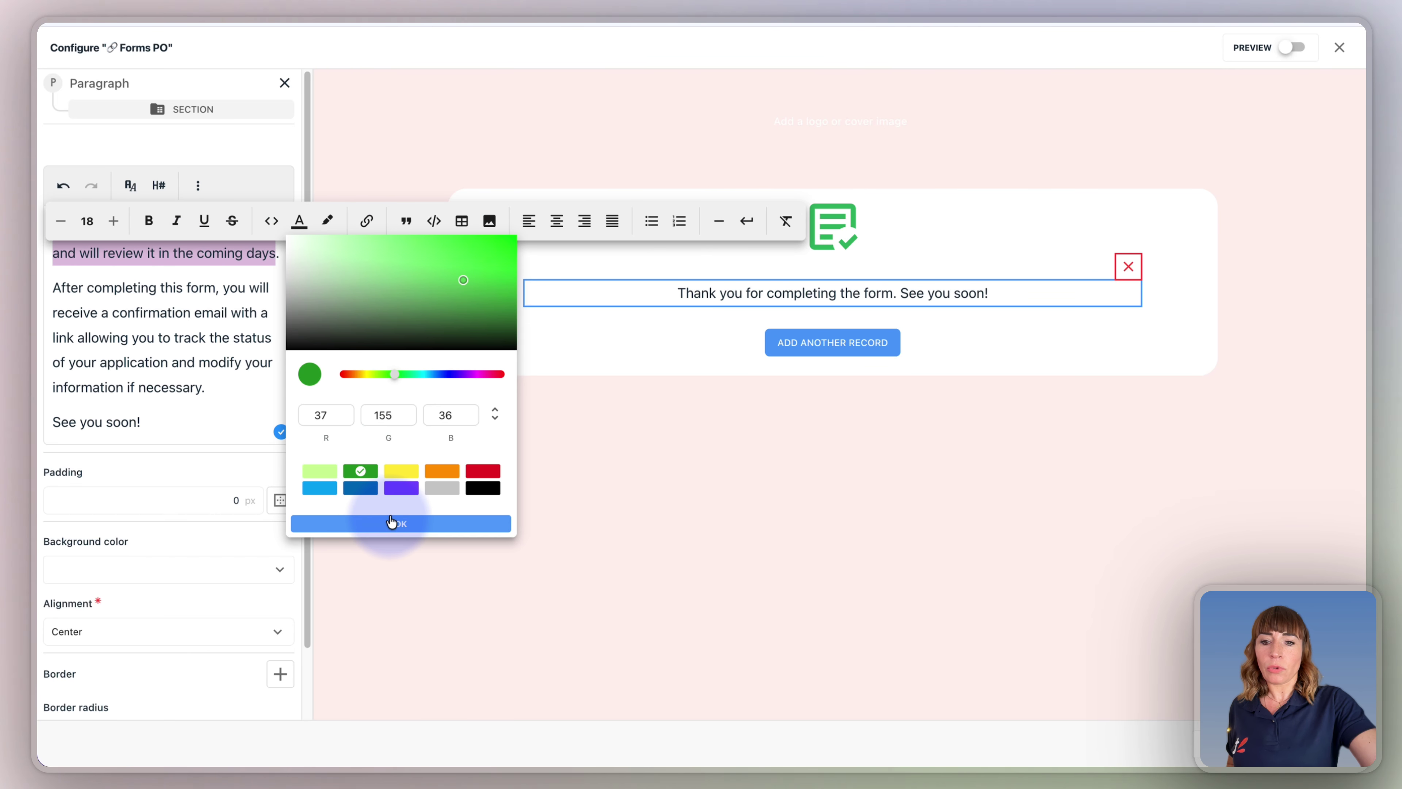
pyautogui.click(392, 523)
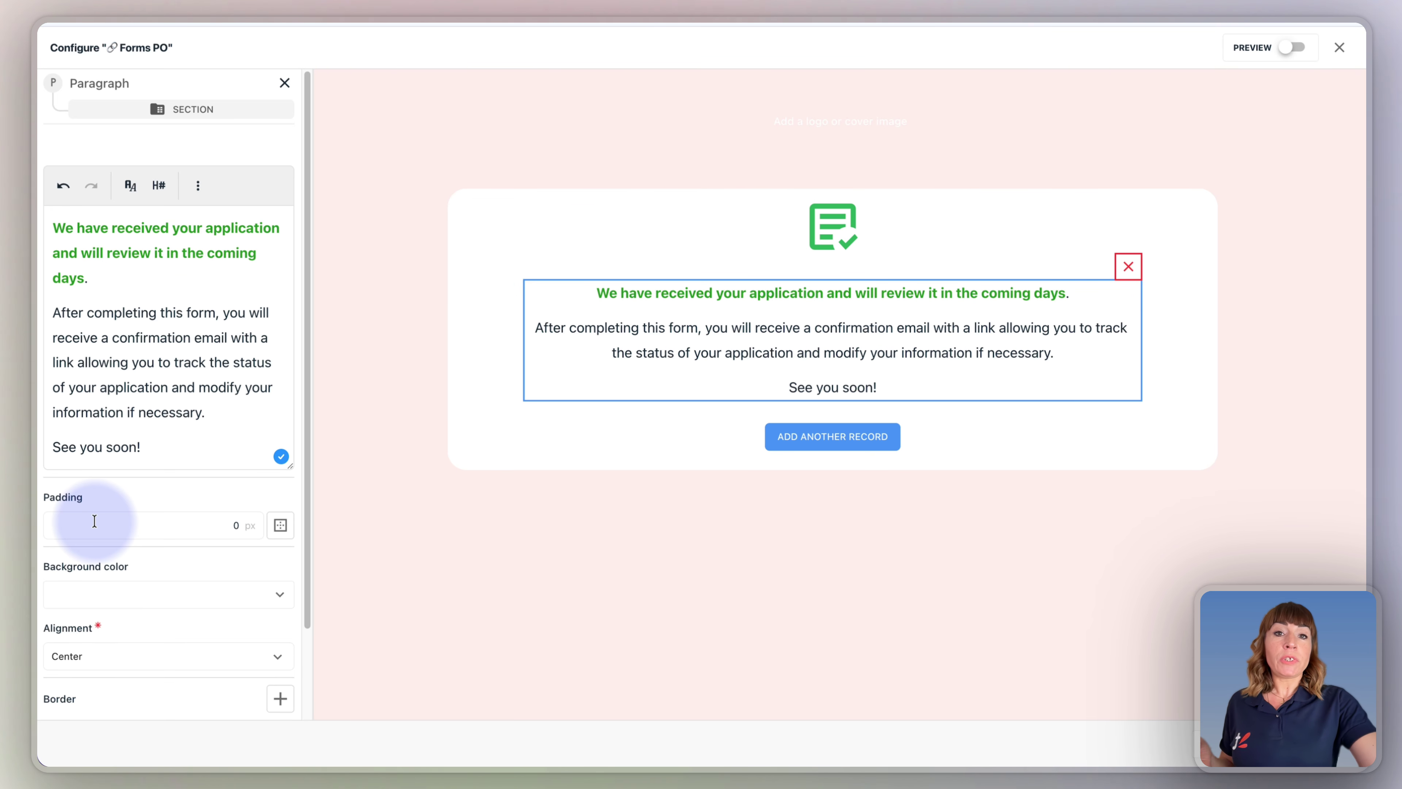
# Set the End word paragraph's background color to #FFFFFFFF and look over its padding, alignment and border options
pyautogui.click(95, 521)
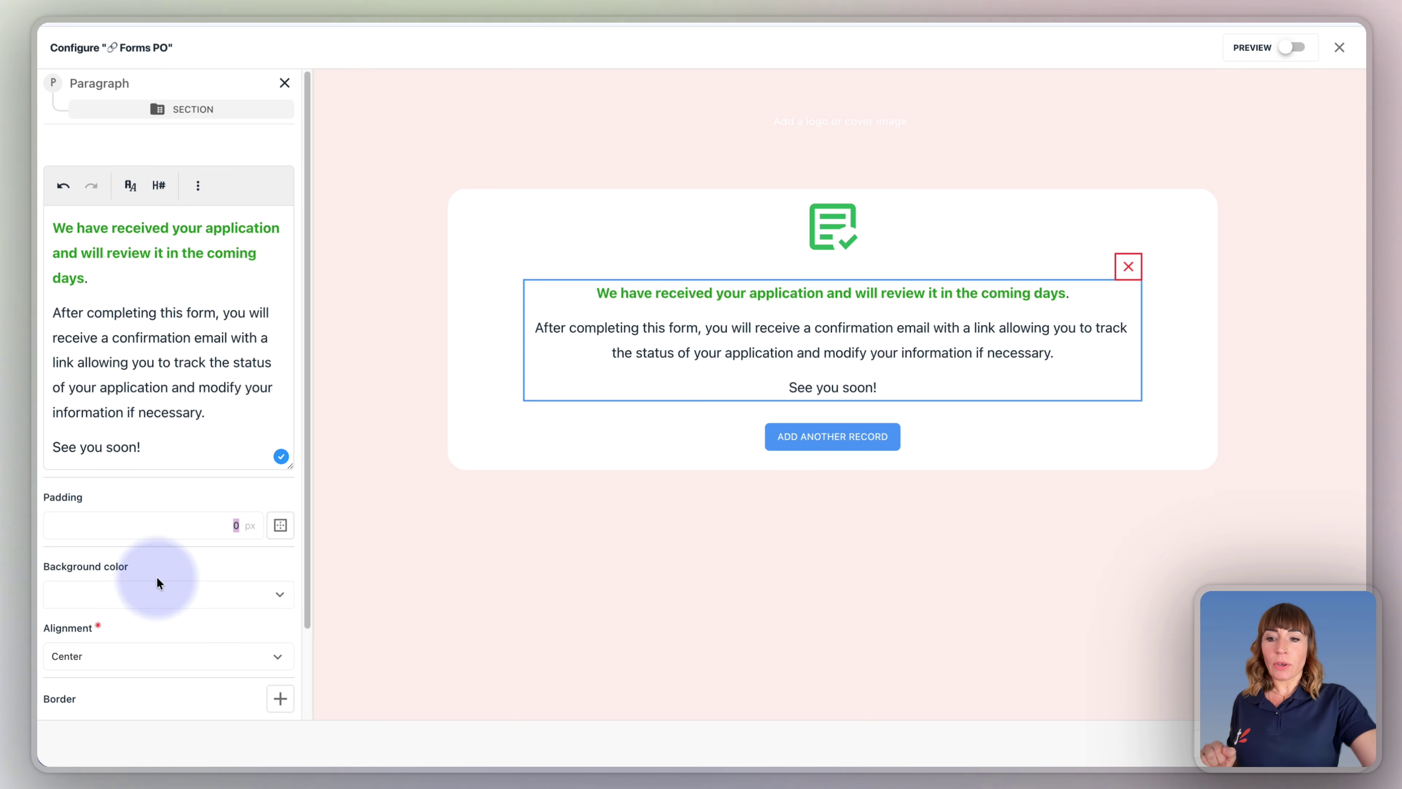
pyautogui.click(176, 597)
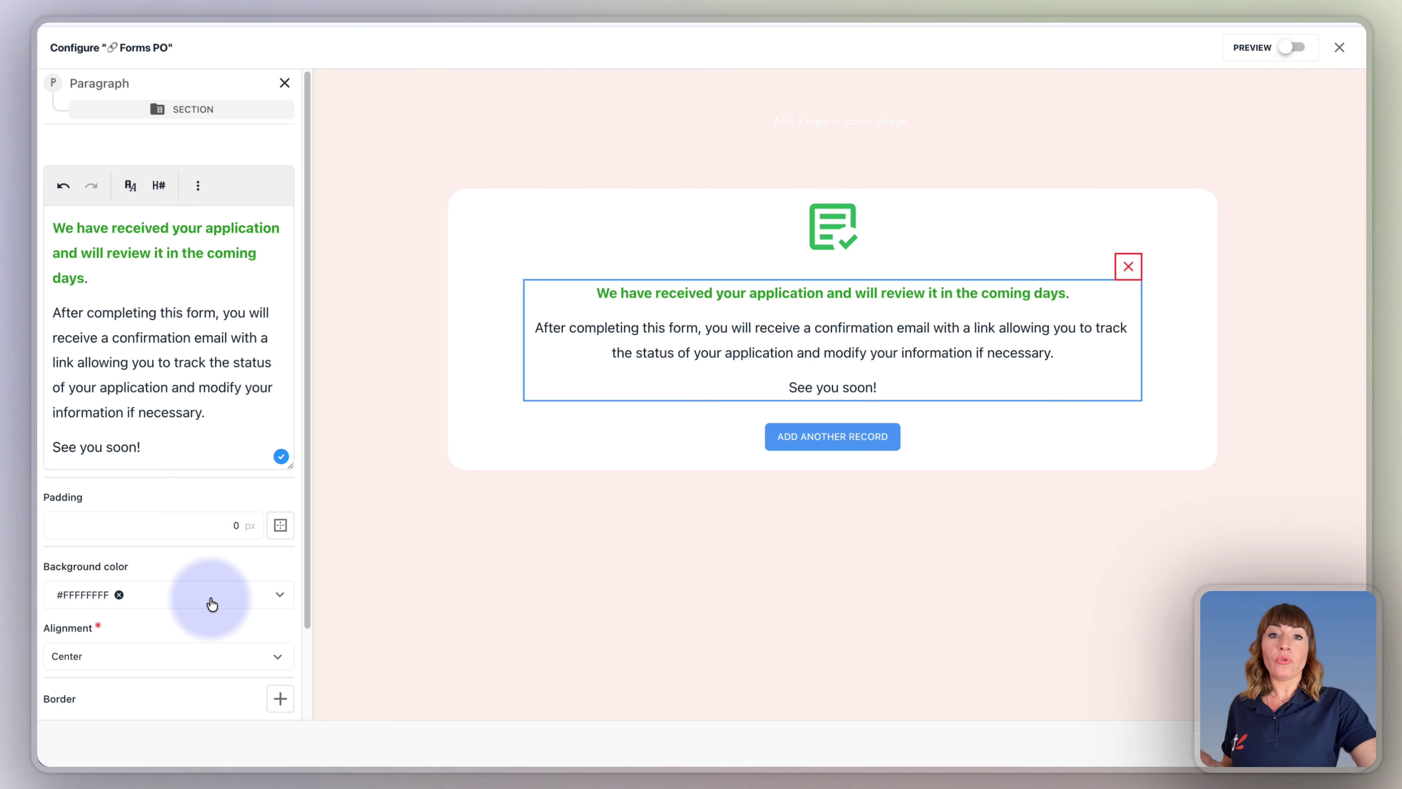
pyautogui.scroll(-3, 215, 606)
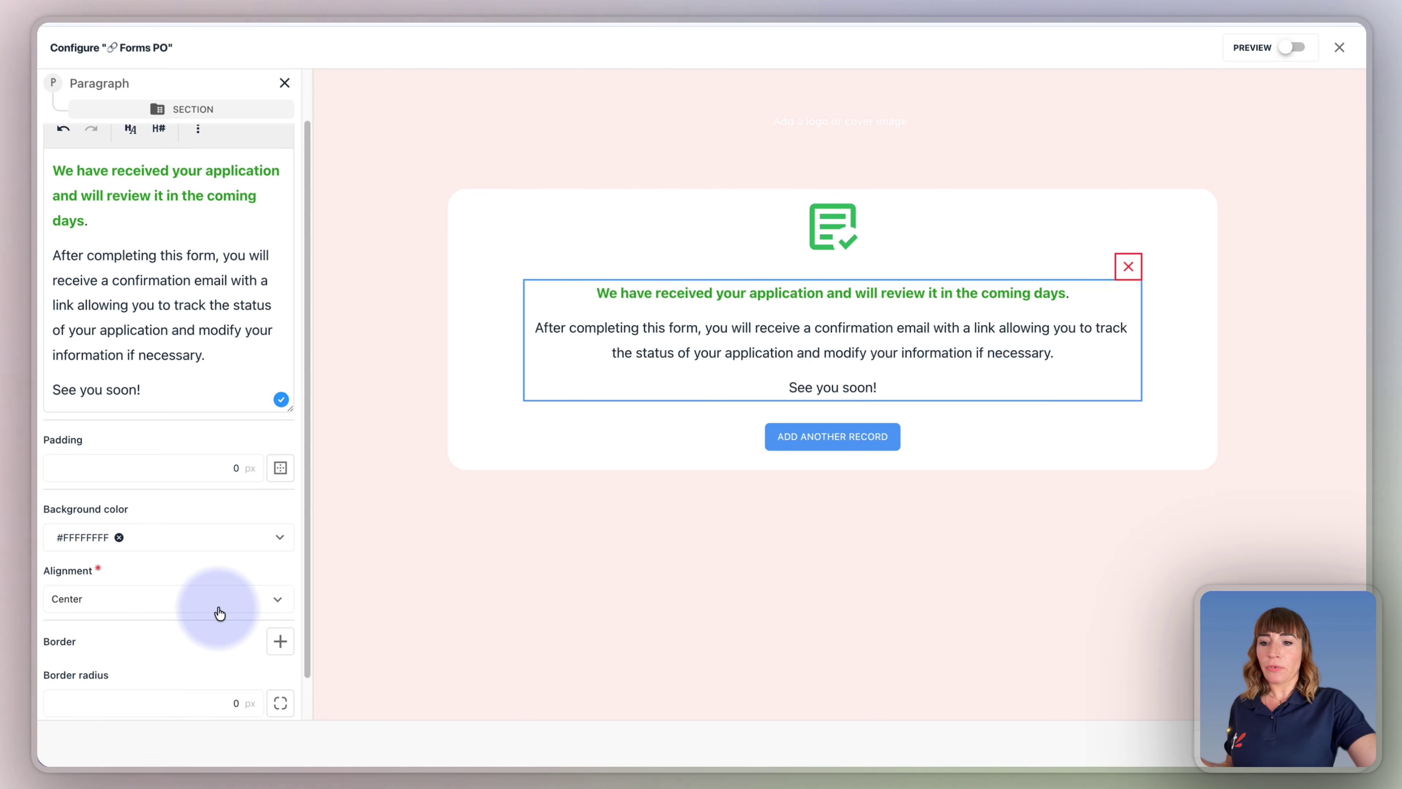
pyautogui.scroll(-1, 218, 607)
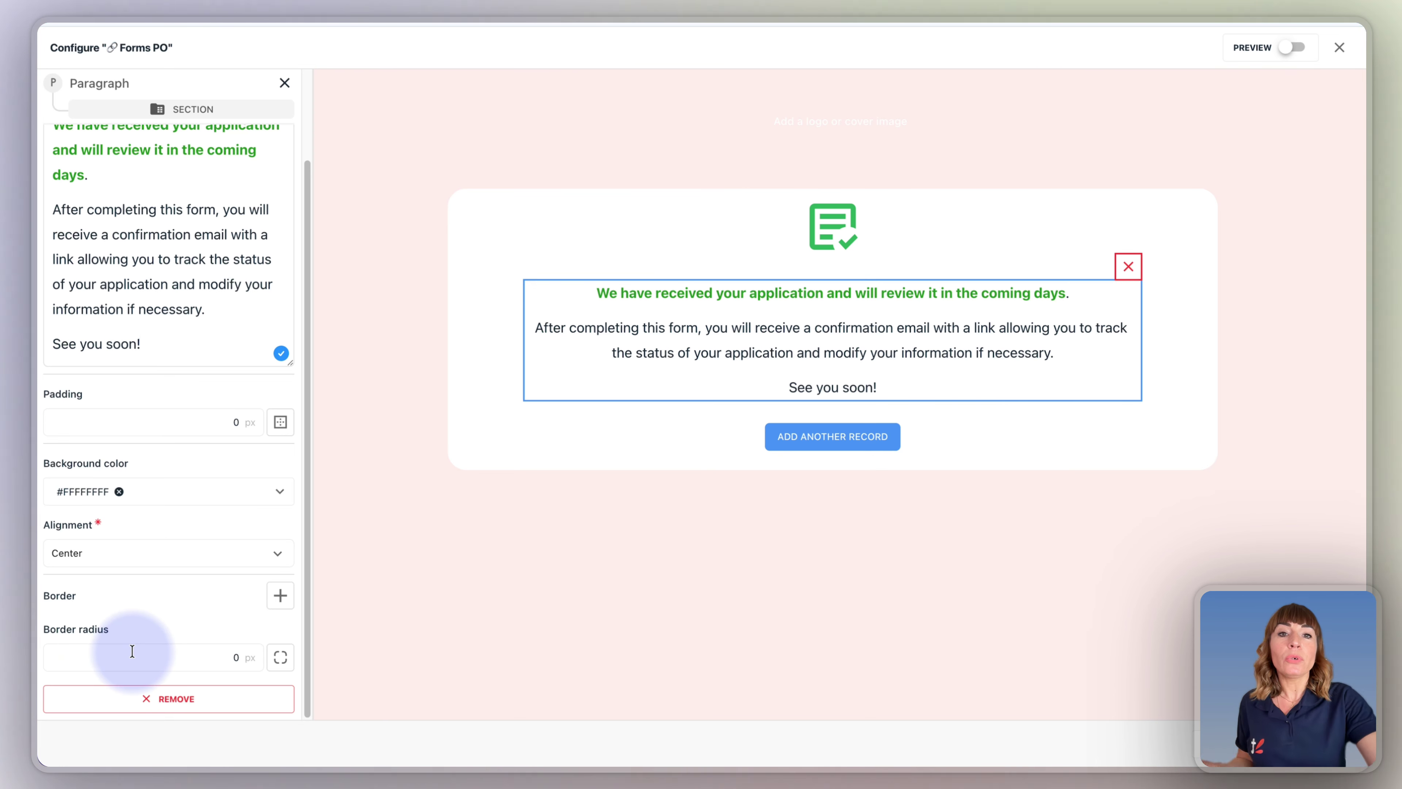
# Change the label of the End word's "Add another record" button to "Apply again"
pyautogui.click(833, 436)
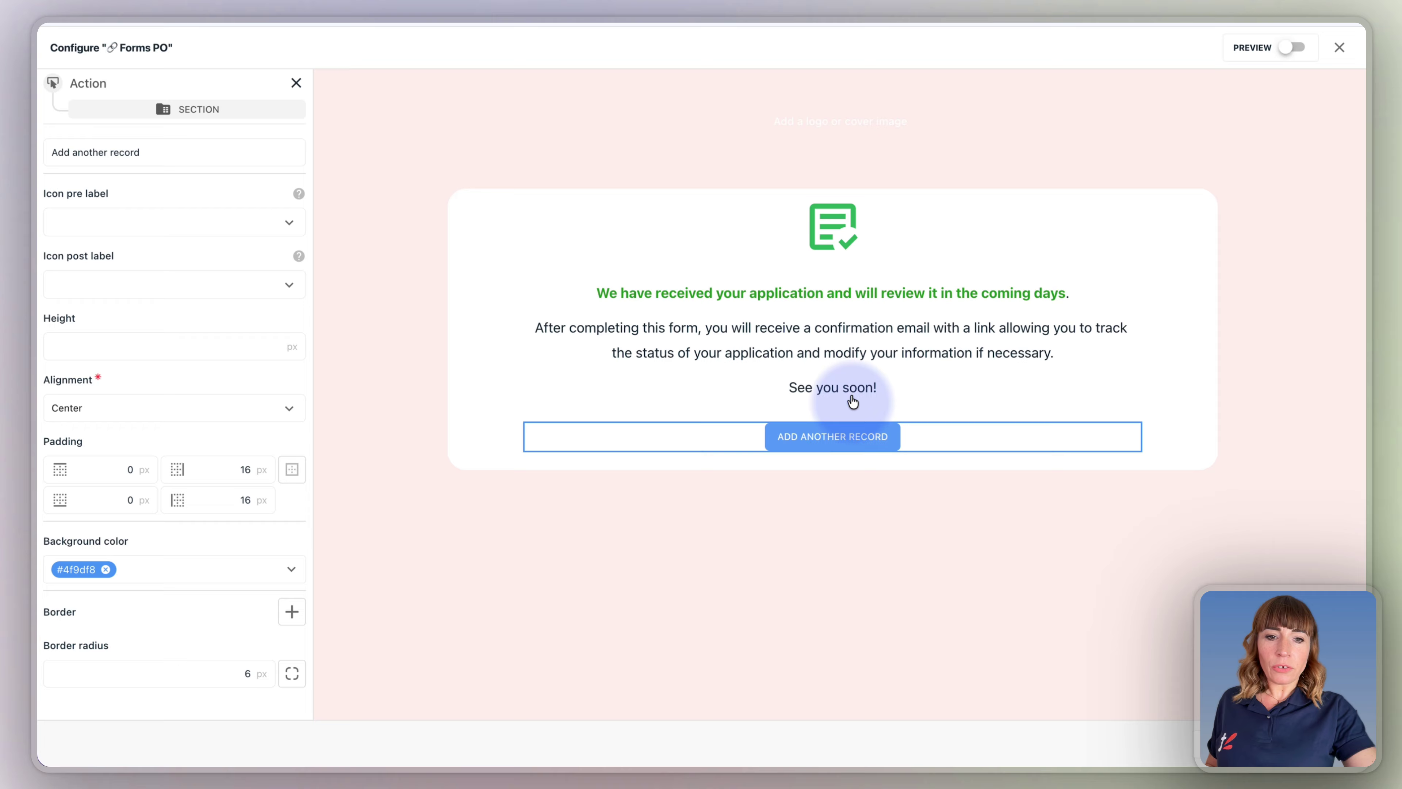
pyautogui.tripleClick(117, 159)
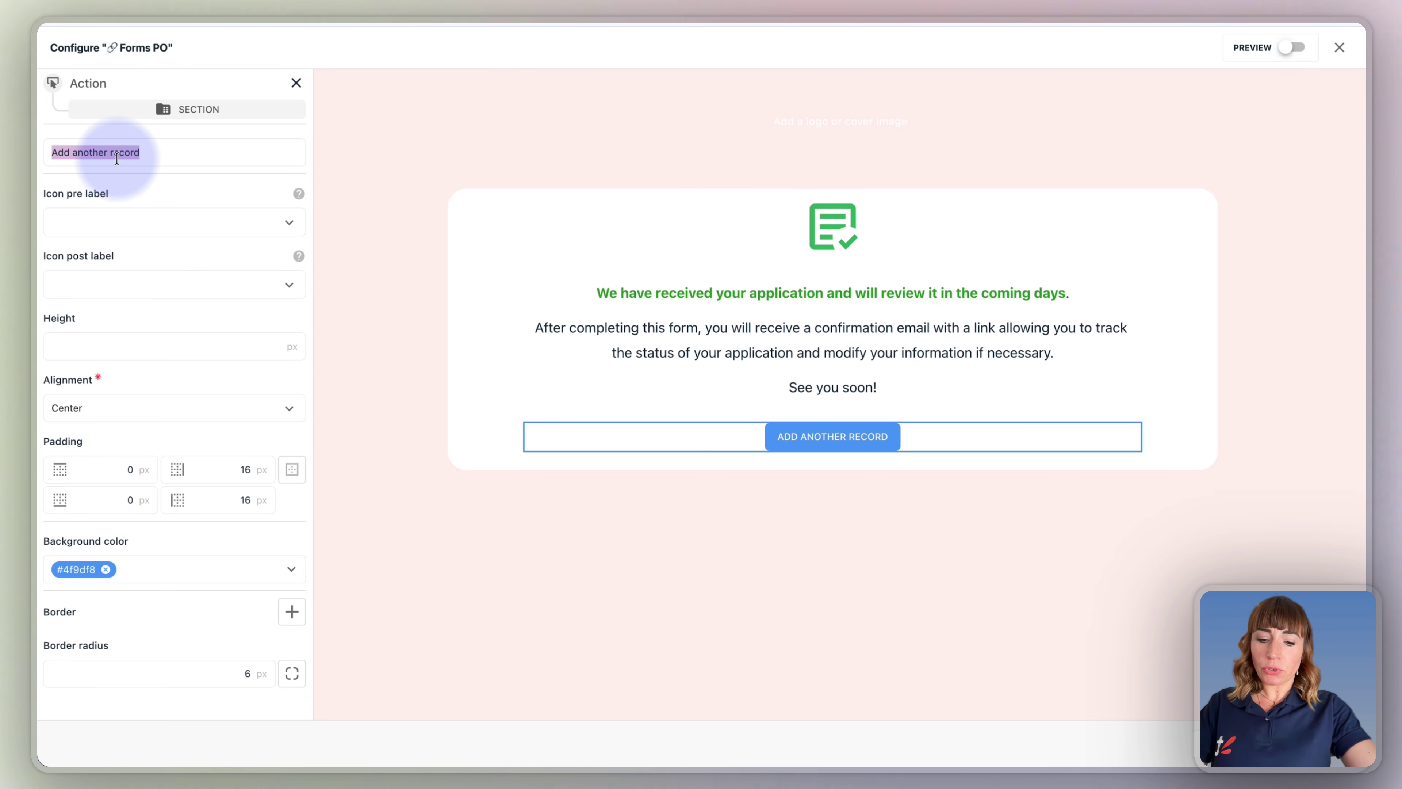
pyautogui.write('Apply again')
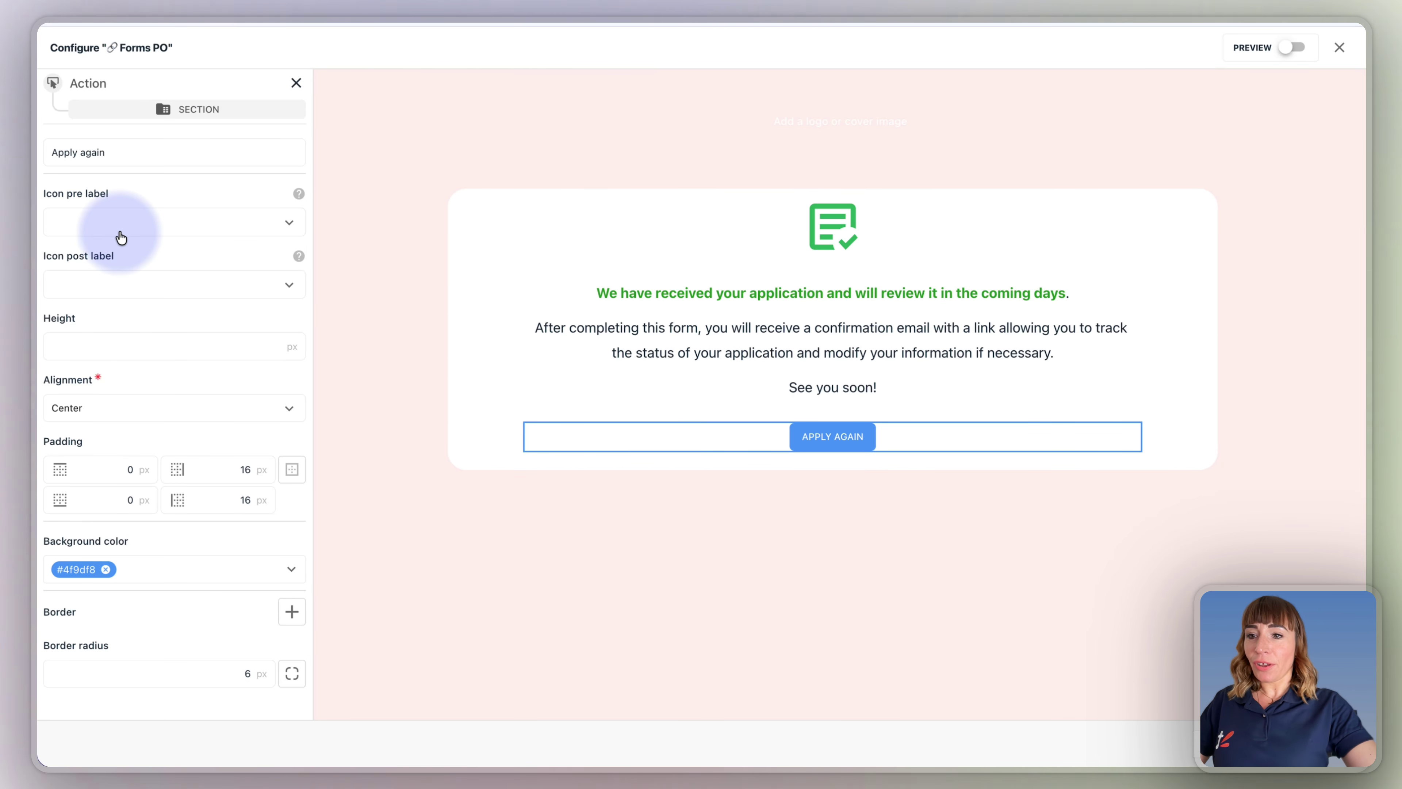
# Examine the icon choices and height setting of the "Apply again" button
pyautogui.click(210, 228)
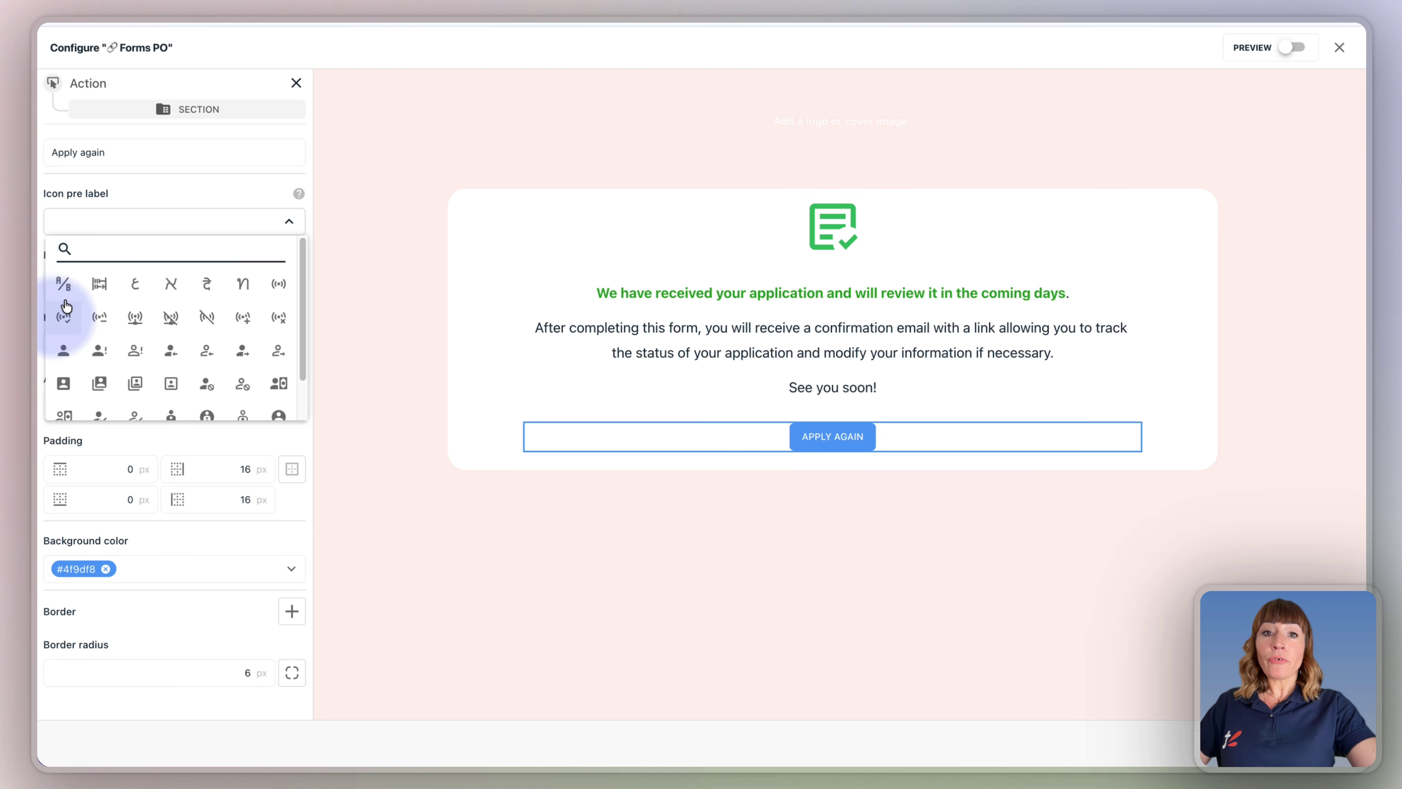
pyautogui.click(250, 221)
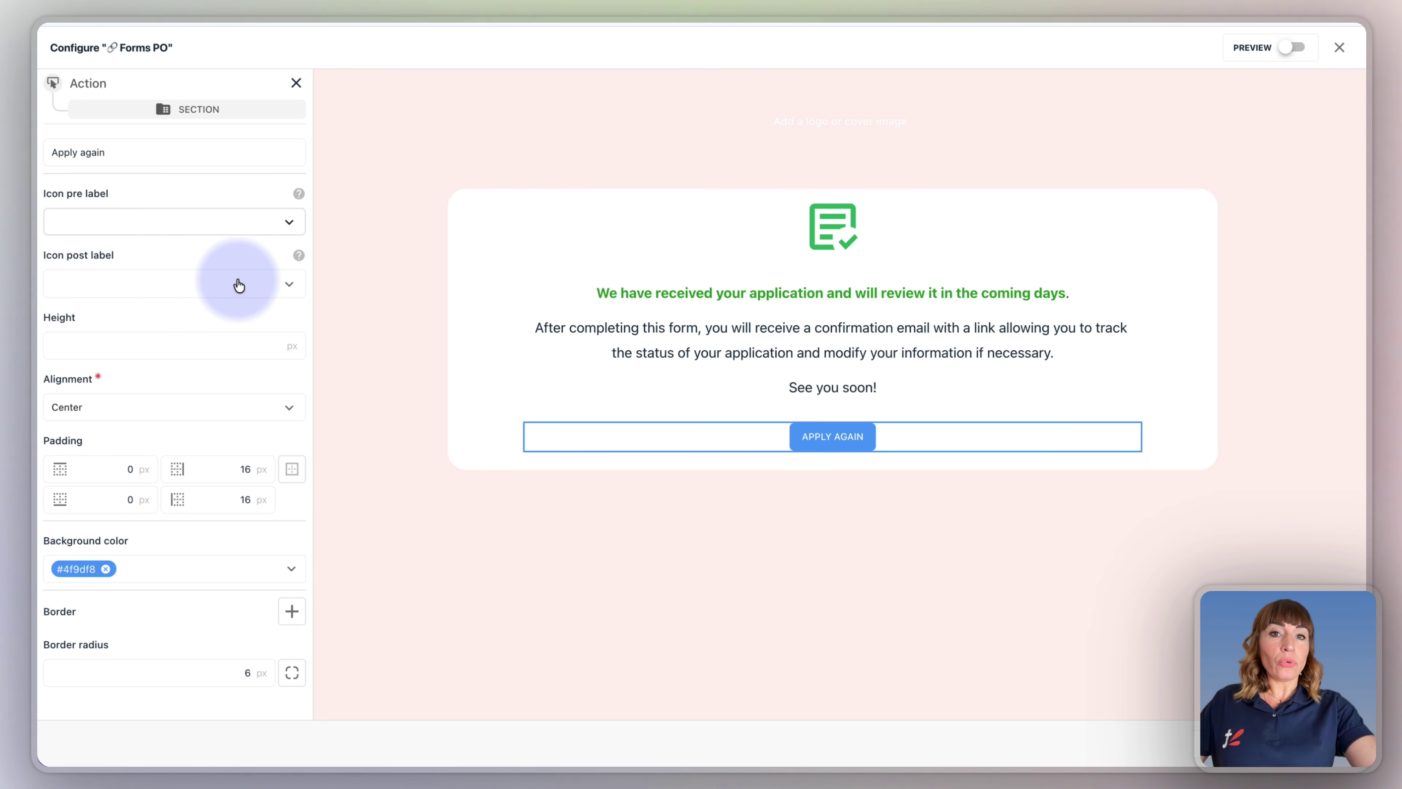
pyautogui.click(196, 344)
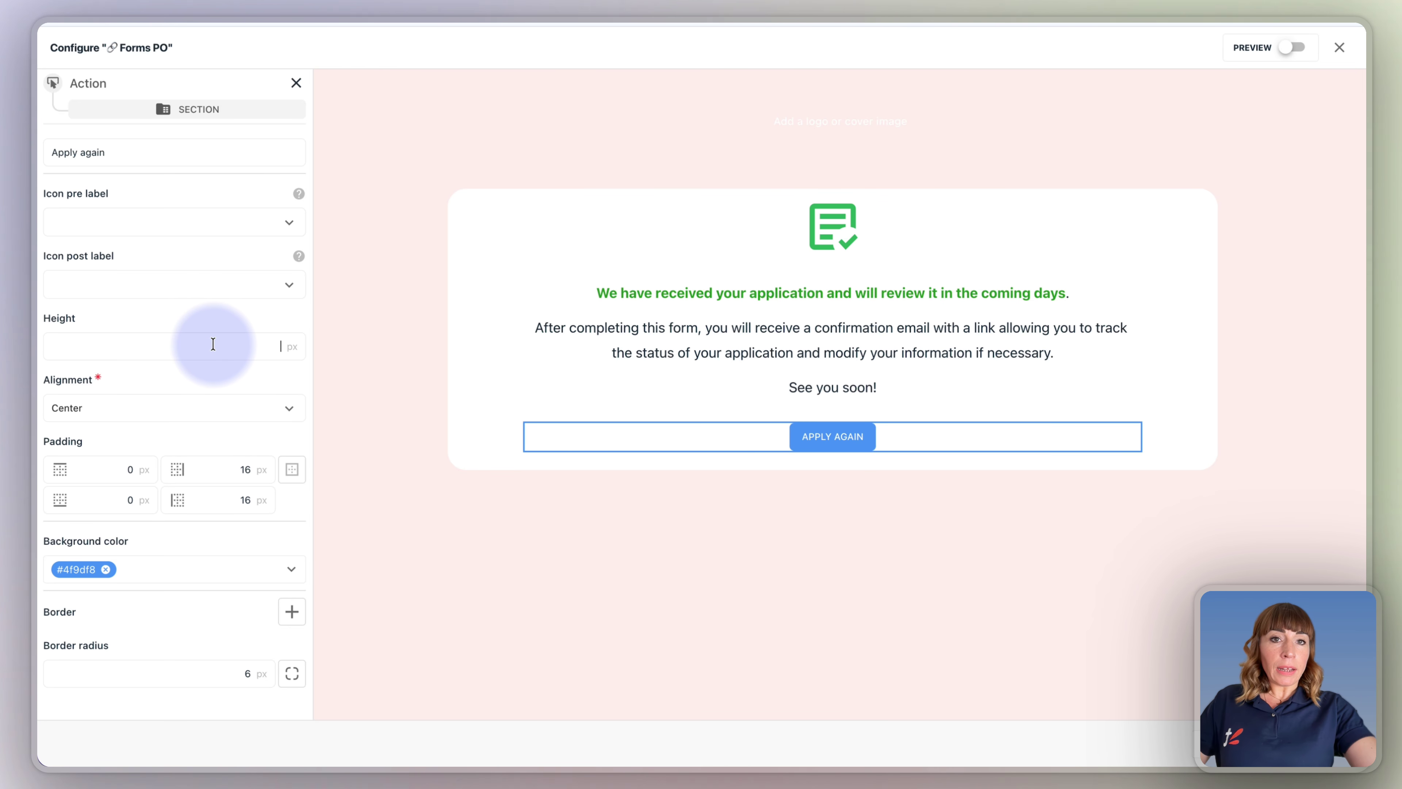
# Examine the alignment options of the "Apply again" button and the icon choices for the End word's check icon
pyautogui.click(182, 408)
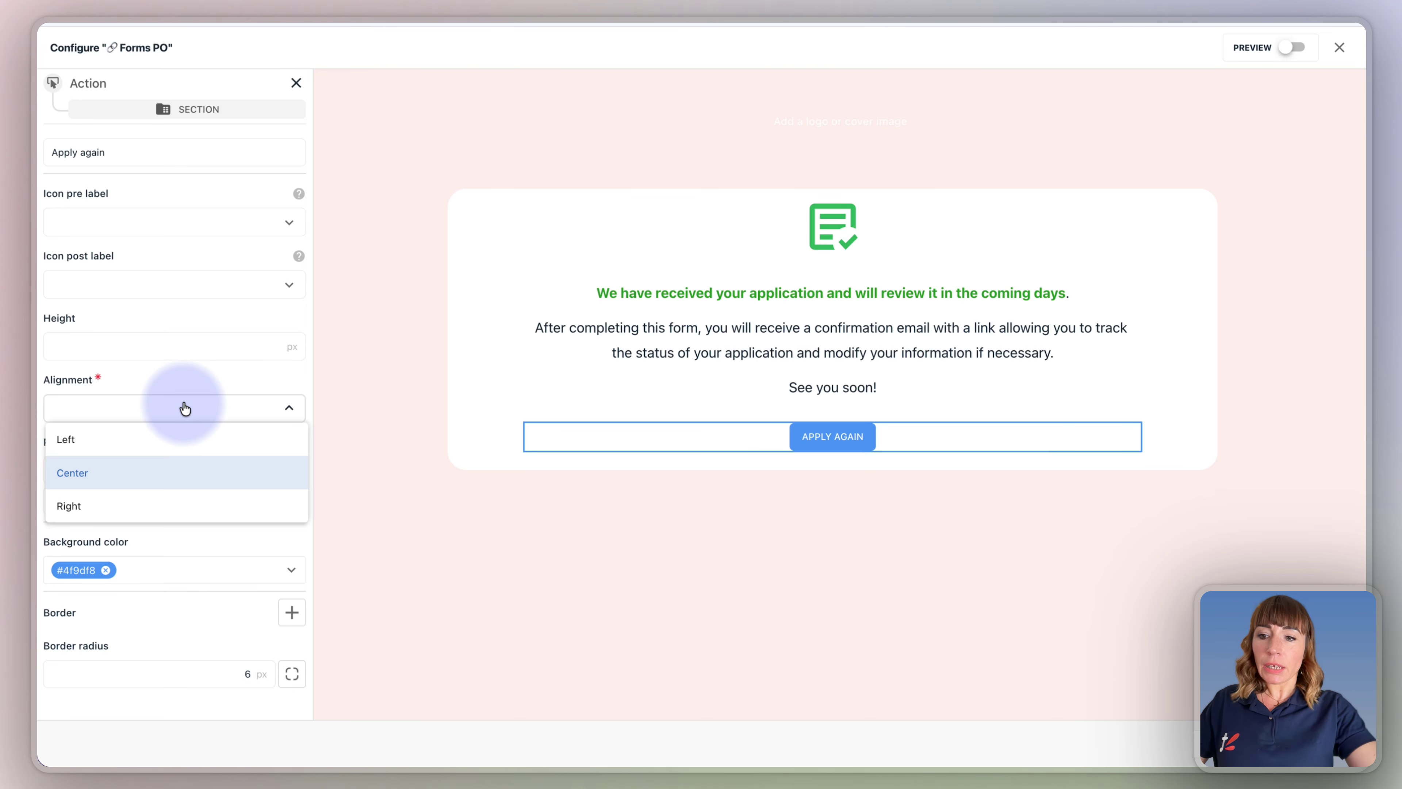
pyautogui.click(182, 381)
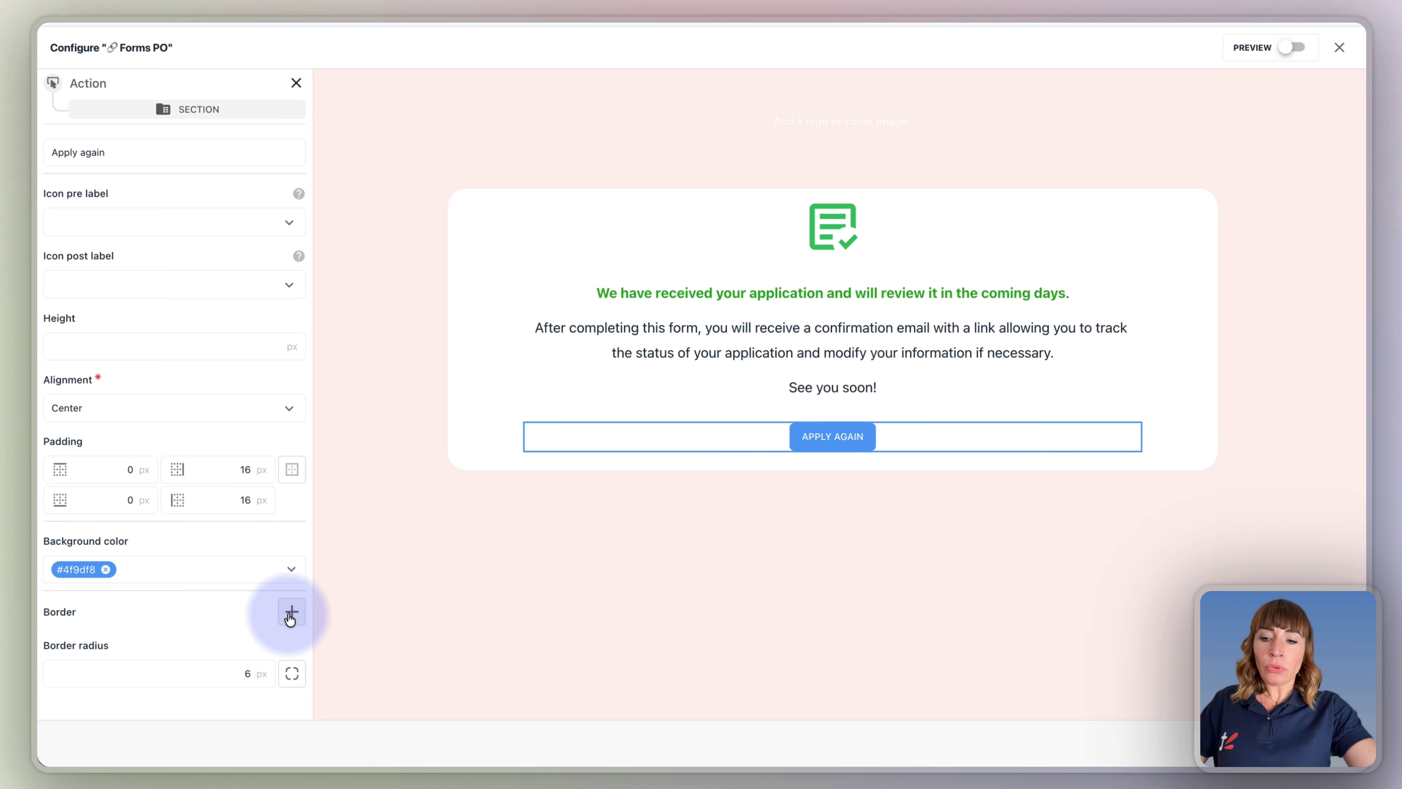
pyautogui.click(825, 227)
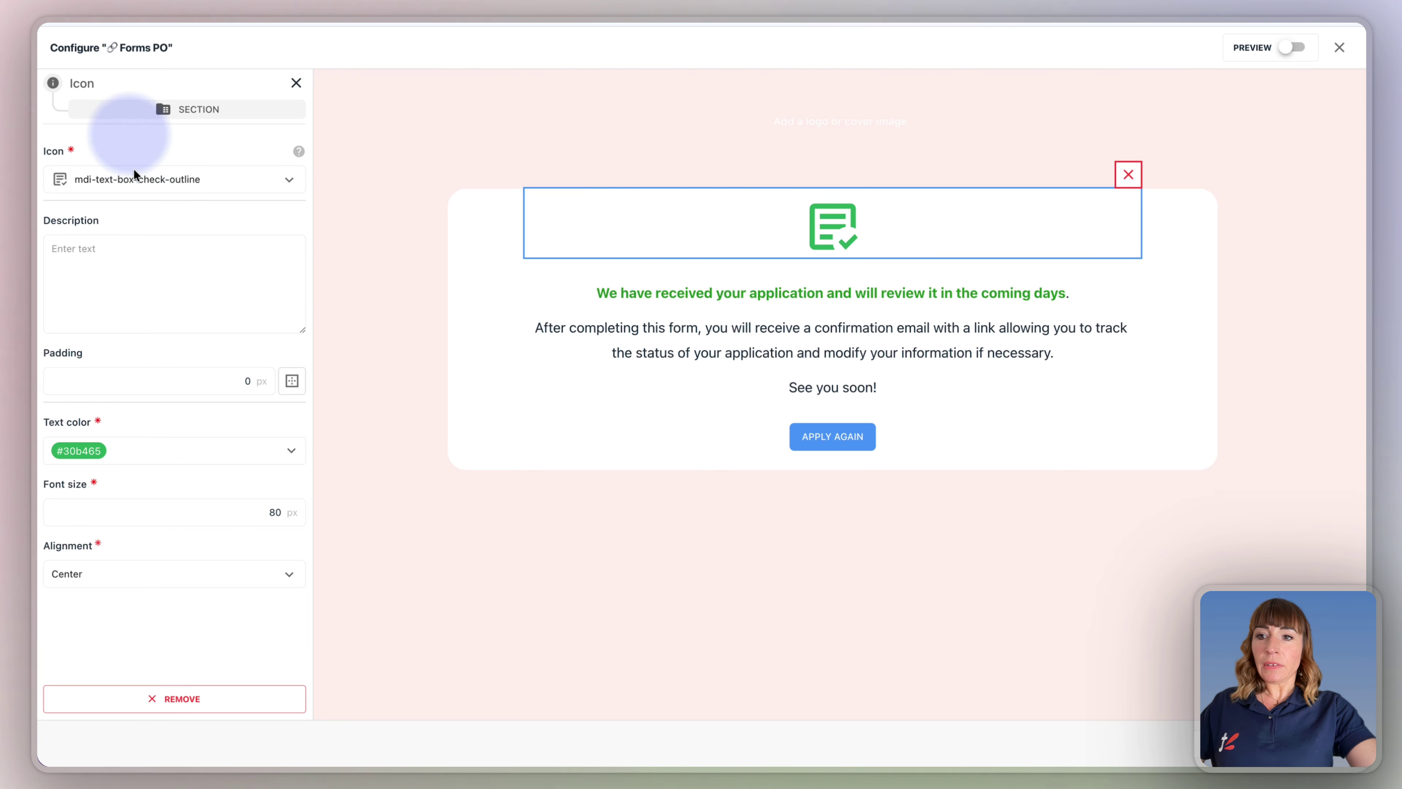
pyautogui.click(238, 182)
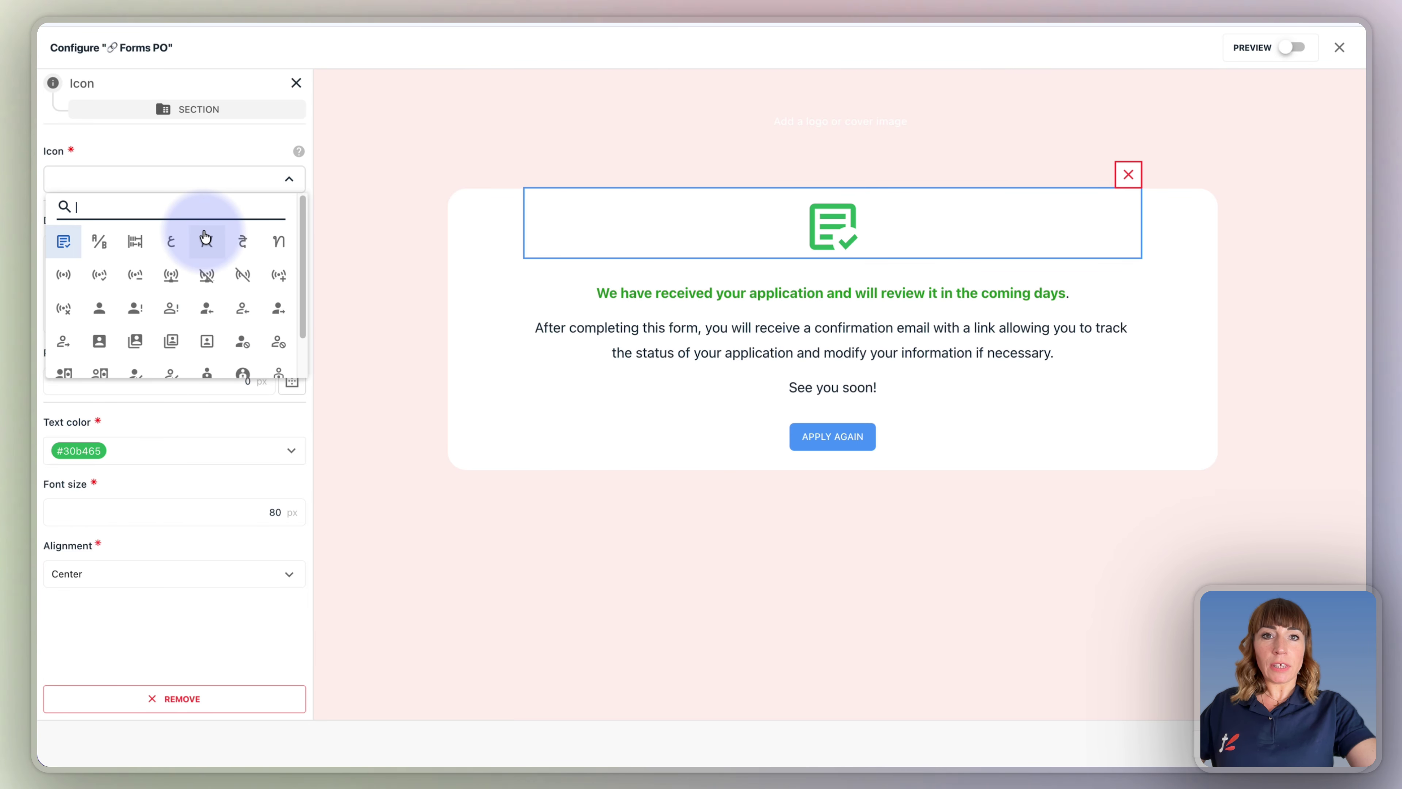
pyautogui.scroll(-1, 176, 300)
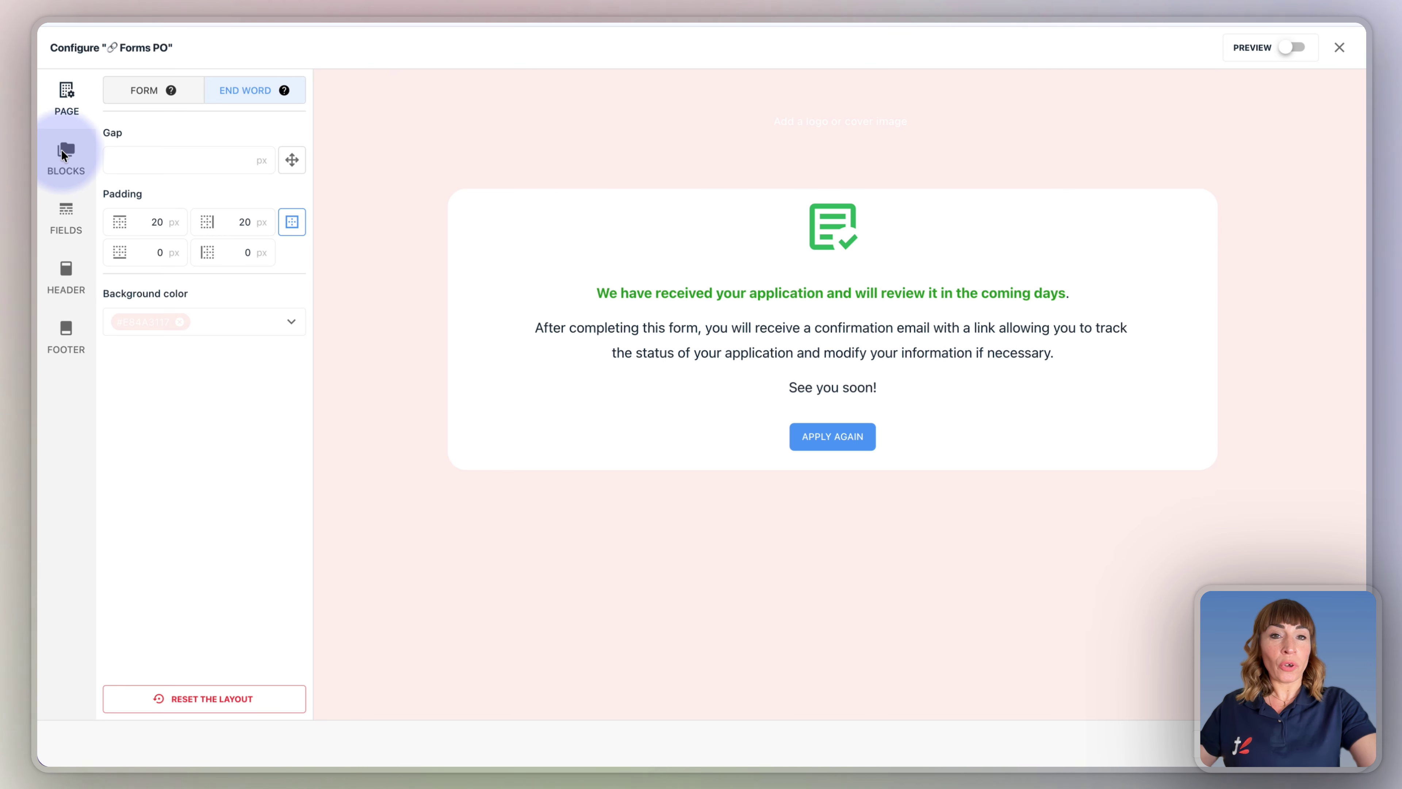
# Look over the content and container blocks available for the End word page
pyautogui.click(67, 160)
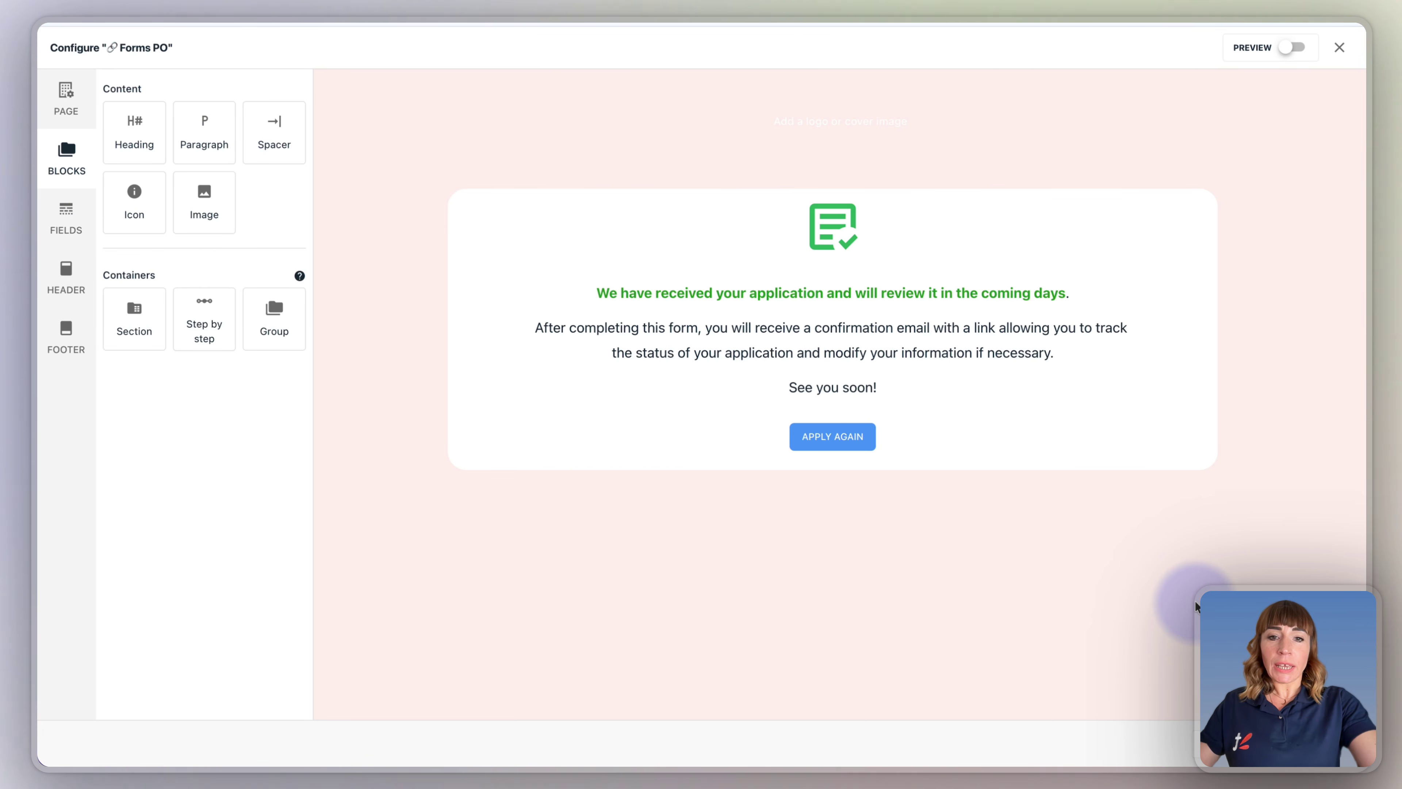
pyautogui.moveTo(130, 133); pyautogui.dragTo(695, 310)
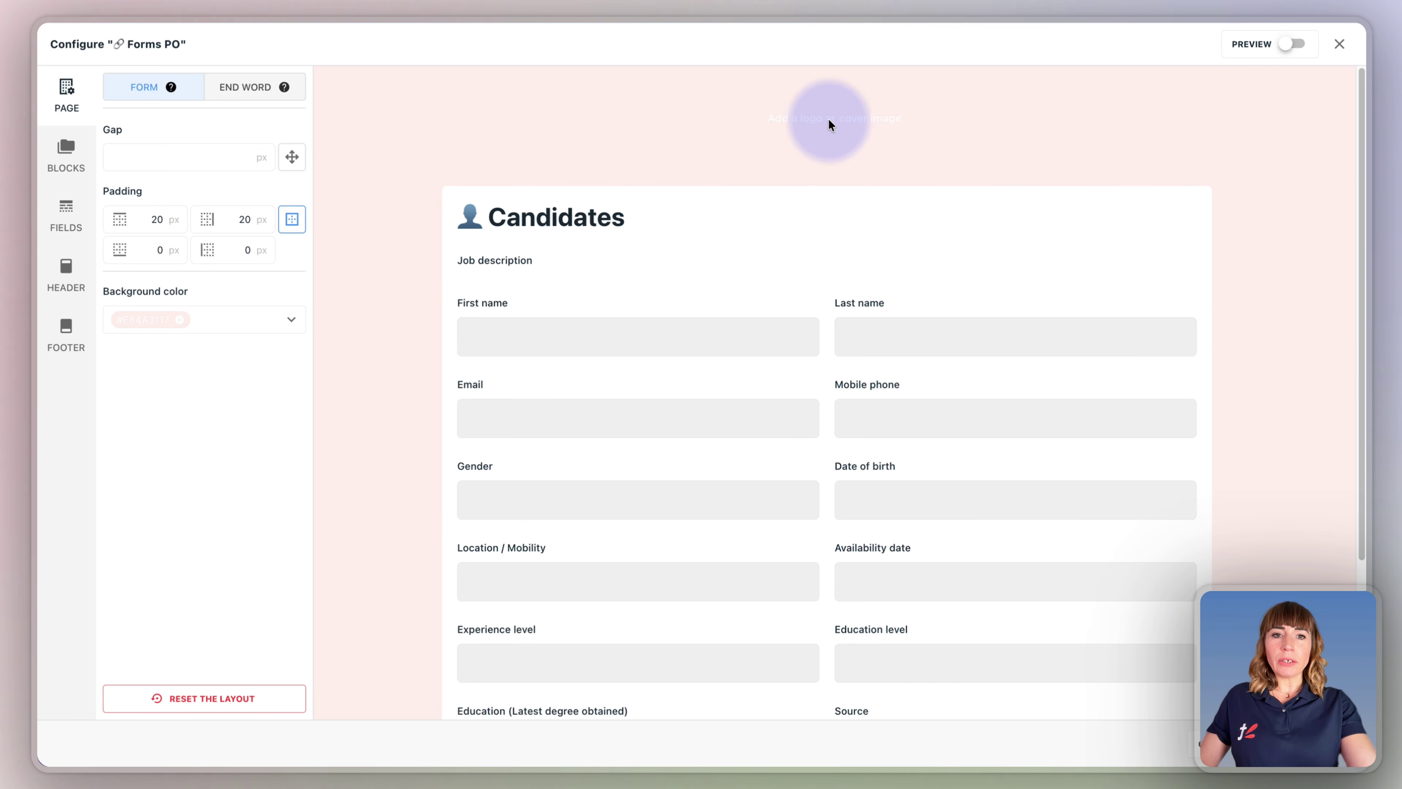
# Upload the logo file "logo ttc noir et rouge.png" to the form header without cropping it
pyautogui.click(821, 126)
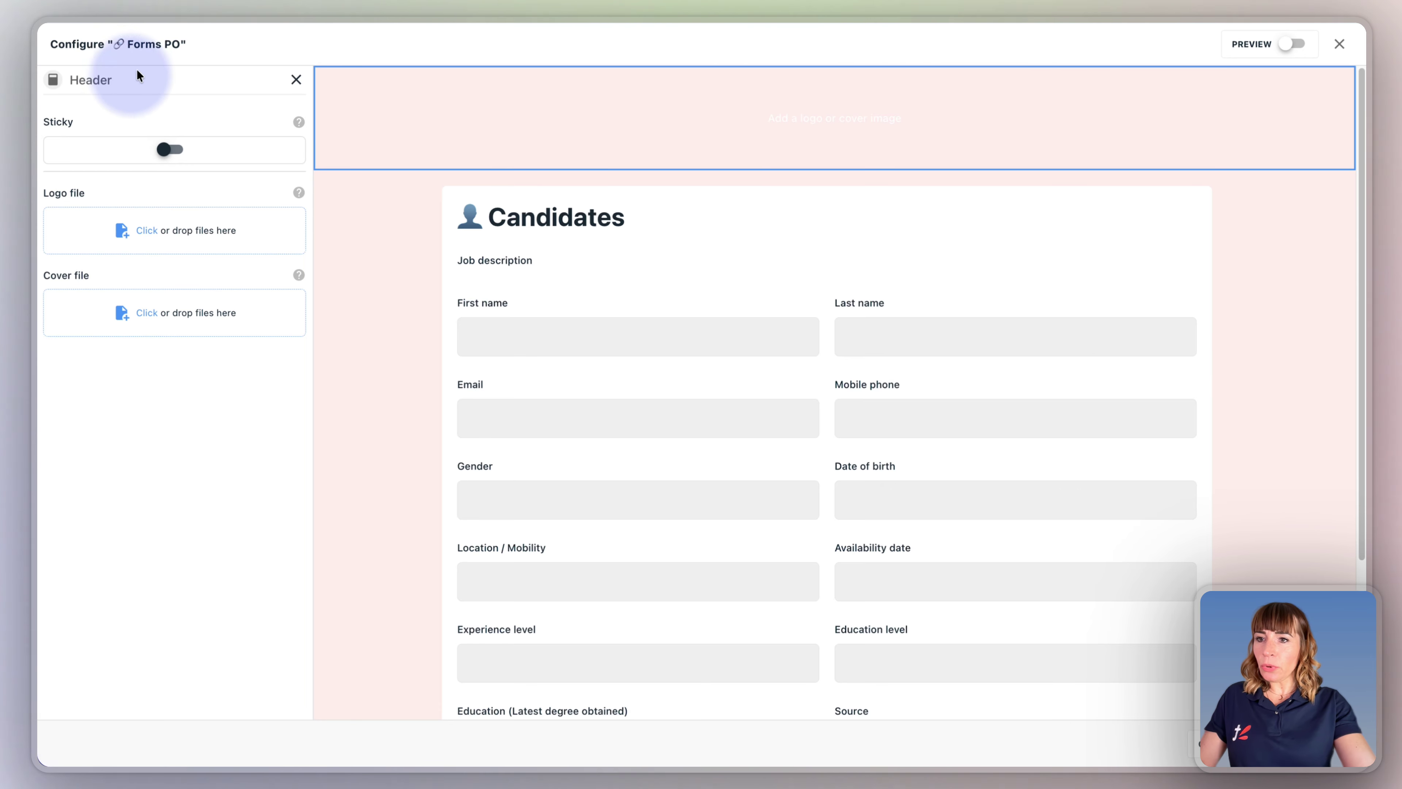
pyautogui.click(166, 249)
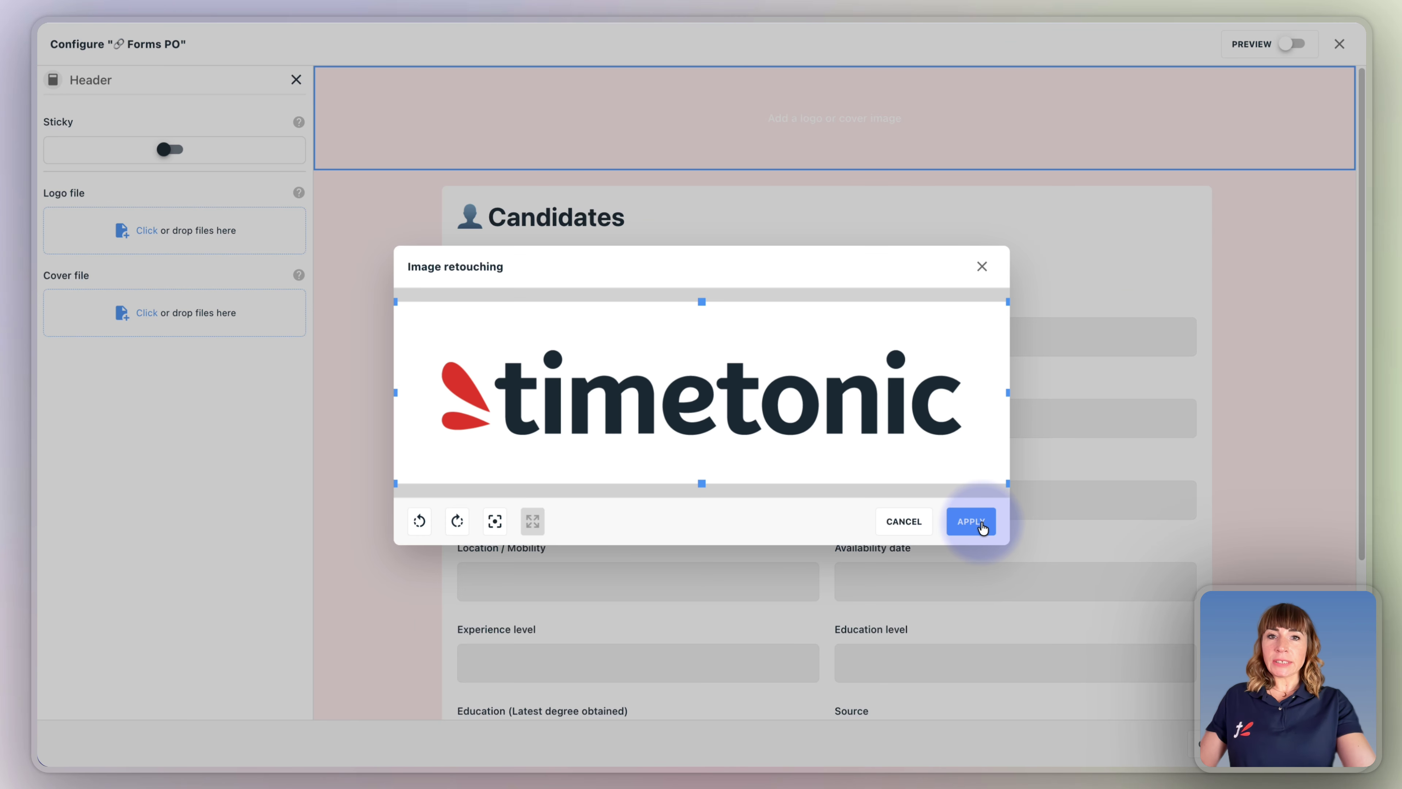
pyautogui.click(971, 521)
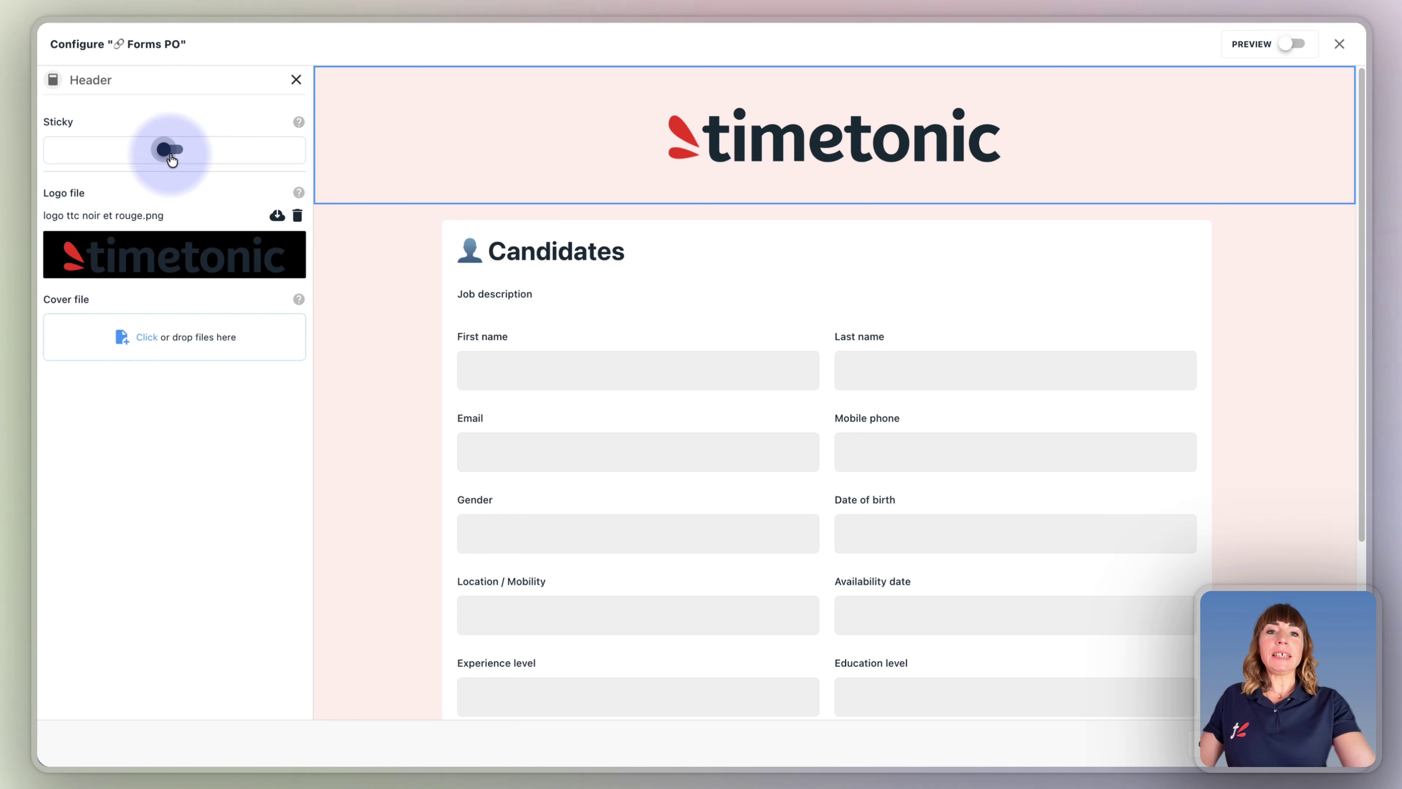
pyautogui.click(296, 80)
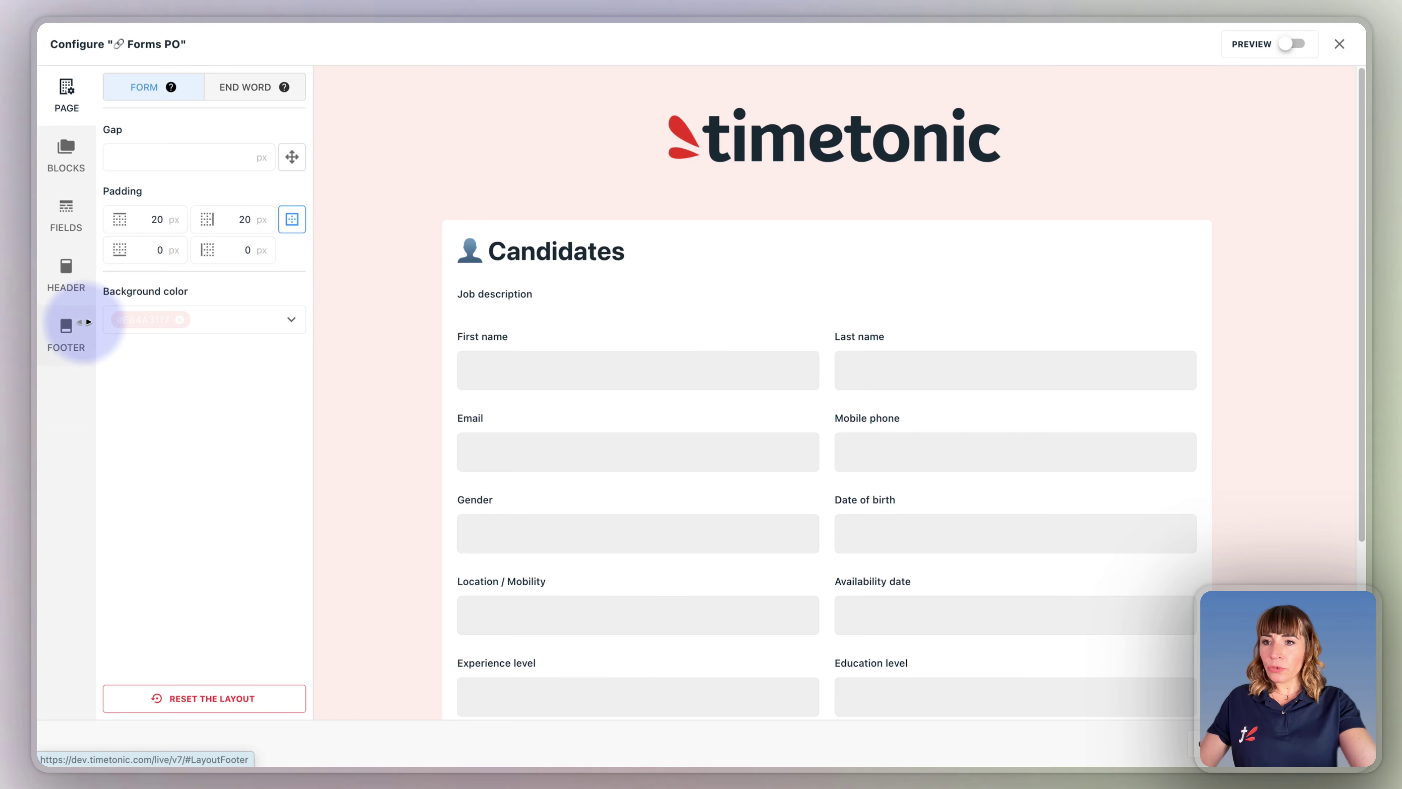
# Add a Group container above the Candidates section of the form and open its settings
pyautogui.click(69, 160)
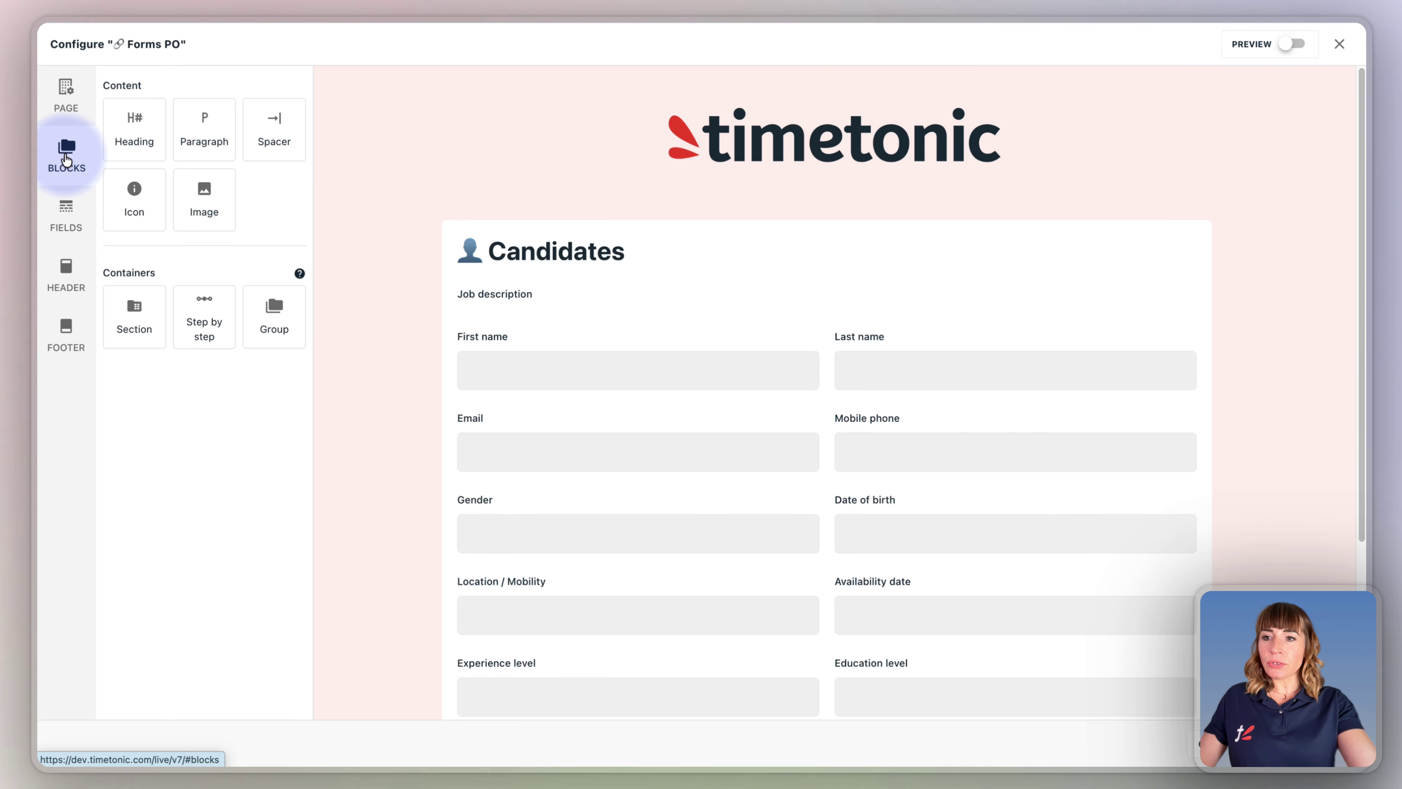
pyautogui.click(280, 326)
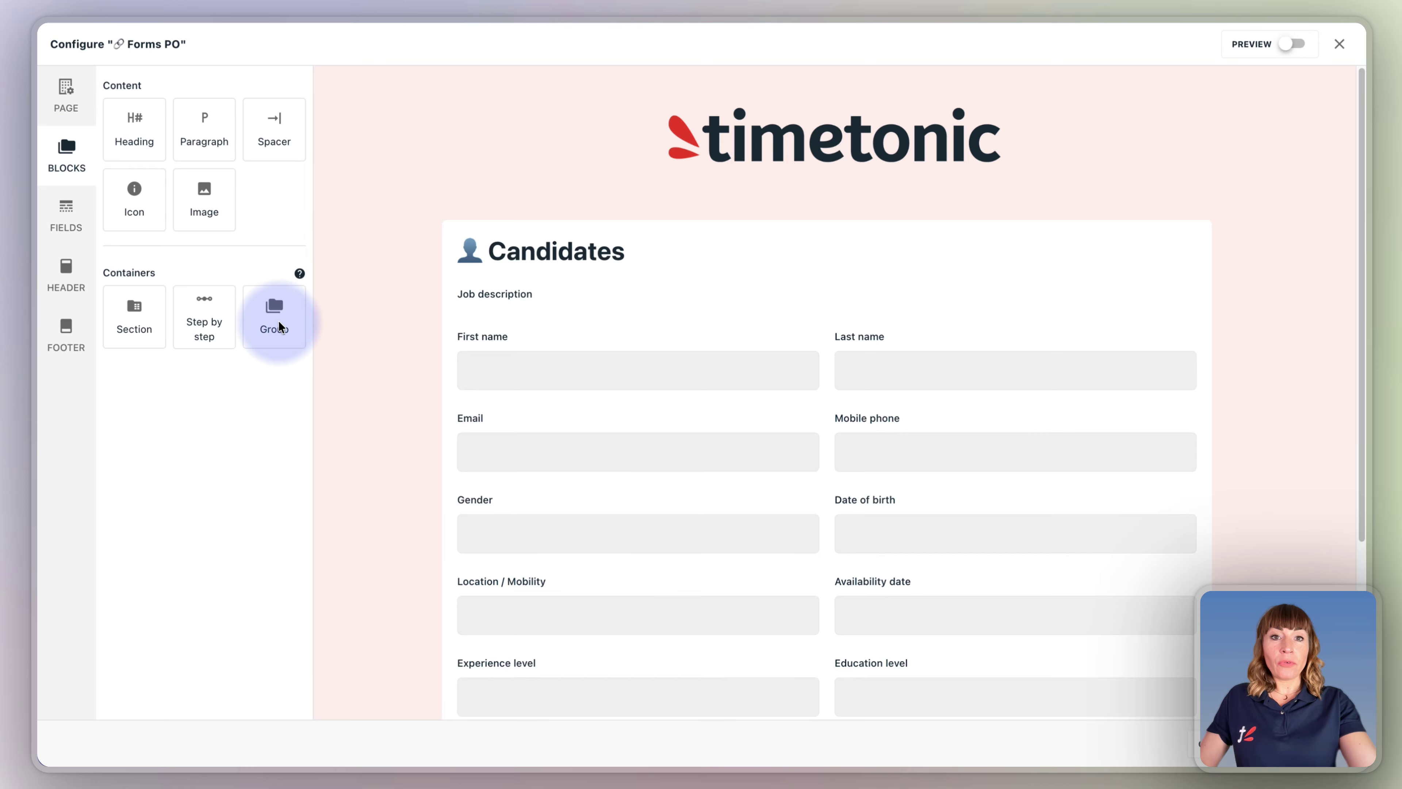
pyautogui.moveTo(276, 316); pyautogui.dragTo(706, 244)
pyautogui.click(548, 246)
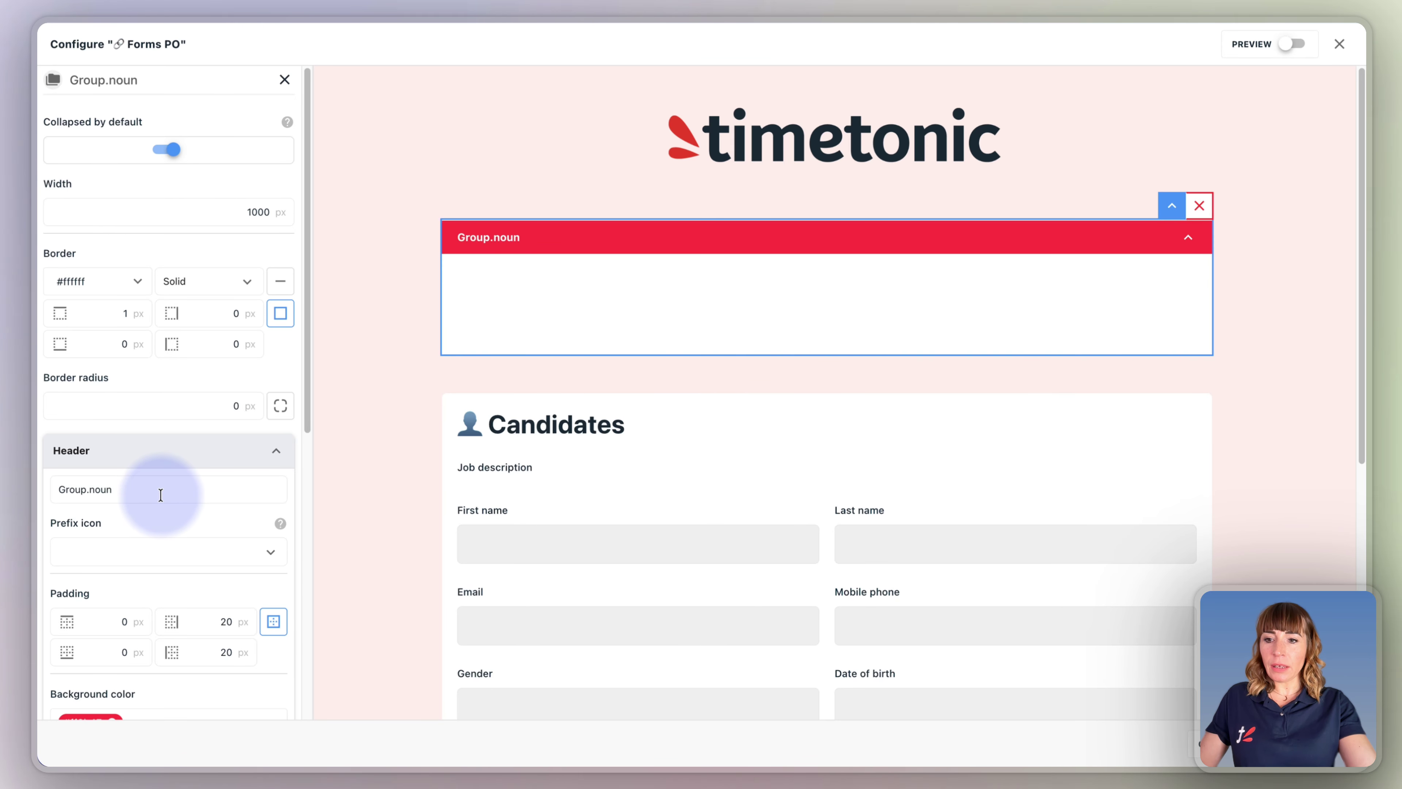
# Title the new group's header "About Timetonic" and give it the mdi-chat-outline prefix icon
pyautogui.tripleClick(113, 490)
pyautogui.write('About Timetonic')
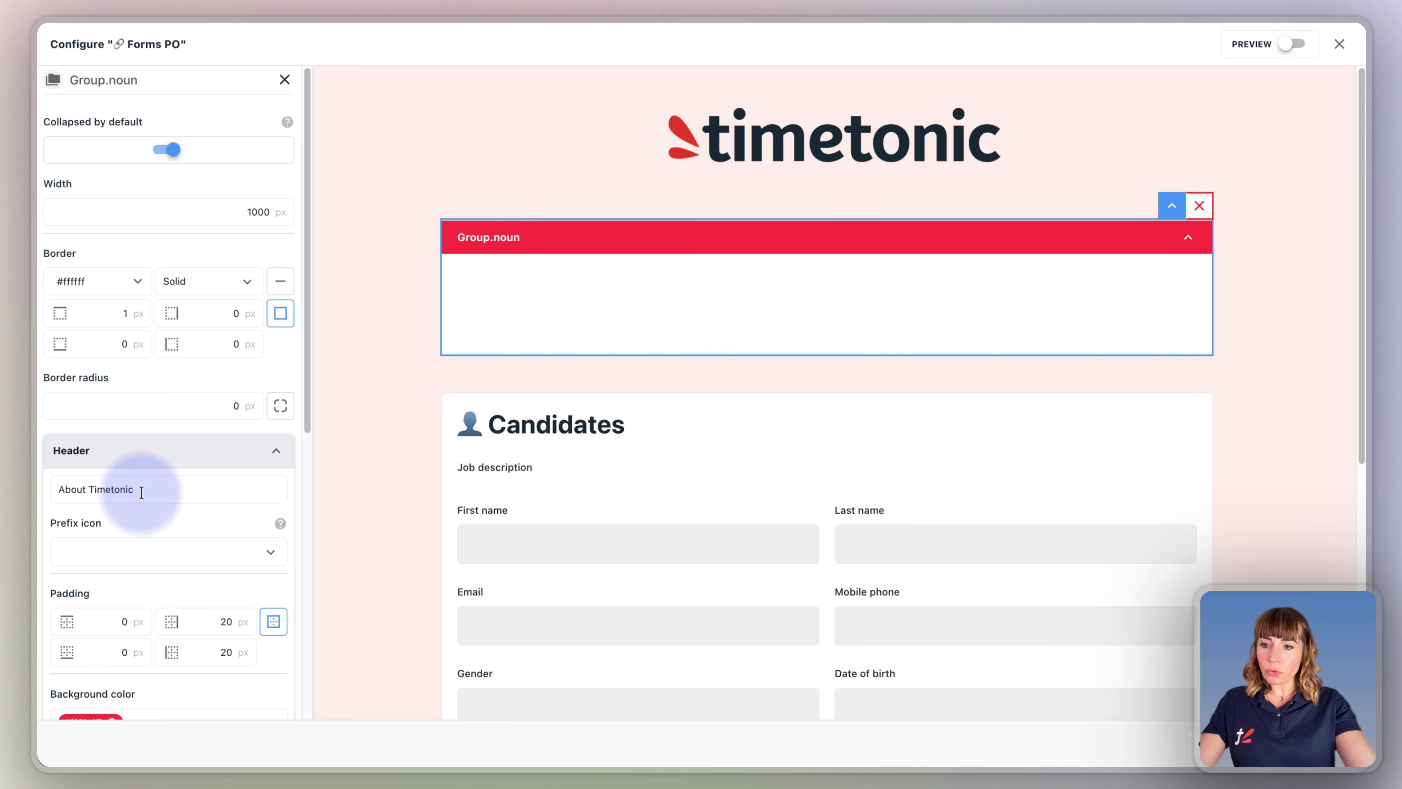
pyautogui.click(200, 521)
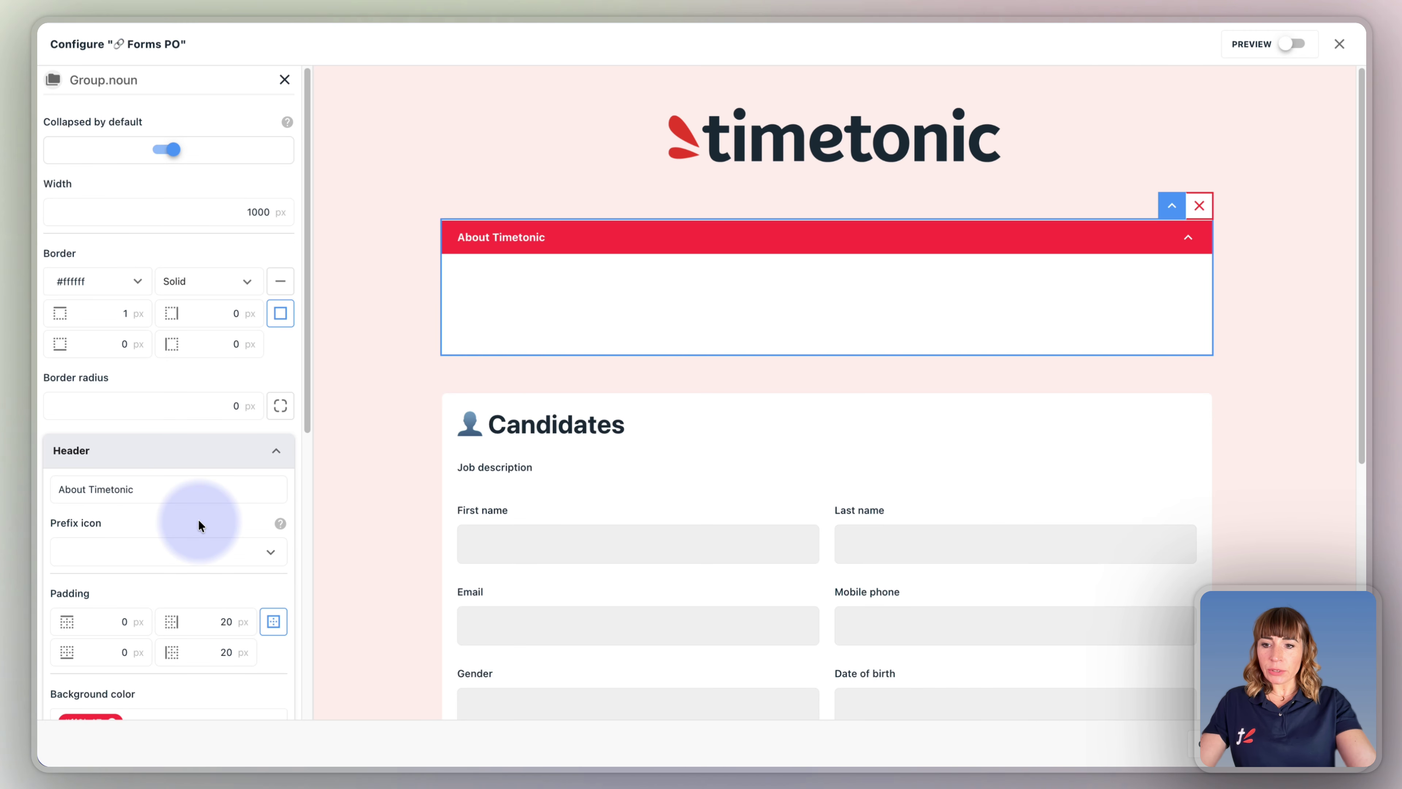
pyautogui.click(258, 555)
pyautogui.write('chat')
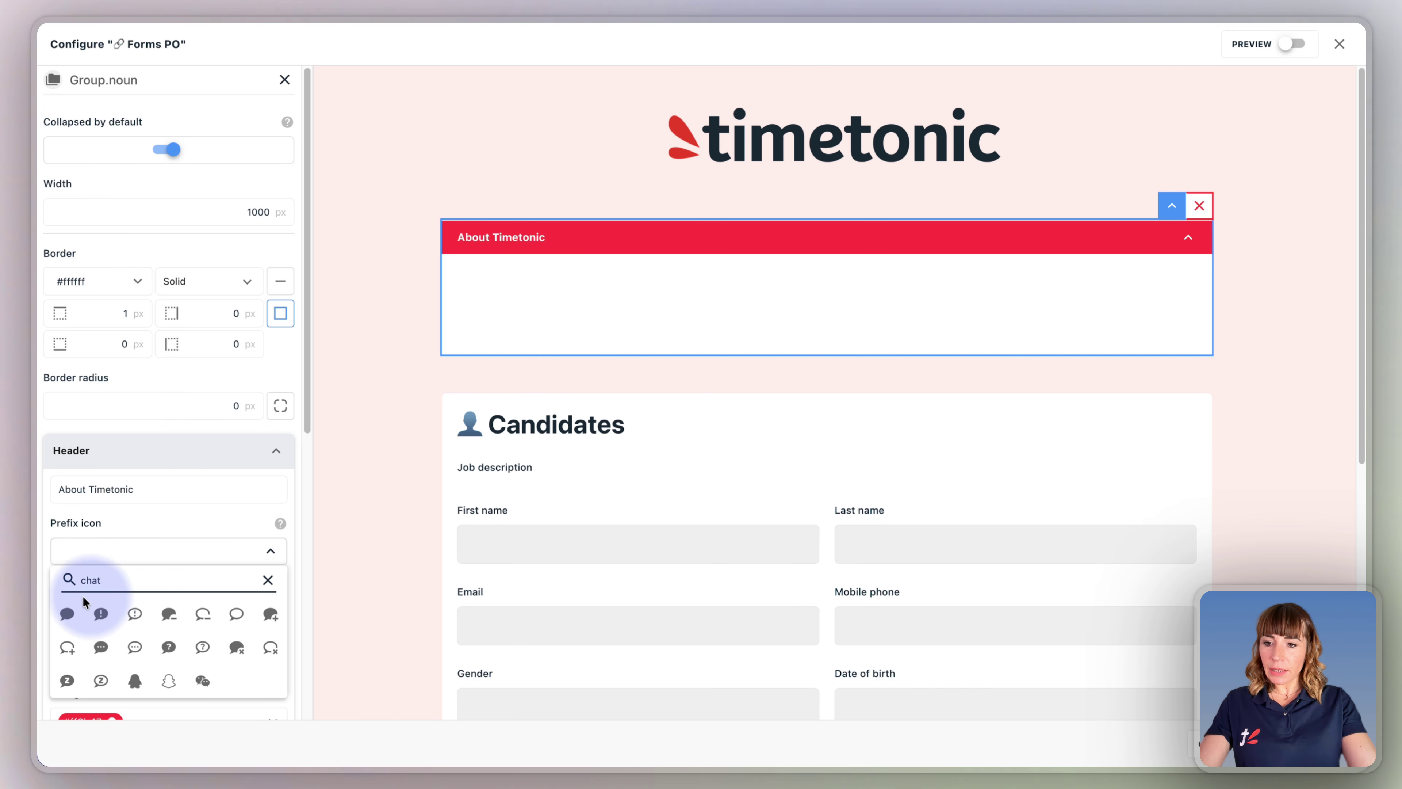
pyautogui.click(237, 617)
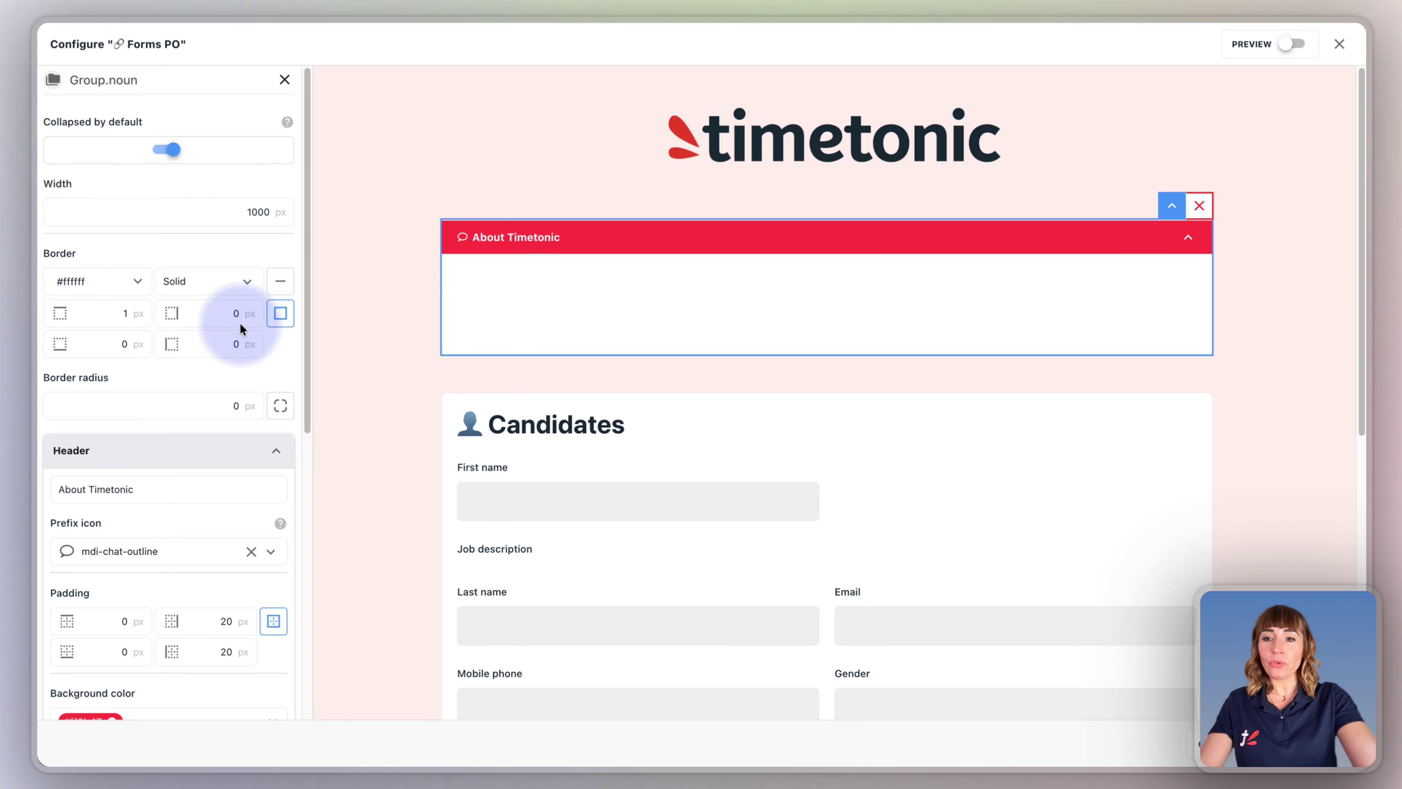
# Set the content area of the About Timetonic group to 1 column
pyautogui.scroll(-3, 240, 320)
pyautogui.scroll(-9, 210, 288)
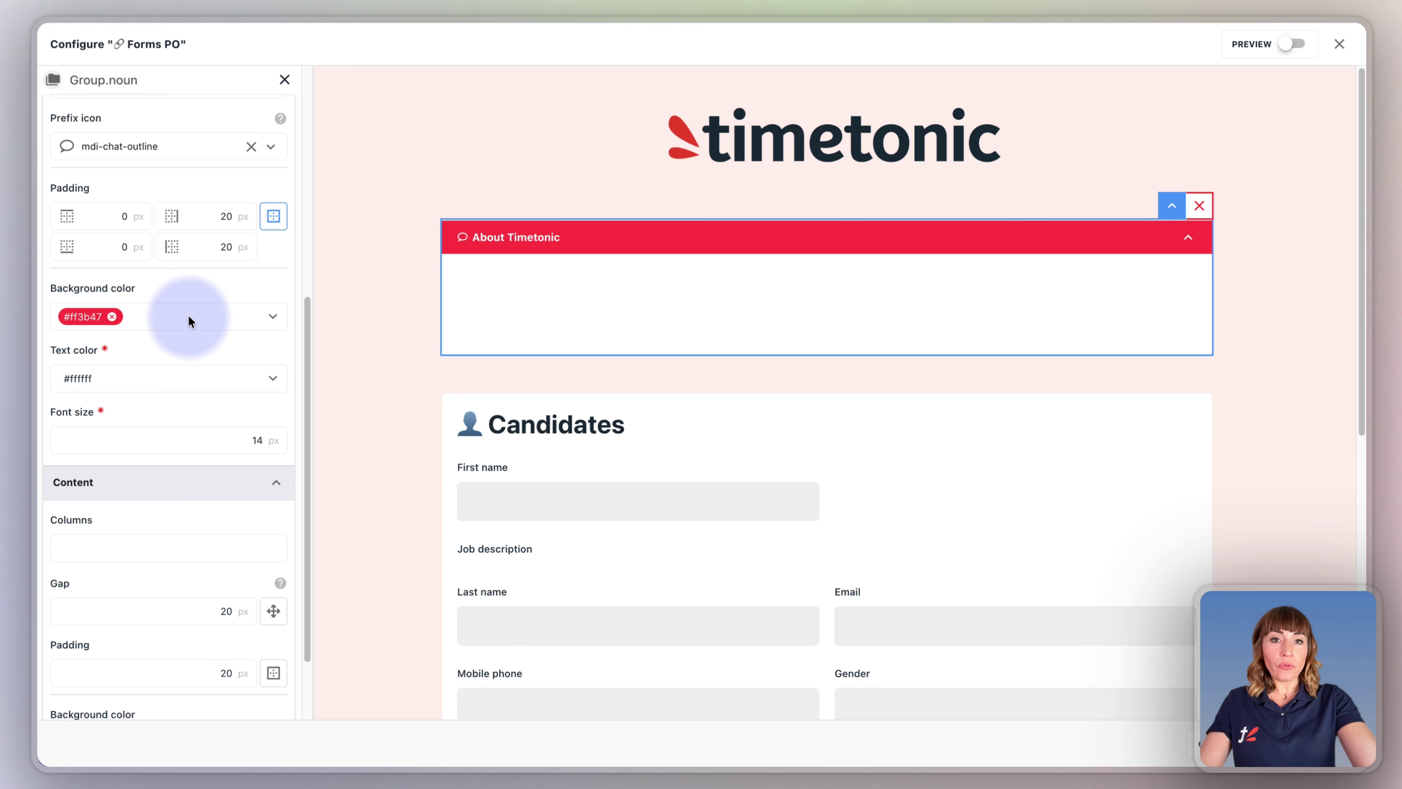
pyautogui.scroll(-3, 188, 320)
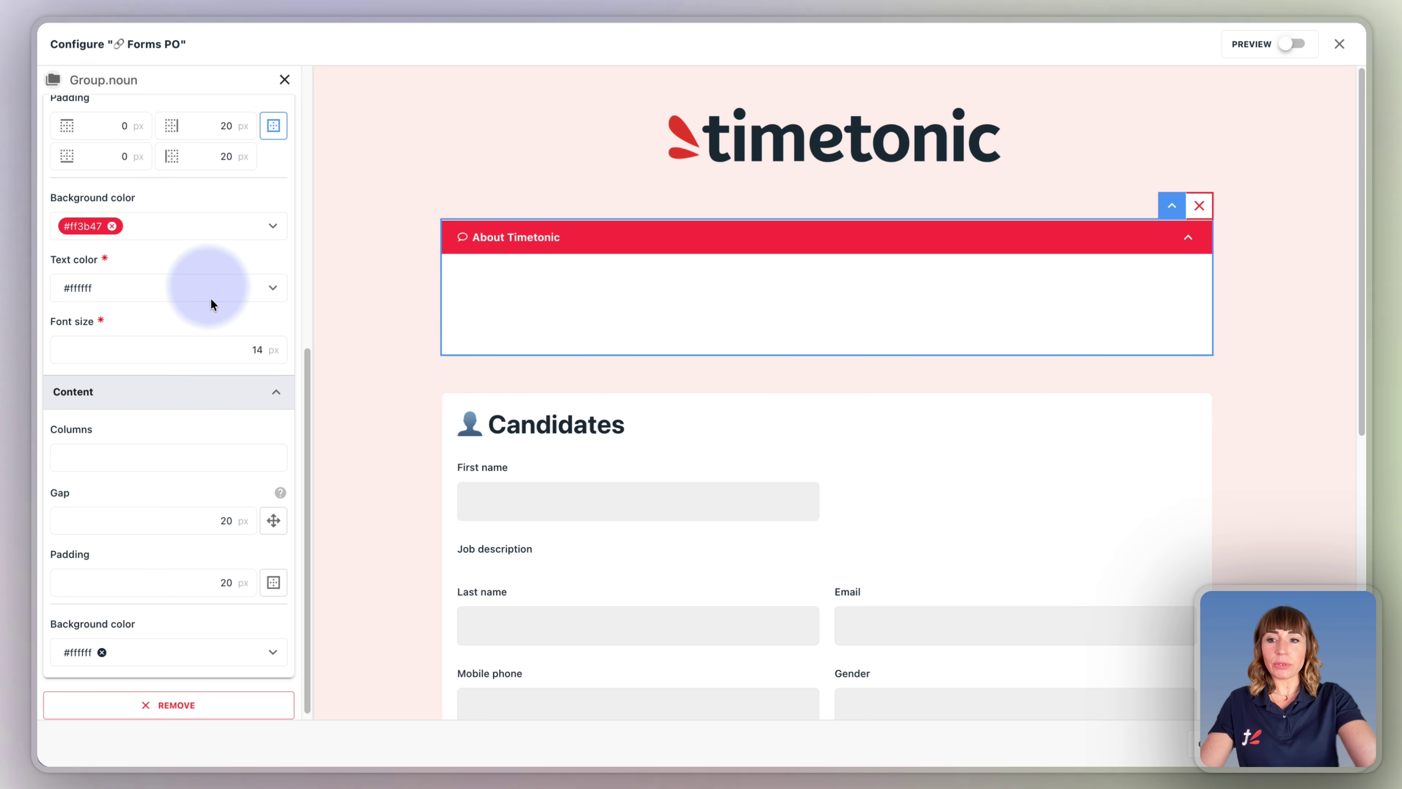
pyautogui.scroll(-1, 221, 354)
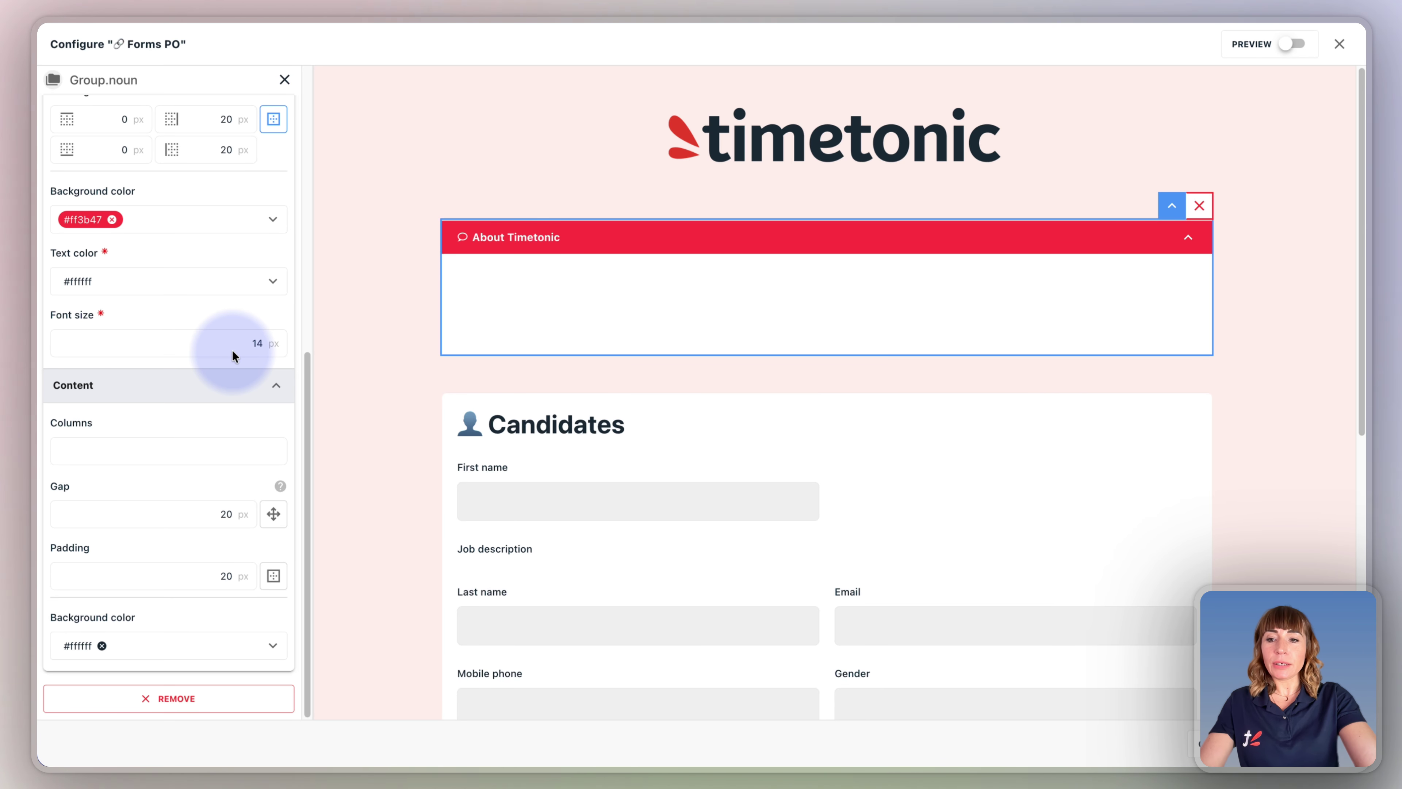
pyautogui.click(267, 454)
pyautogui.write('1')
pyautogui.moveTo(281, 454); pyautogui.dragTo(185, 468)
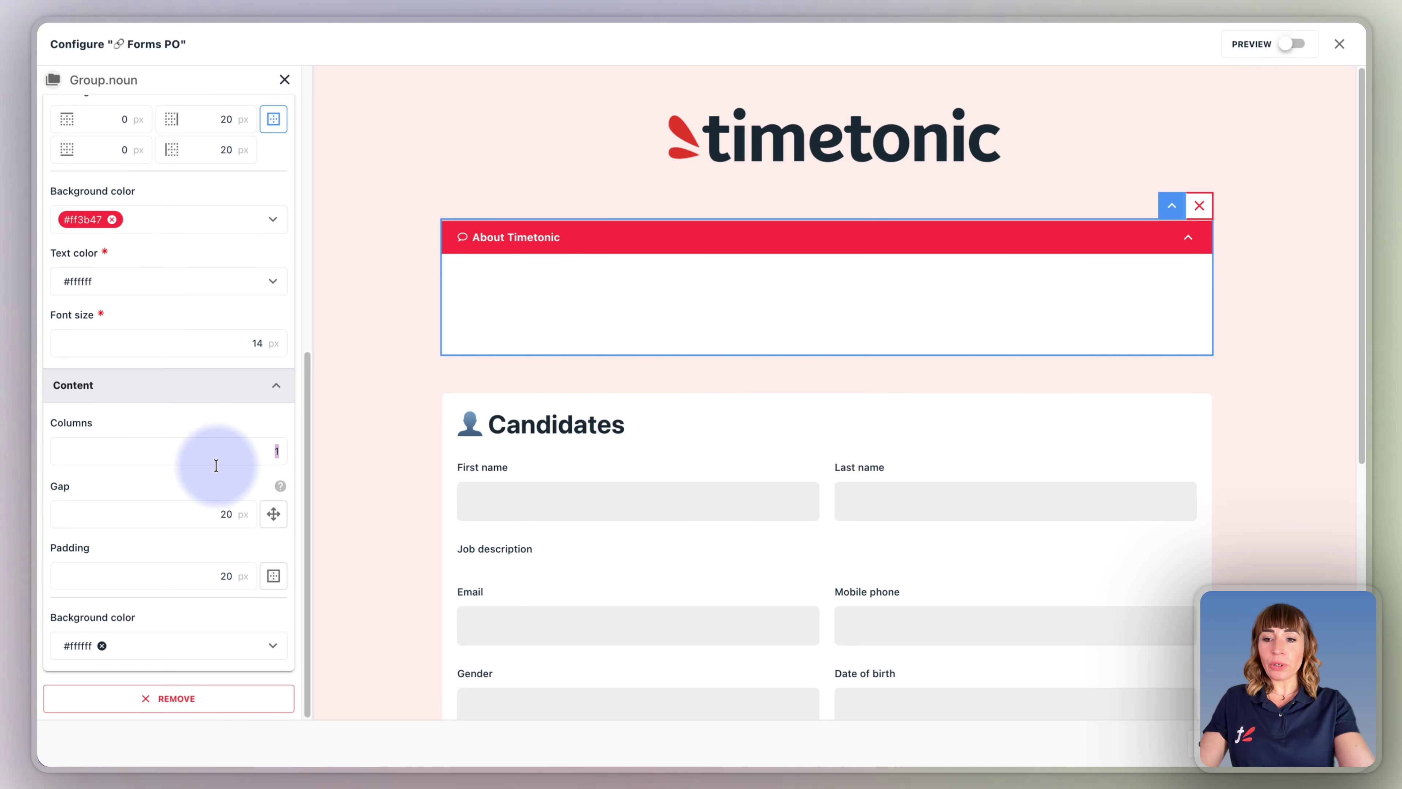
# Set the About Timetonic group's content padding to 50 px and its content background color to #FFFFFFFF
pyautogui.click(247, 519)
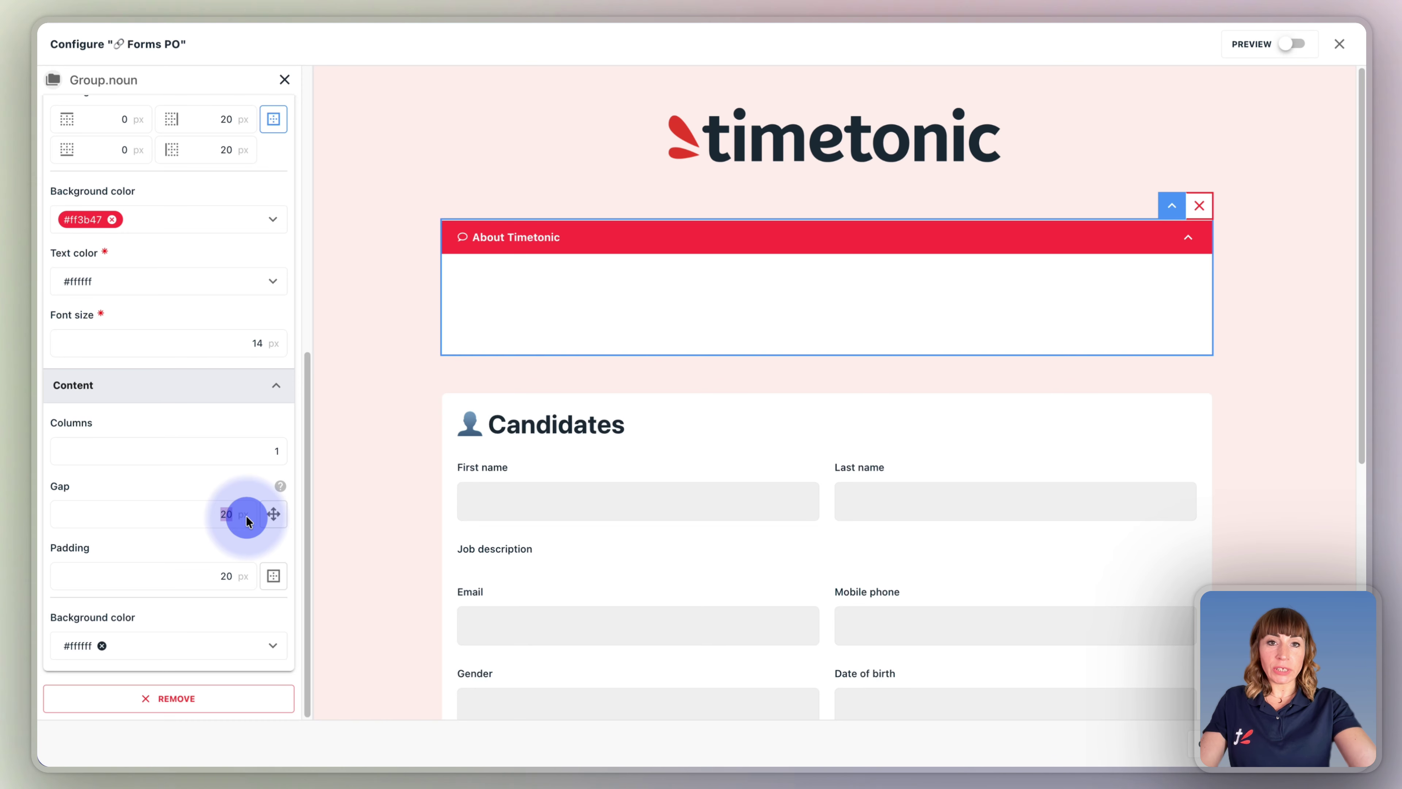
pyautogui.click(224, 577)
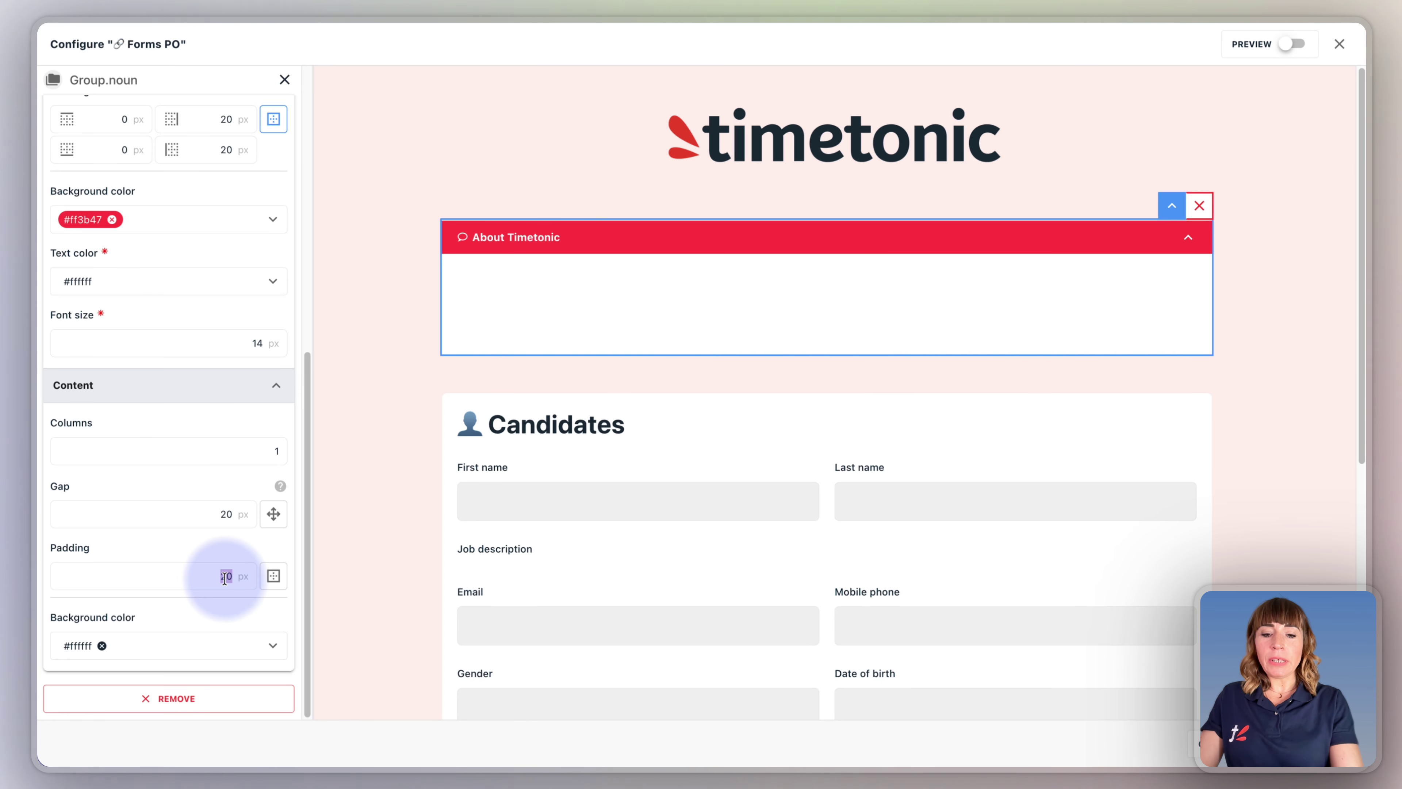
pyautogui.write('5')
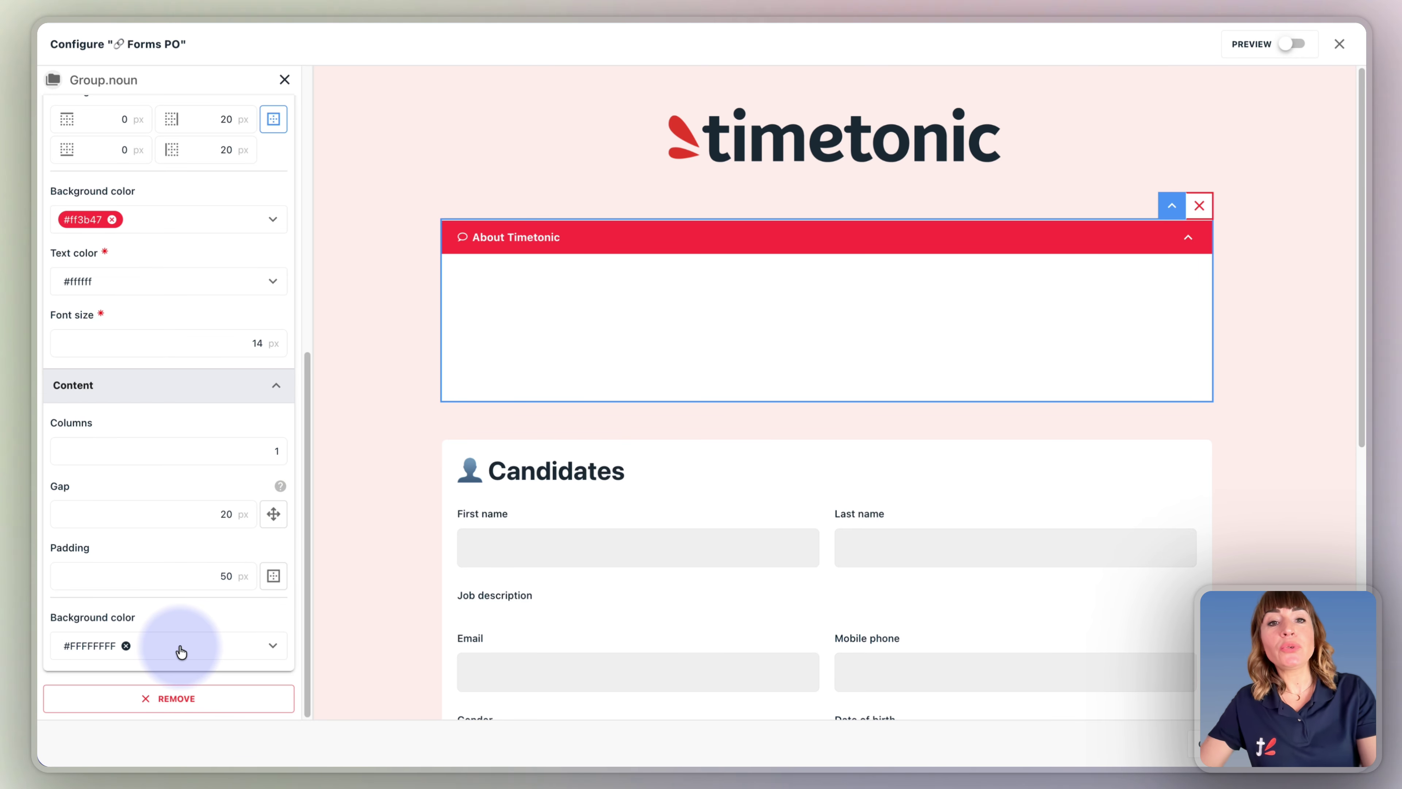
pyautogui.scroll(10, 182, 553)
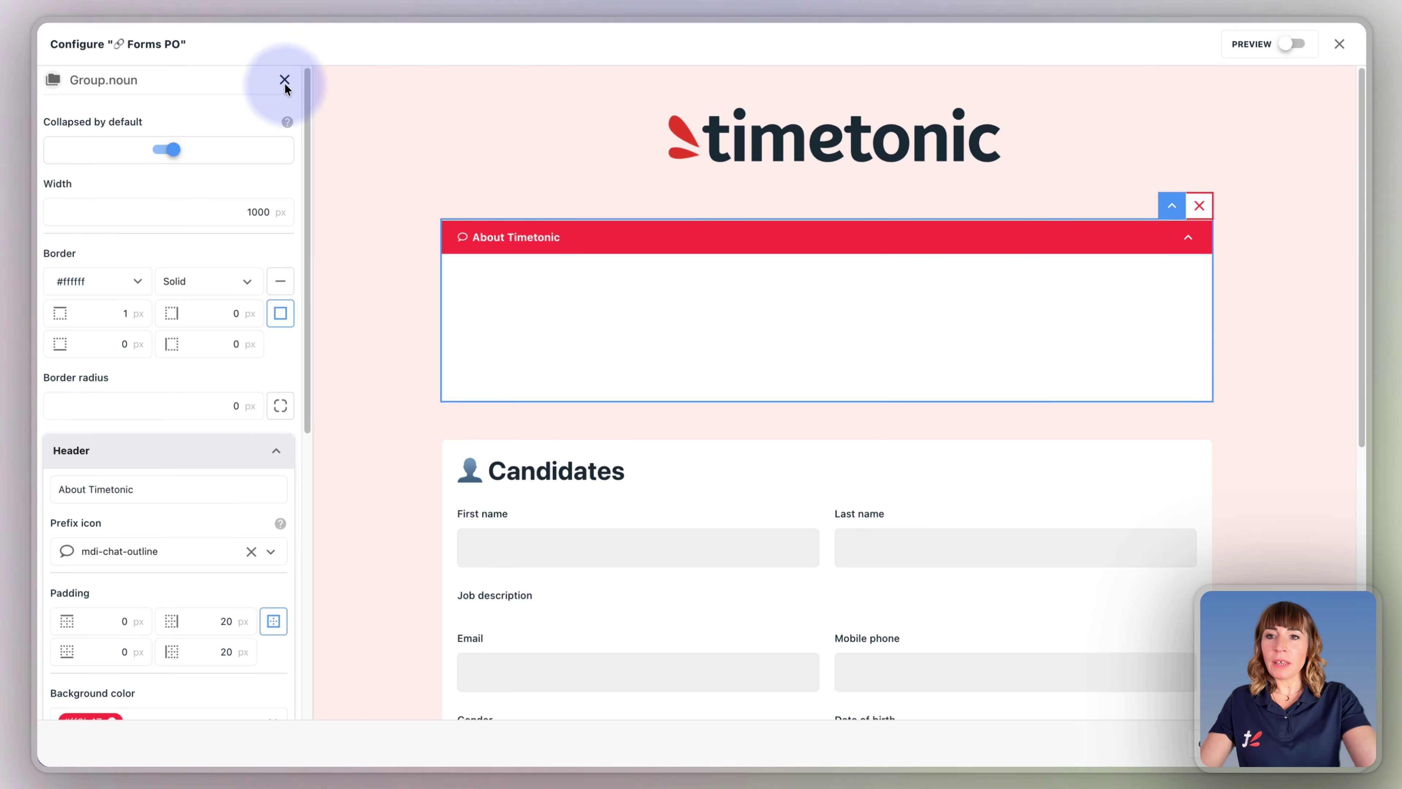
pyautogui.click(285, 79)
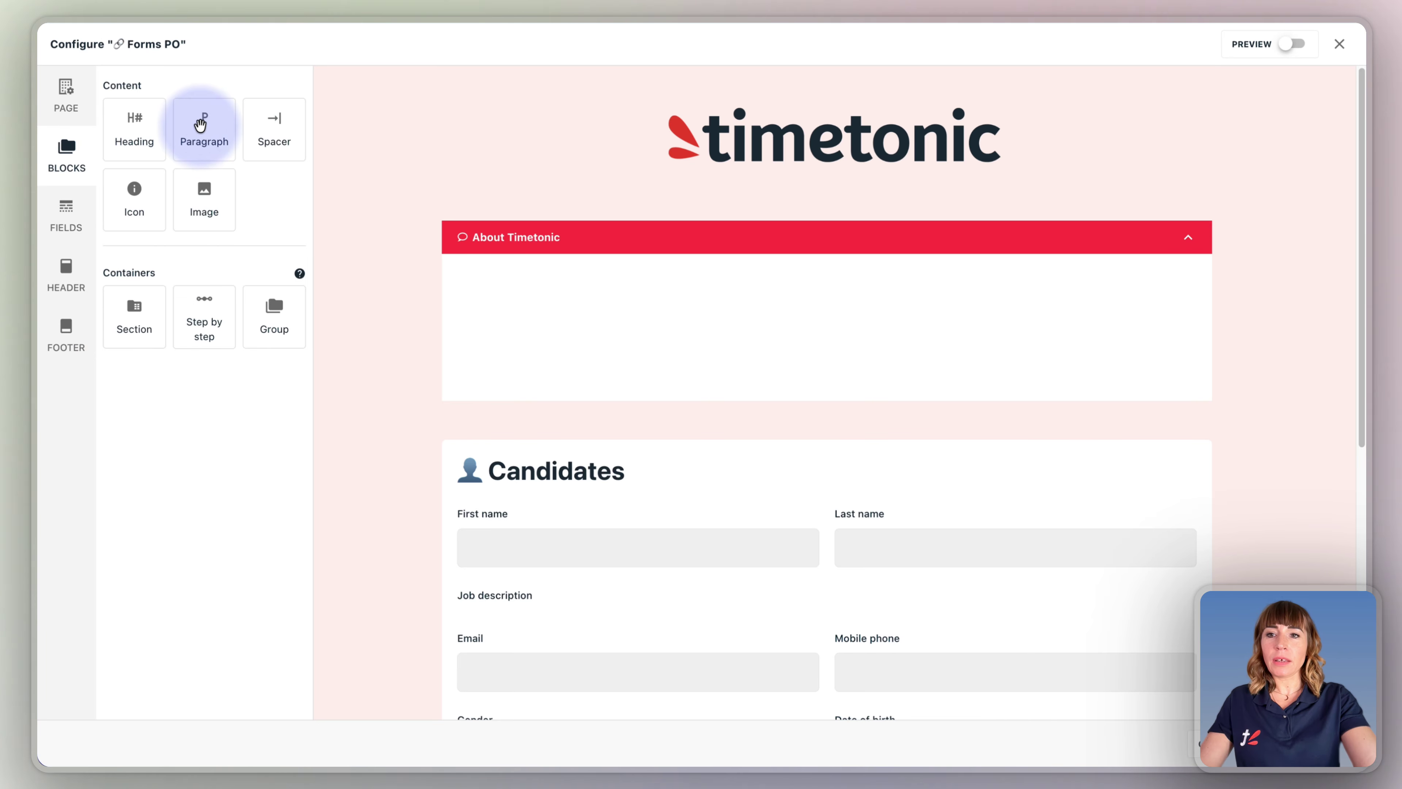
# Add a paragraph to the About Timetonic group with company text beginning "TimeTonic is a sovereign French No-Code + Data + AI platform" and the client logos image
pyautogui.moveTo(203, 127); pyautogui.dragTo(580, 282)
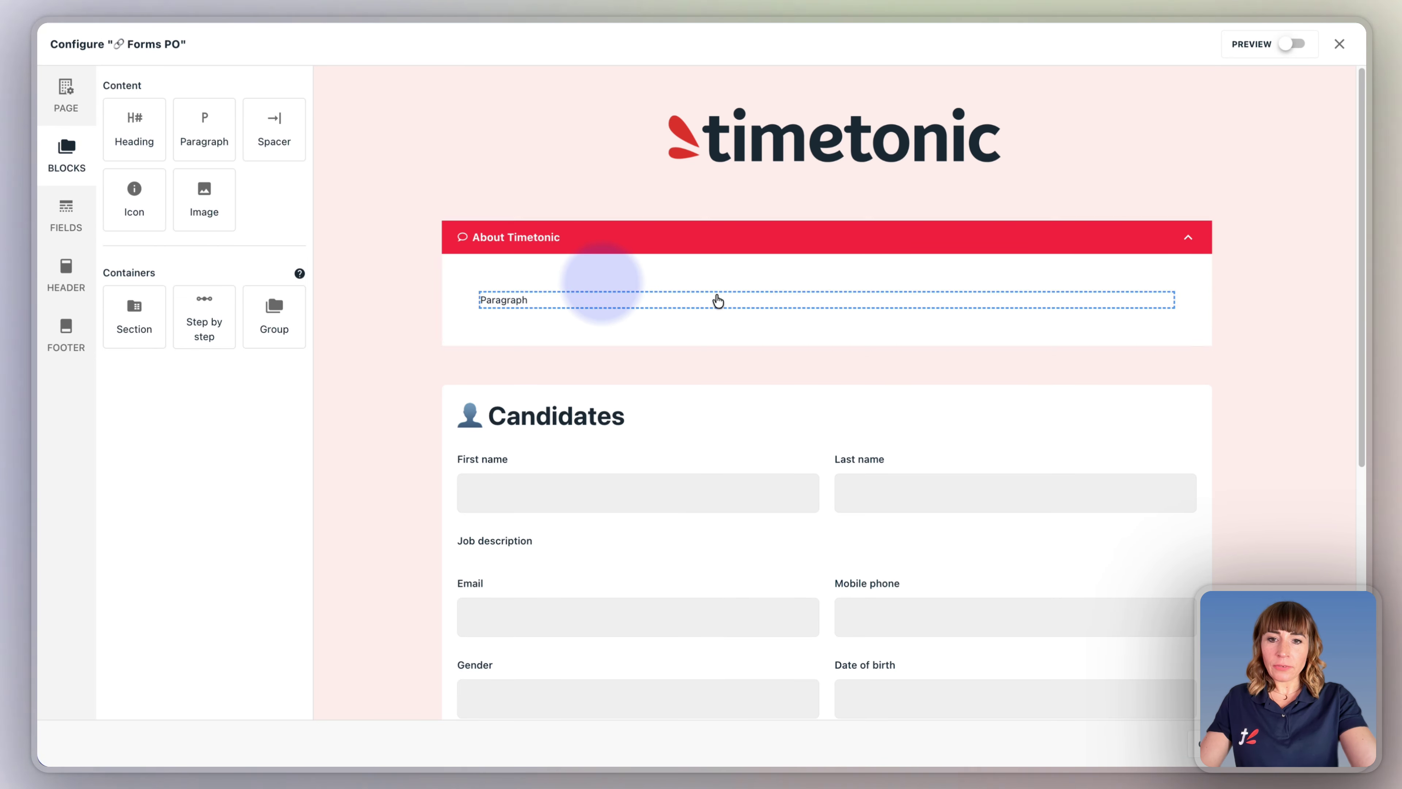
pyautogui.click(539, 298)
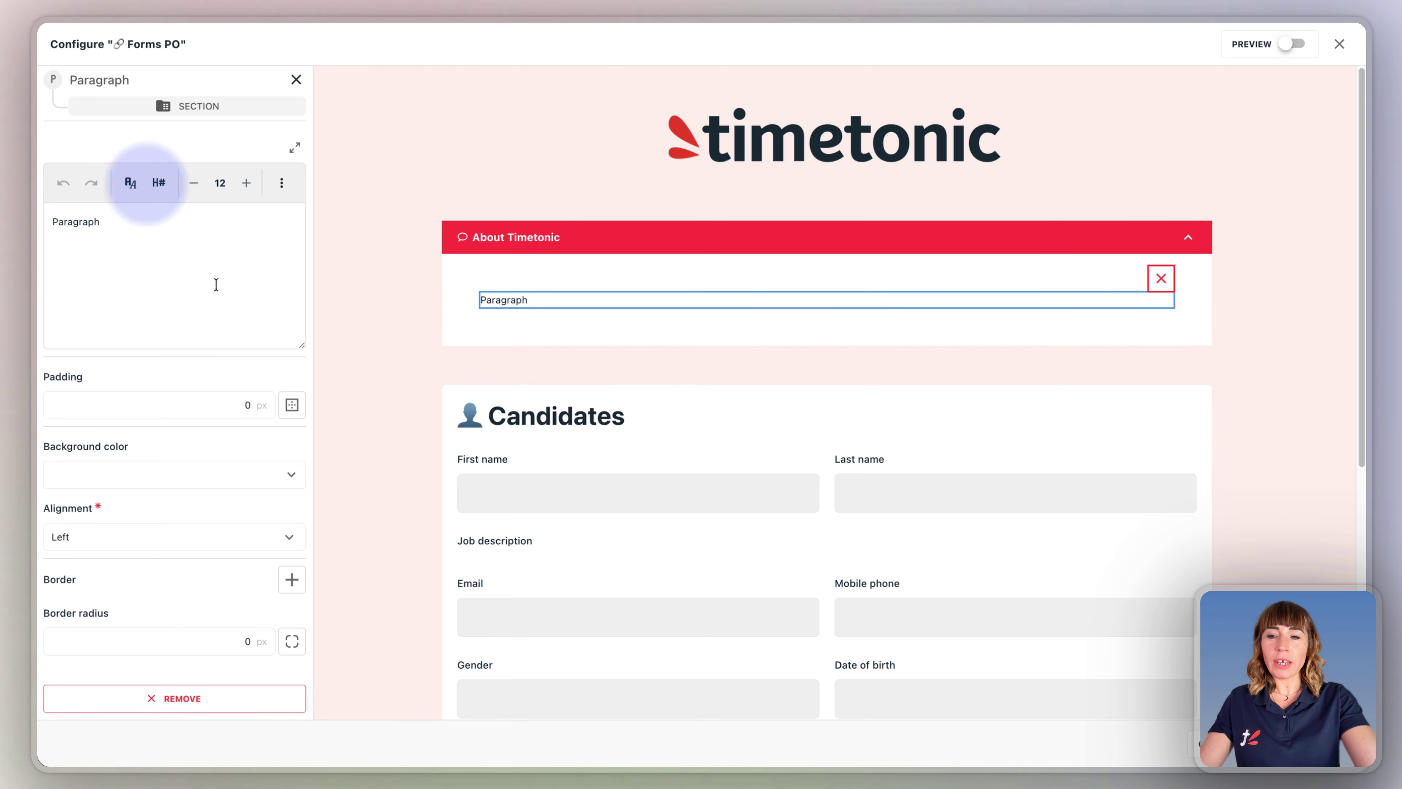
pyautogui.doubleClick(128, 226)
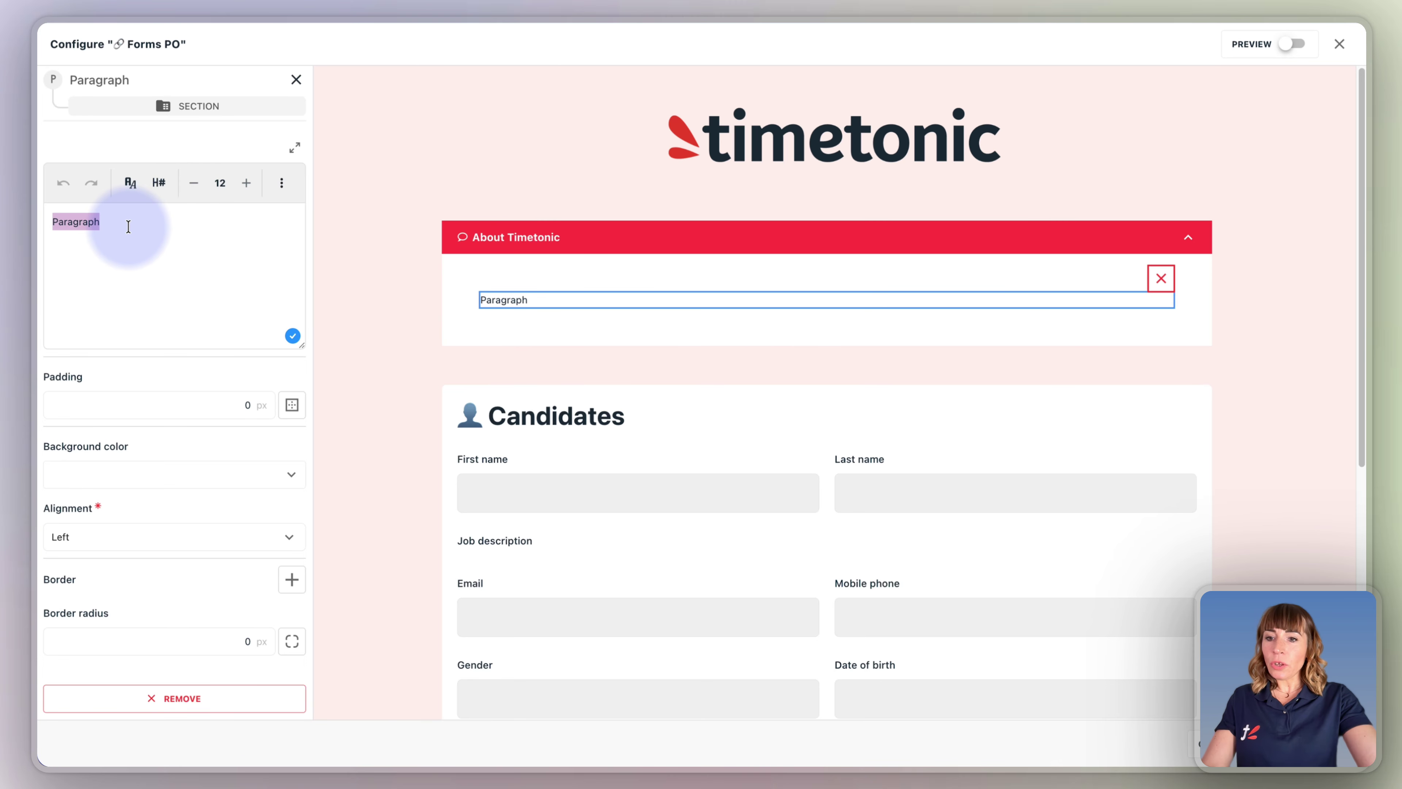
pyautogui.write('TimeTonic is a sovereign French No-Code + Data + AI platform that enables companies of all sizes to manage their projects, centralize their data, digitize and automate their processes (CRM, projects, HR, operations, maintenance, etc.) – including with AI – and create their own cloud-based and natively mobile business tools – including offline – without writing a single line of code.   Combining the richness of a visual database with the flexibility of a spreadsheet, TimeTonic was voted "Best Cloud Solution" by Eurocloud France and a "Low-Code/No-Code Favorite" by the Innovation Makers Alliance. Its clients include APHP, Mastergrid, Snef Maintenance, Veolia, and Equans.')
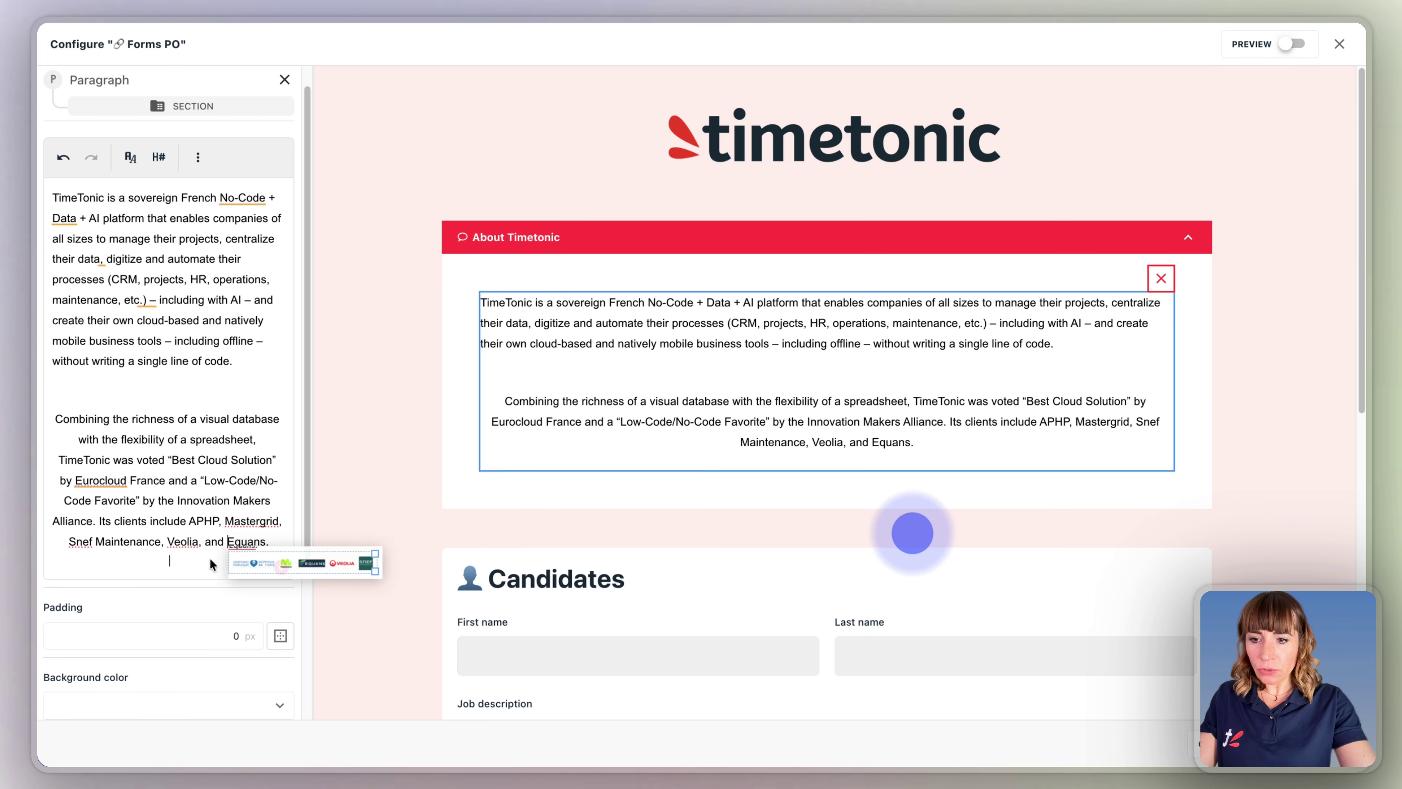
pyautogui.moveTo(208, 559); pyautogui.dragTo(141, 562)
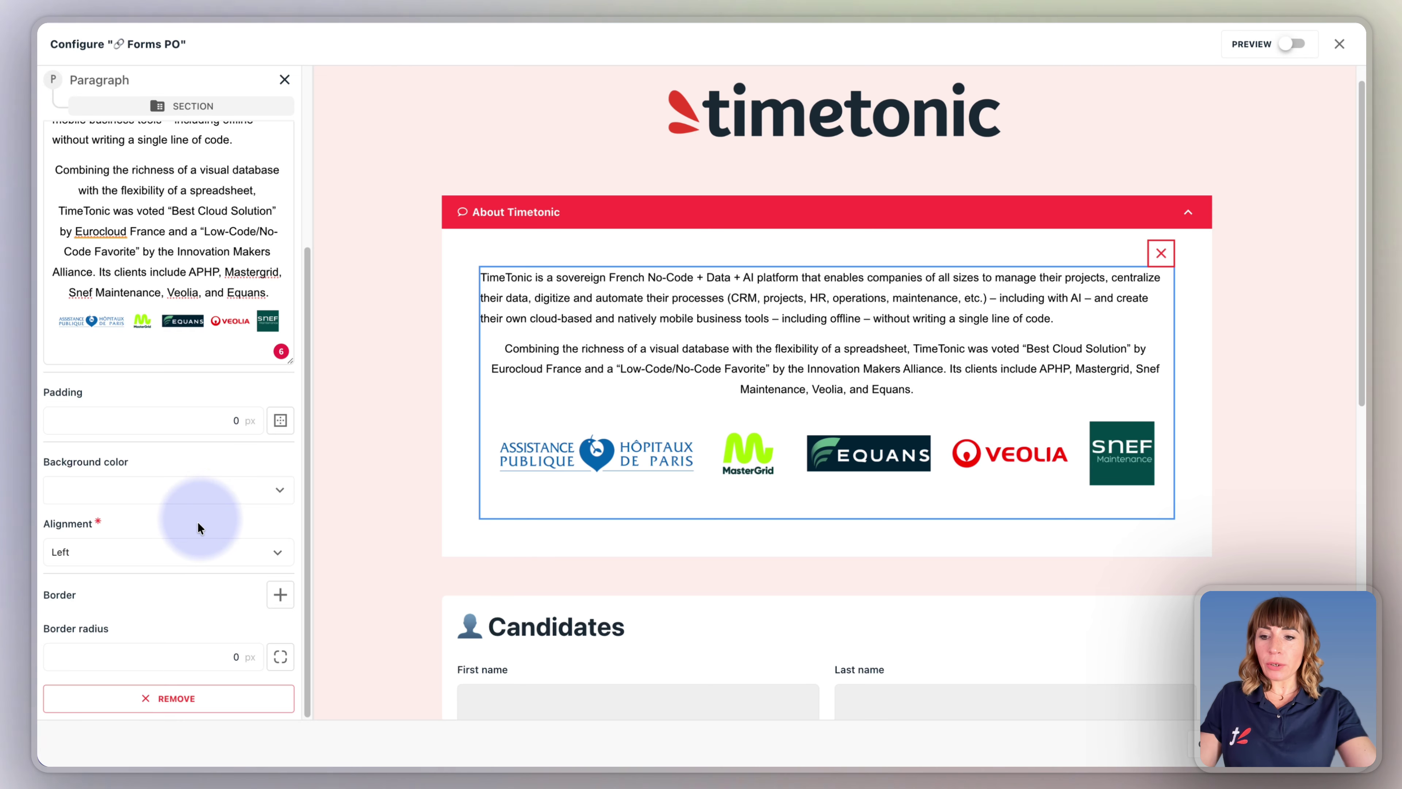
# Set the alignment of the About Timetonic paragraph to Center and leave its settings
pyautogui.click(162, 554)
pyautogui.click(98, 609)
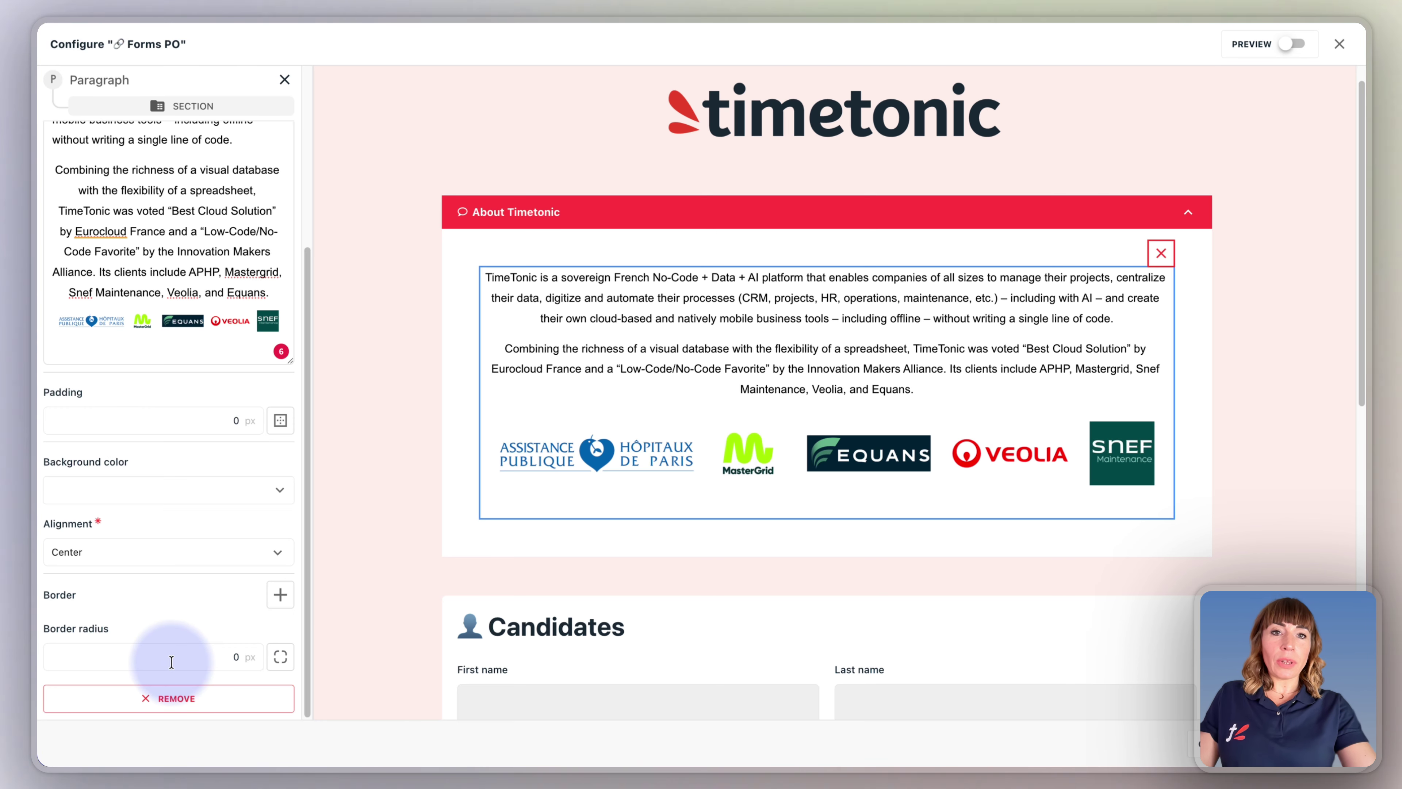
pyautogui.click(285, 79)
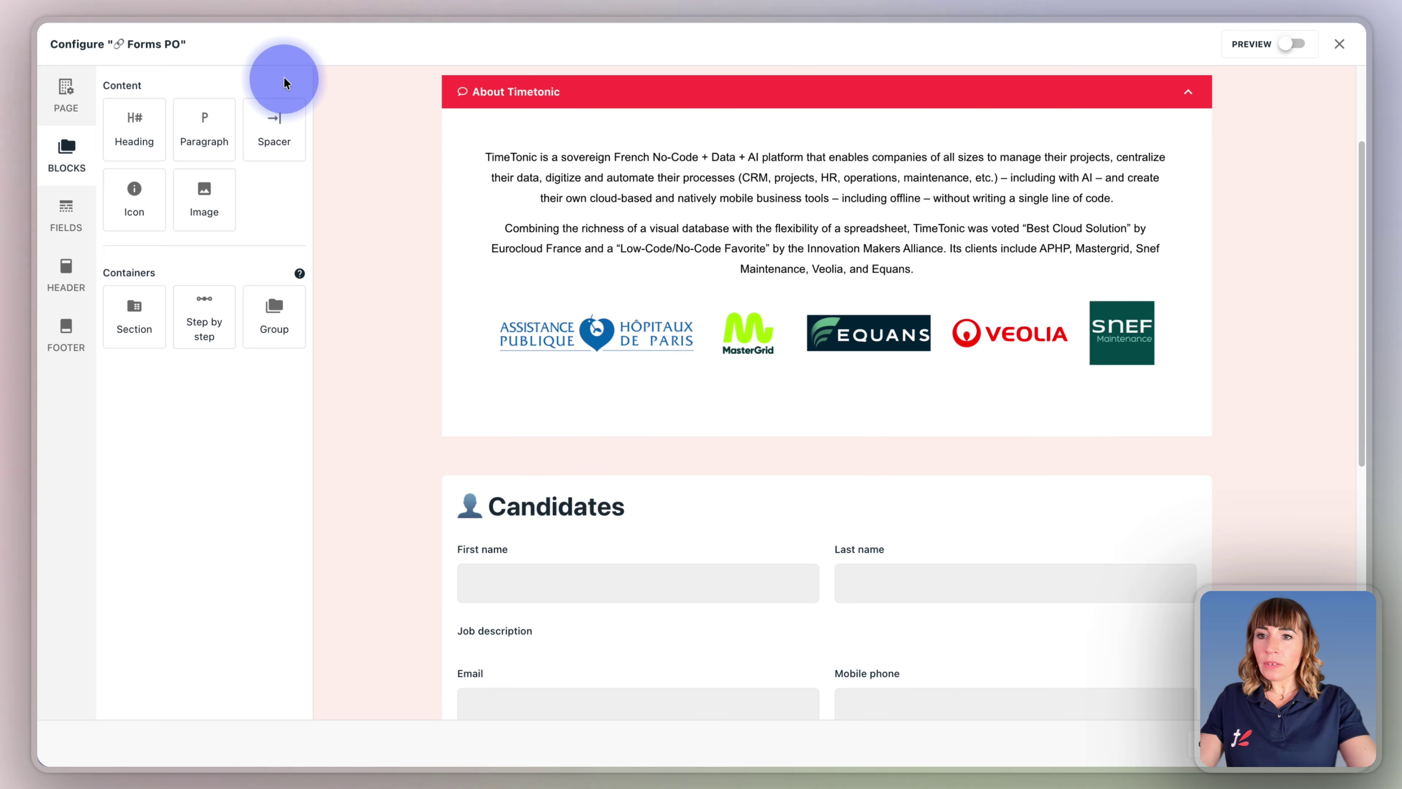
# Add a "Description of the offer" group above the Candidates section, with the mdi-briefcase-edit prefix icon and a black header background
pyautogui.click(276, 321)
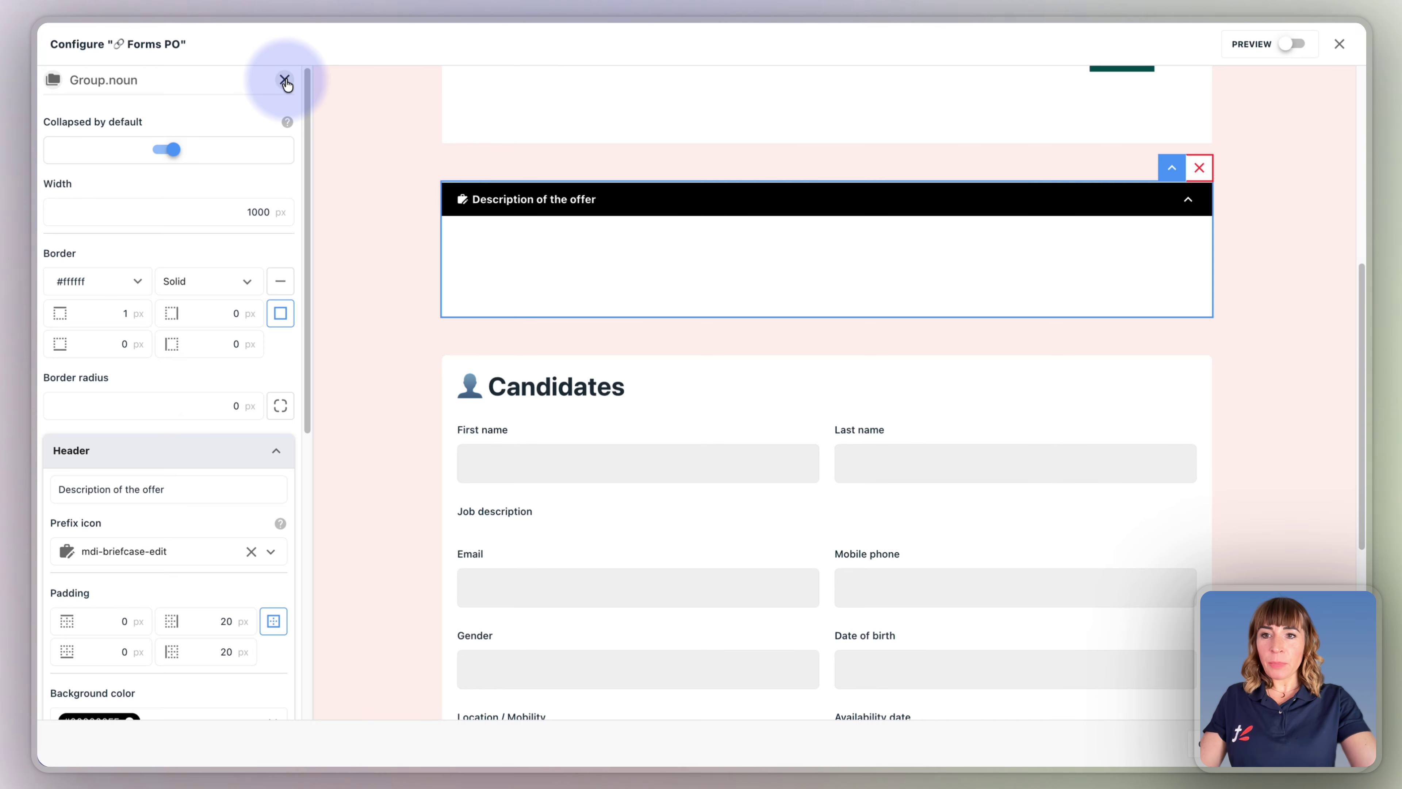
# Try placing the Candidate dossier summary field inside the Description of the offer group, and remove it from the page
pyautogui.click(284, 80)
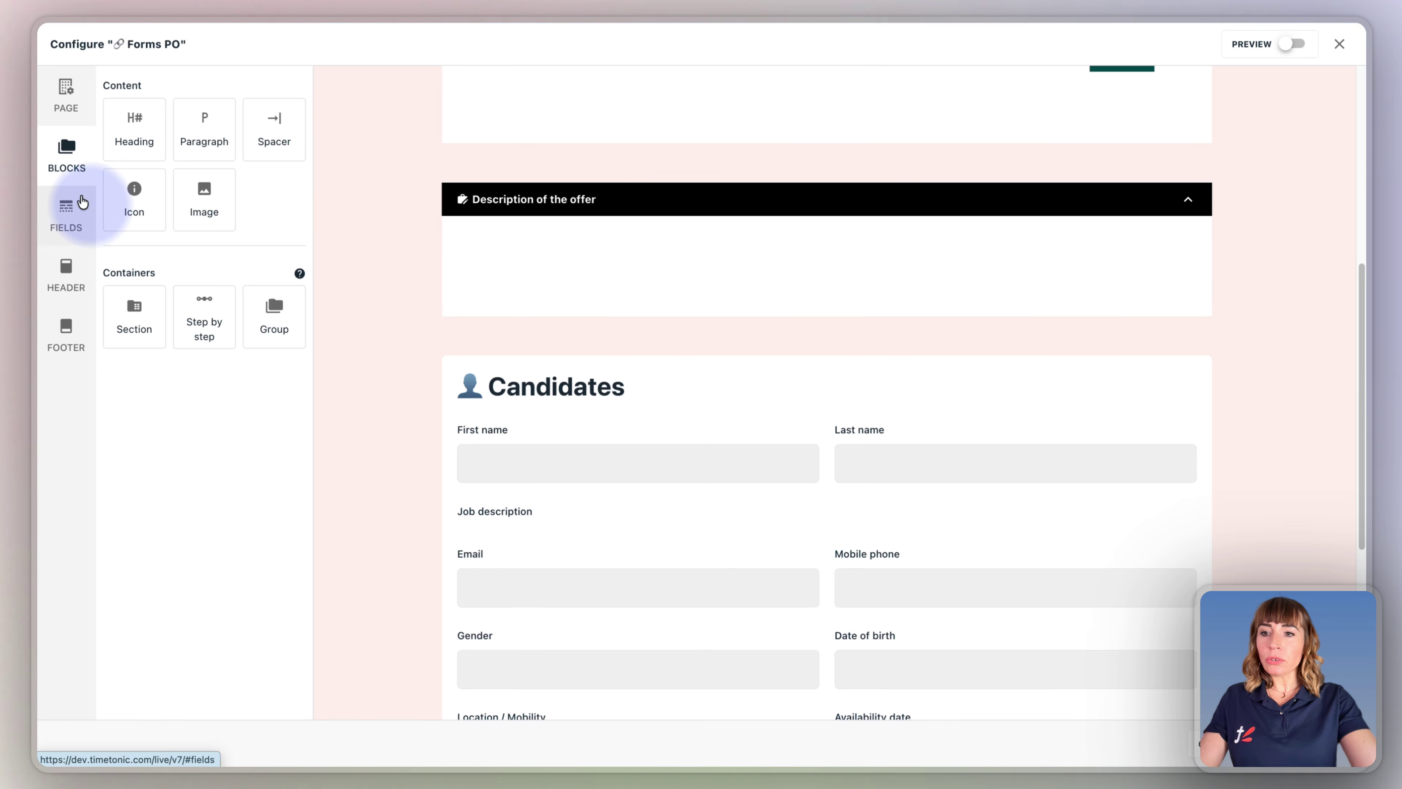
pyautogui.click(82, 202)
pyautogui.scroll(-2, 116, 482)
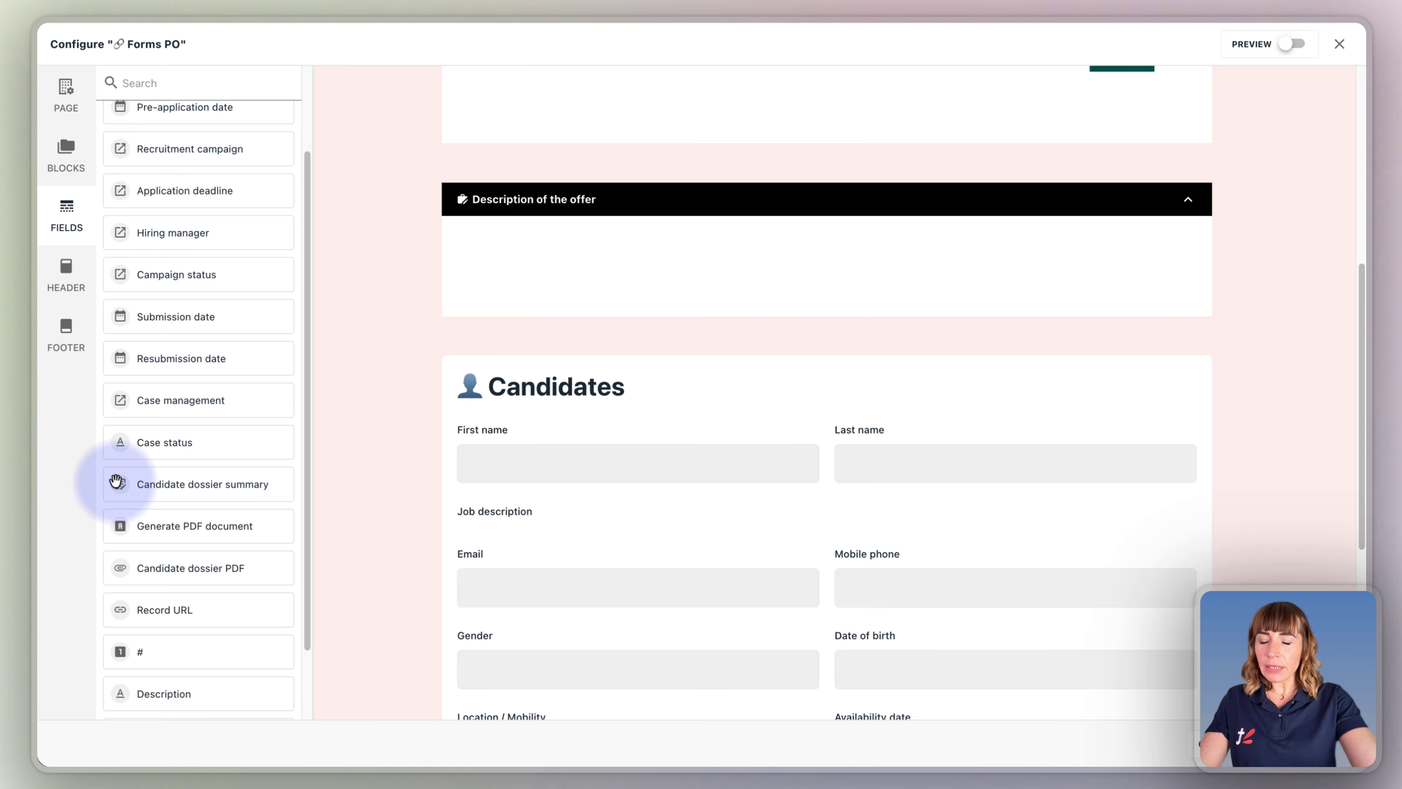
pyautogui.scroll(-2, 242, 486)
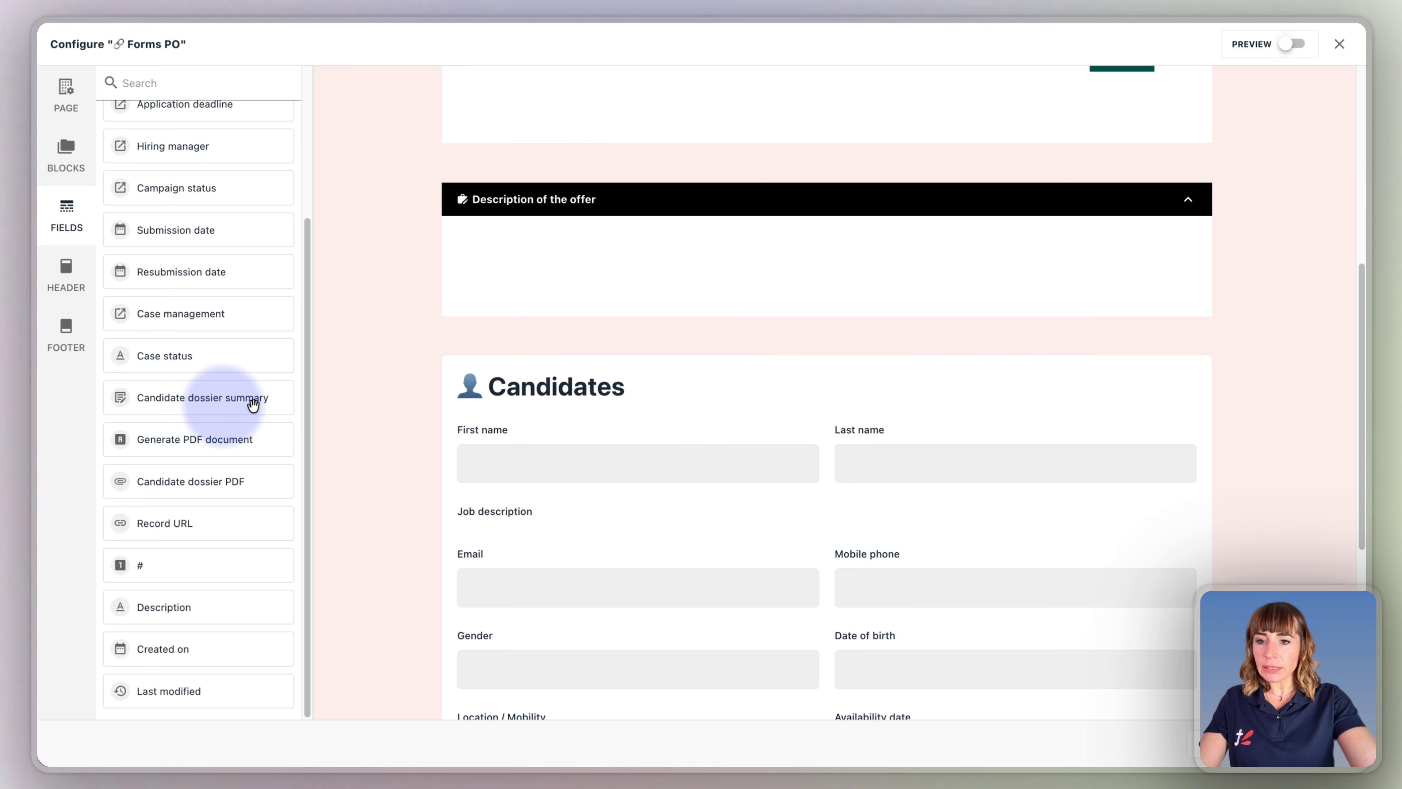
pyautogui.moveTo(175, 399); pyautogui.dragTo(574, 267)
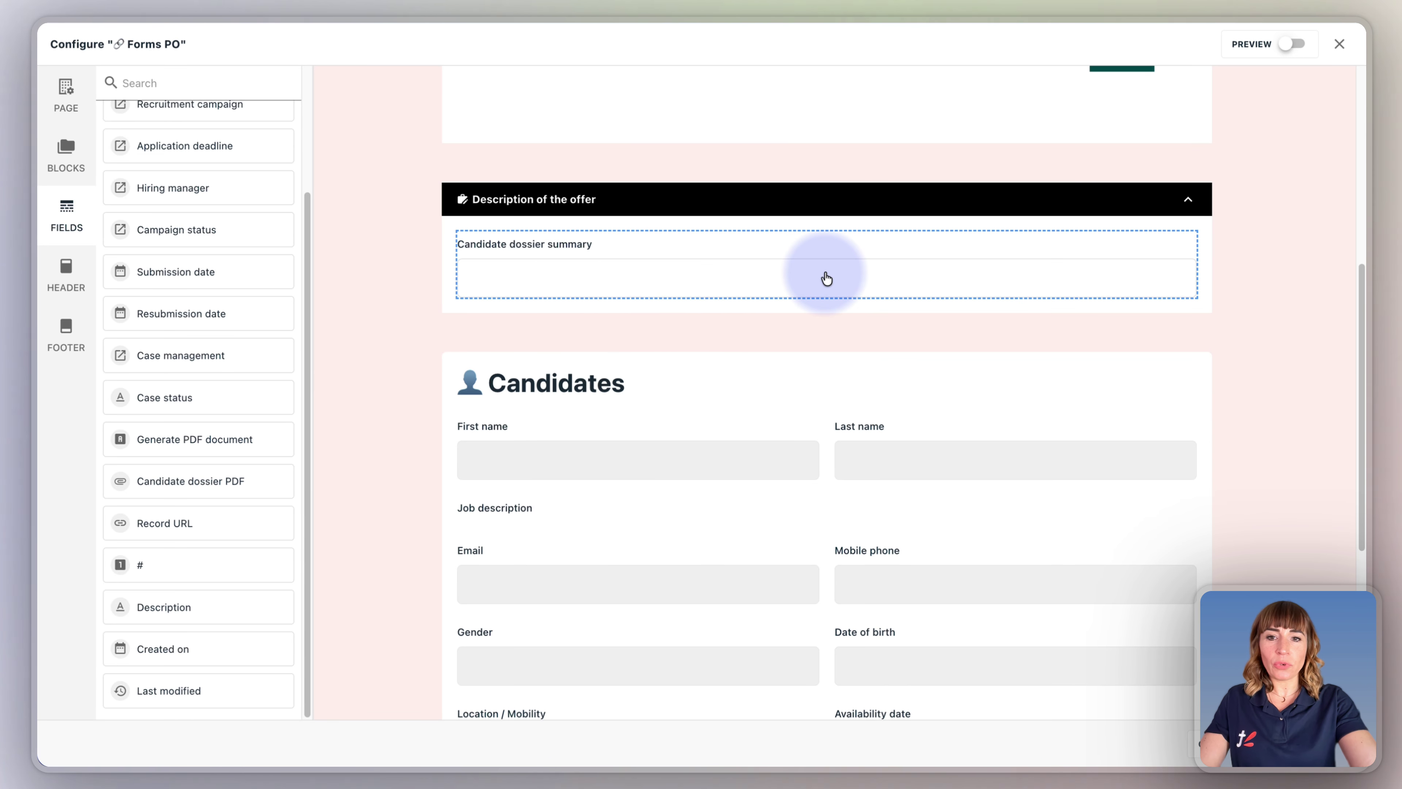
pyautogui.click(823, 276)
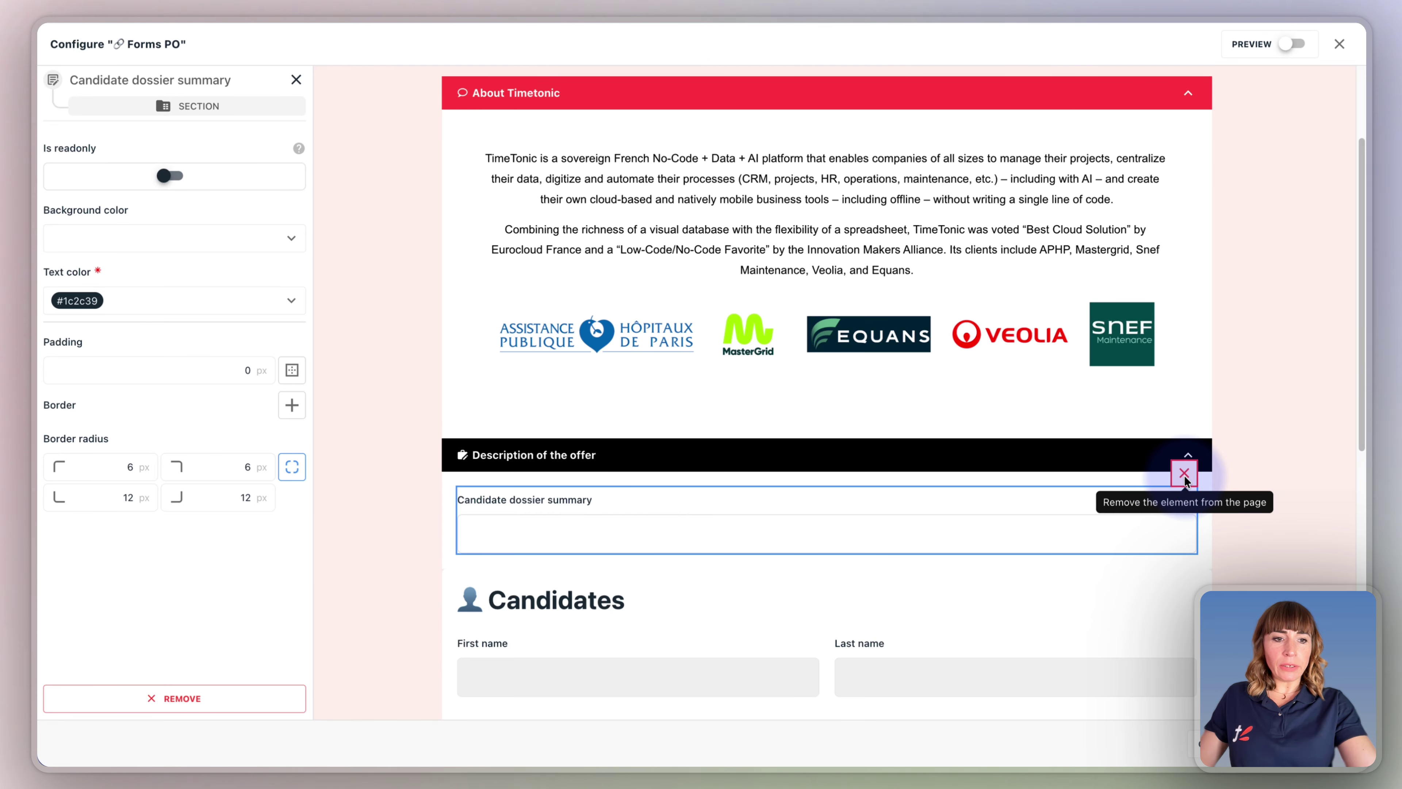
pyautogui.click(1184, 474)
pyautogui.click(859, 437)
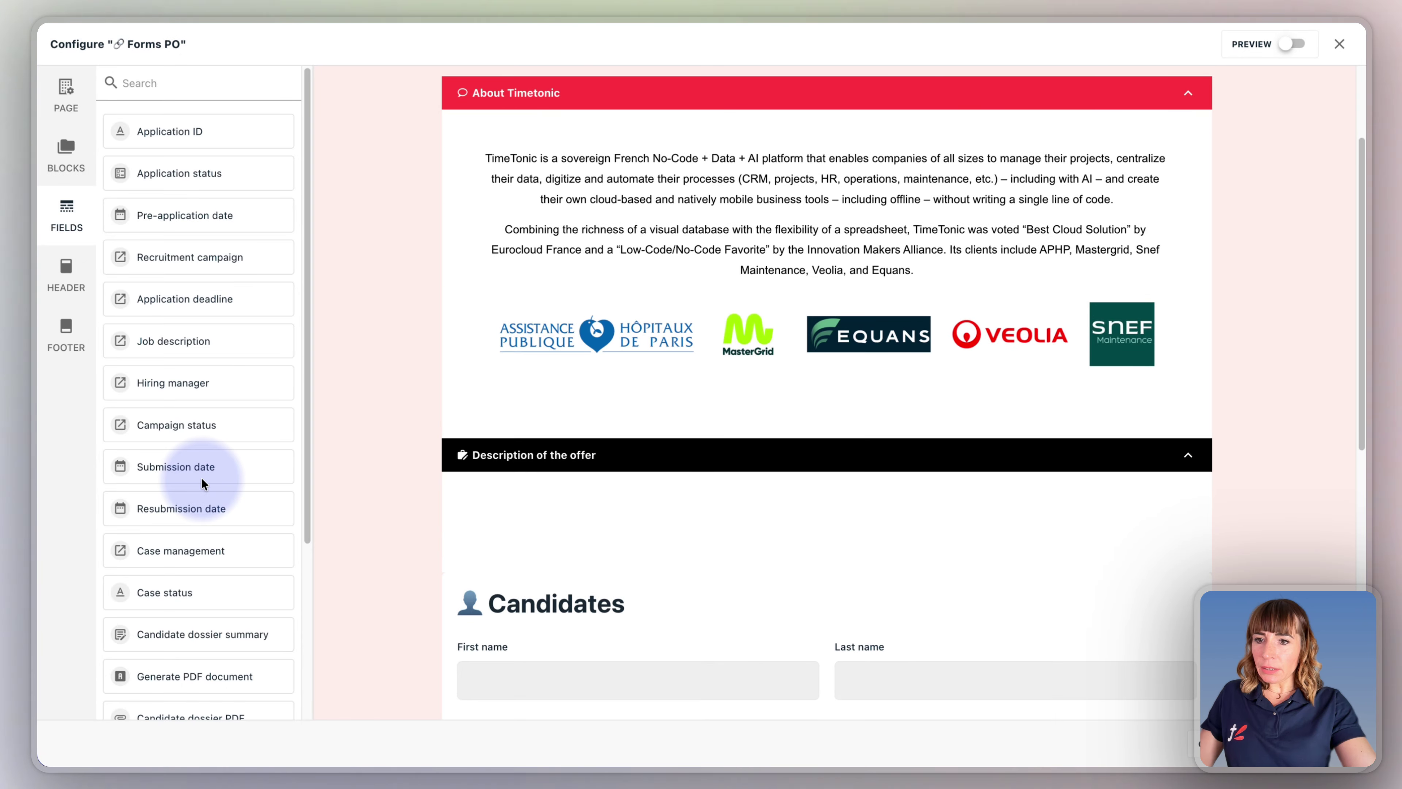
# Add the Job description field to the Description of the offer group
pyautogui.moveTo(183, 345); pyautogui.dragTo(657, 507)
pyautogui.click(764, 479)
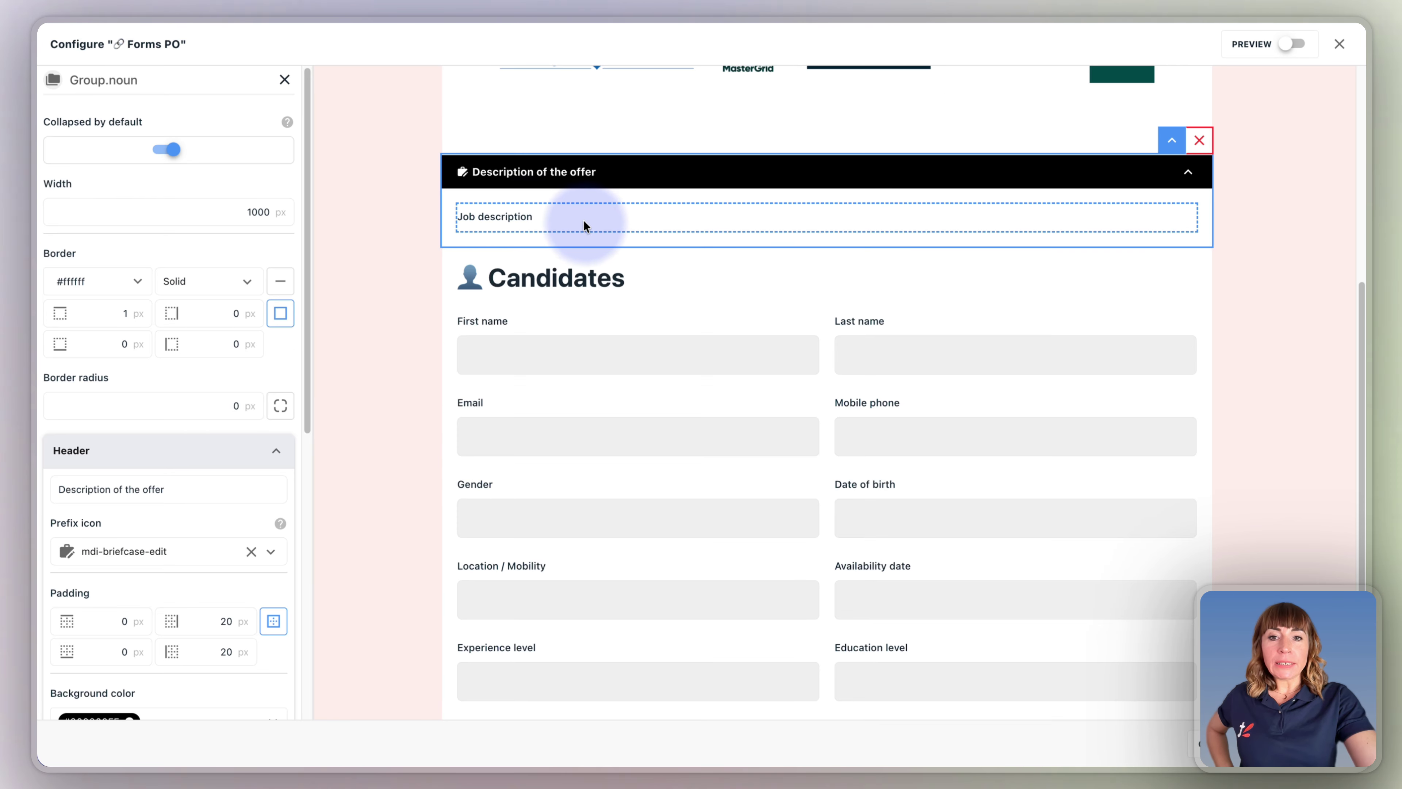
pyautogui.click(575, 218)
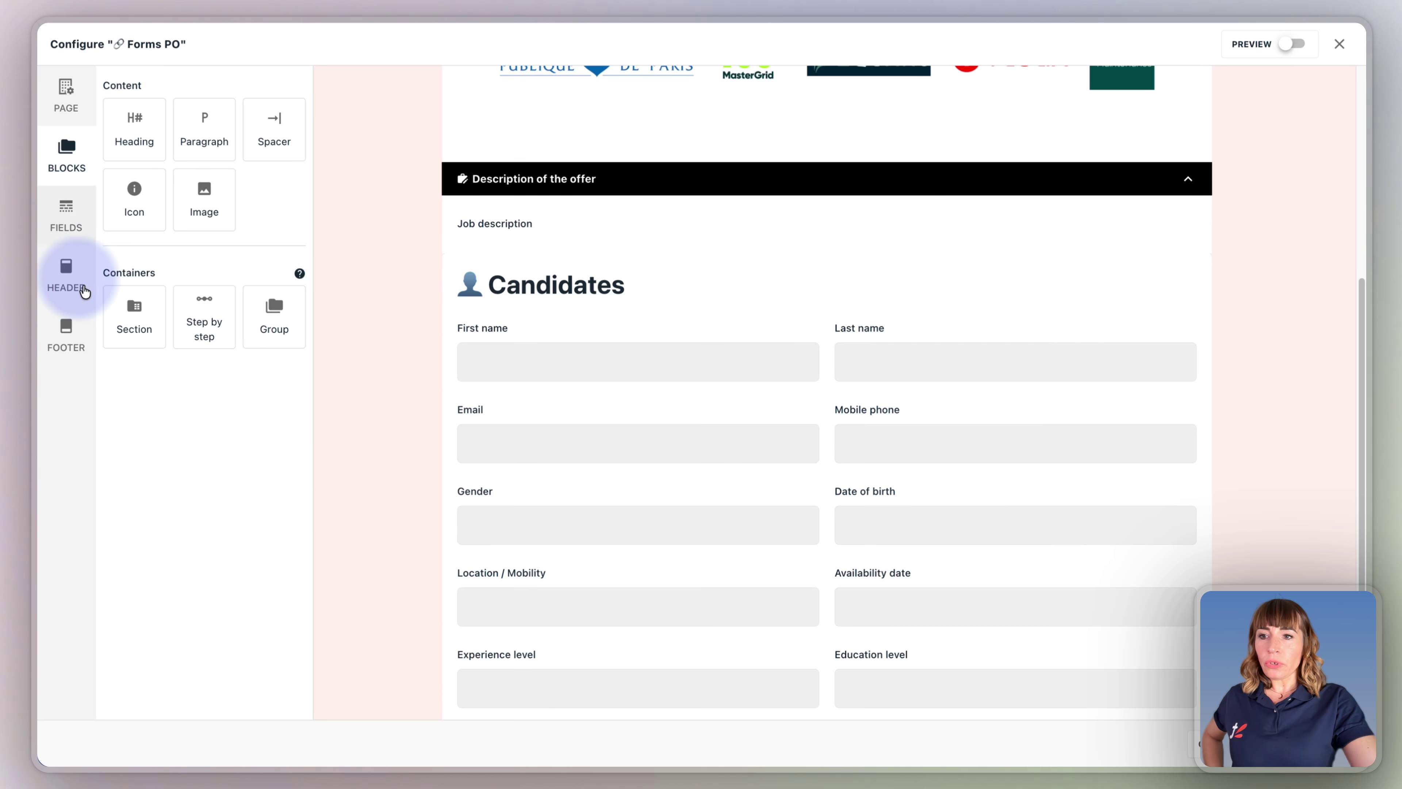
# Add a section below the Description of the offer group, move the Candidates heading into it and make its background fully transparent
pyautogui.click(135, 322)
pyautogui.moveTo(135, 325); pyautogui.dragTo(505, 260)
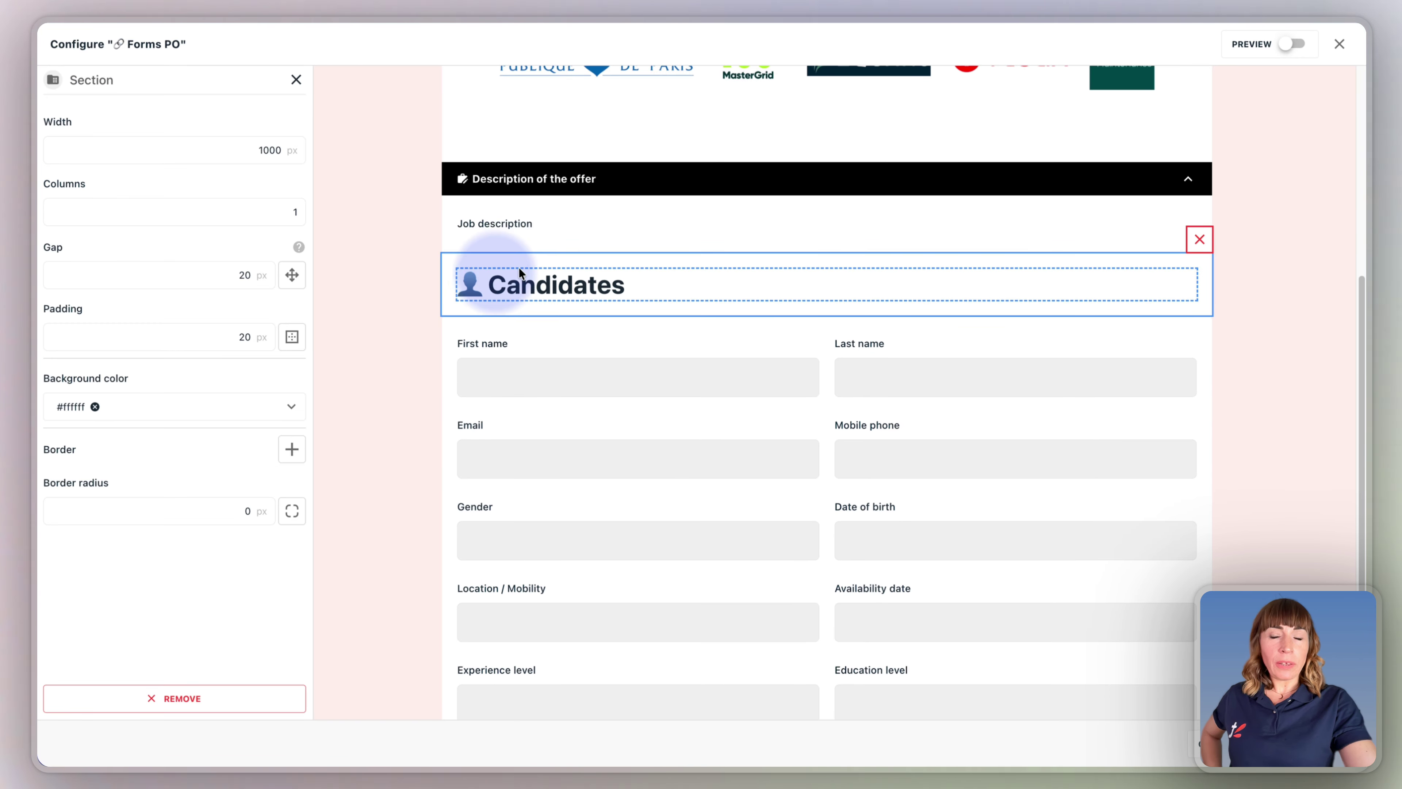
pyautogui.click(209, 410)
pyautogui.moveTo(296, 580); pyautogui.dragTo(54, 579)
# Replace the Candidates heading's emoji with the mdi-account prefix icon and set the heading to Level 1
pyautogui.click(663, 289)
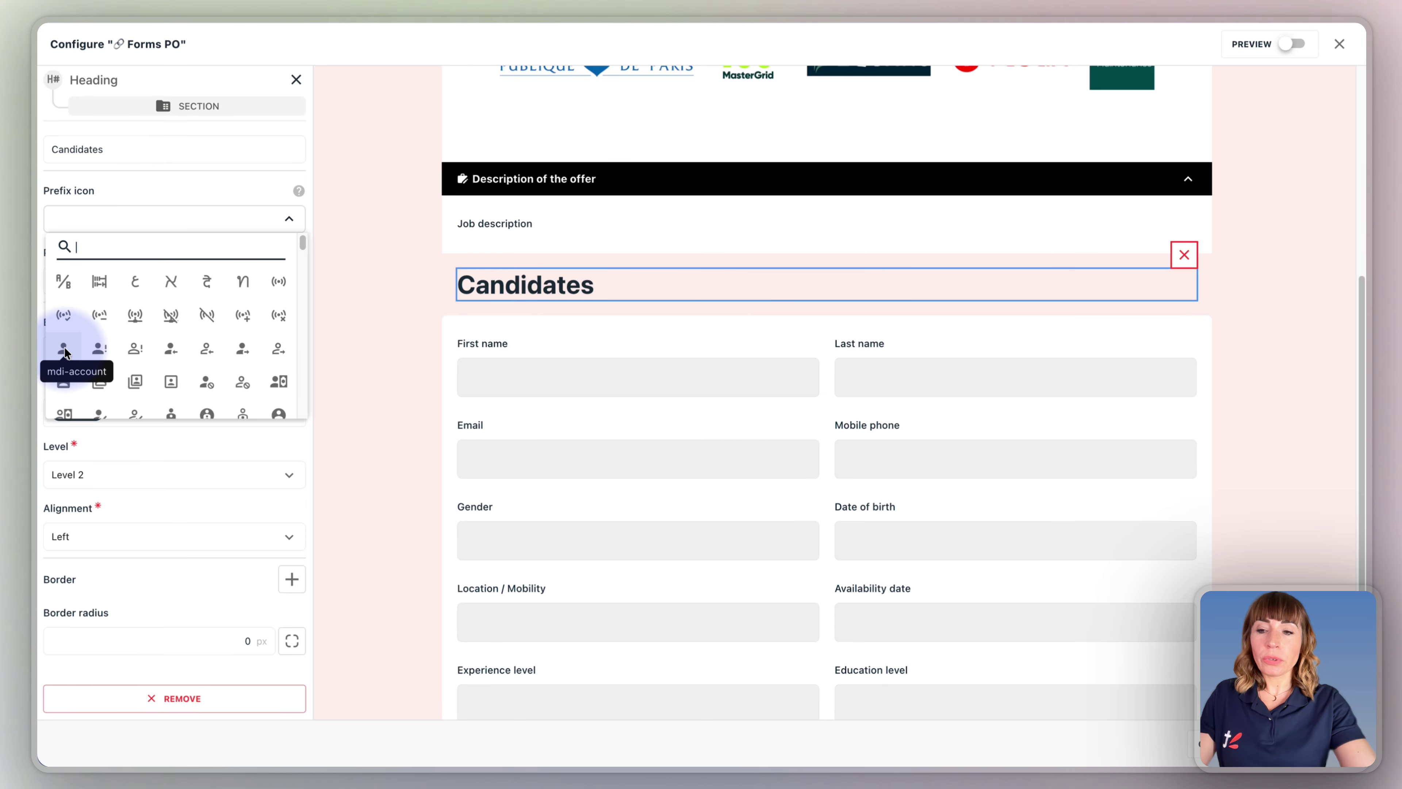
pyautogui.click(63, 348)
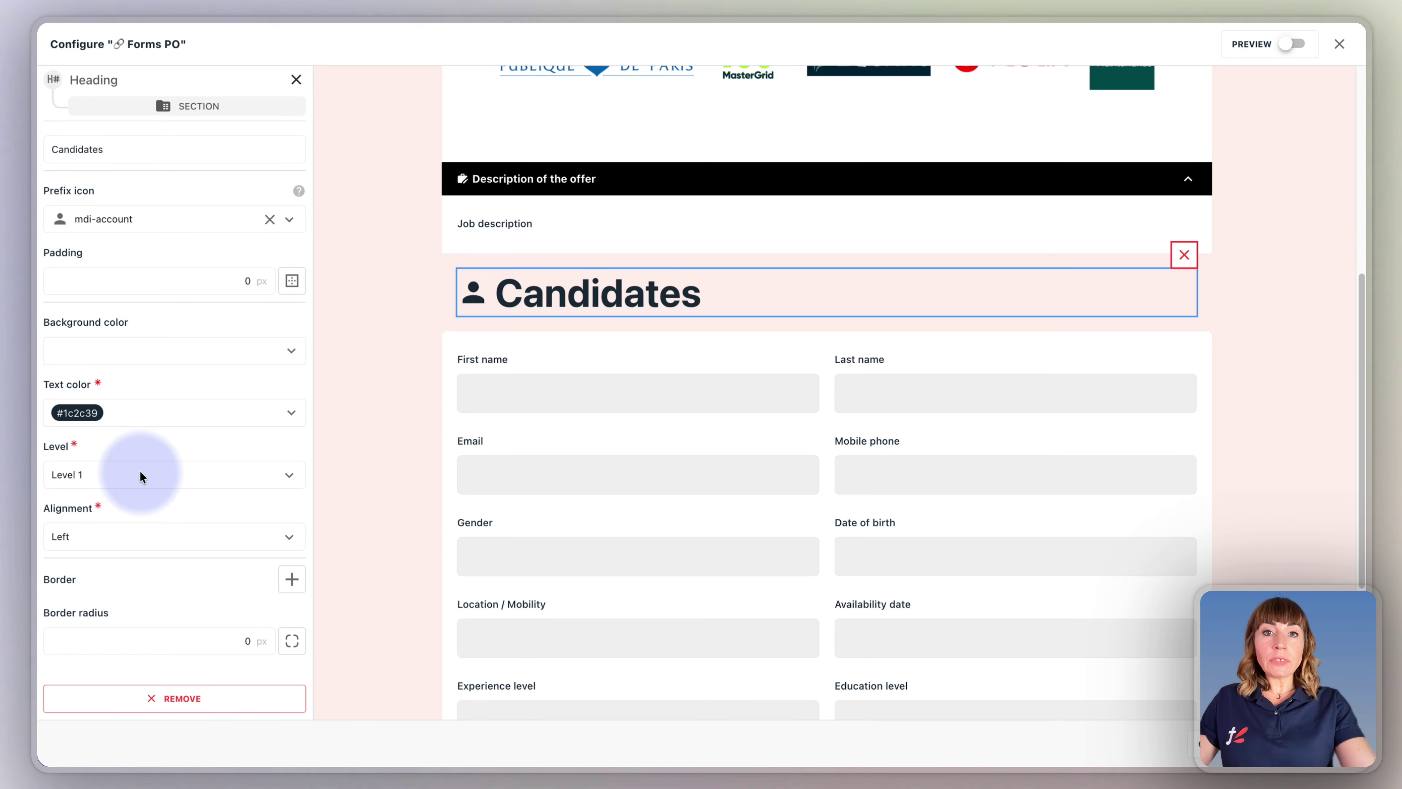
pyautogui.click(139, 475)
pyautogui.click(132, 534)
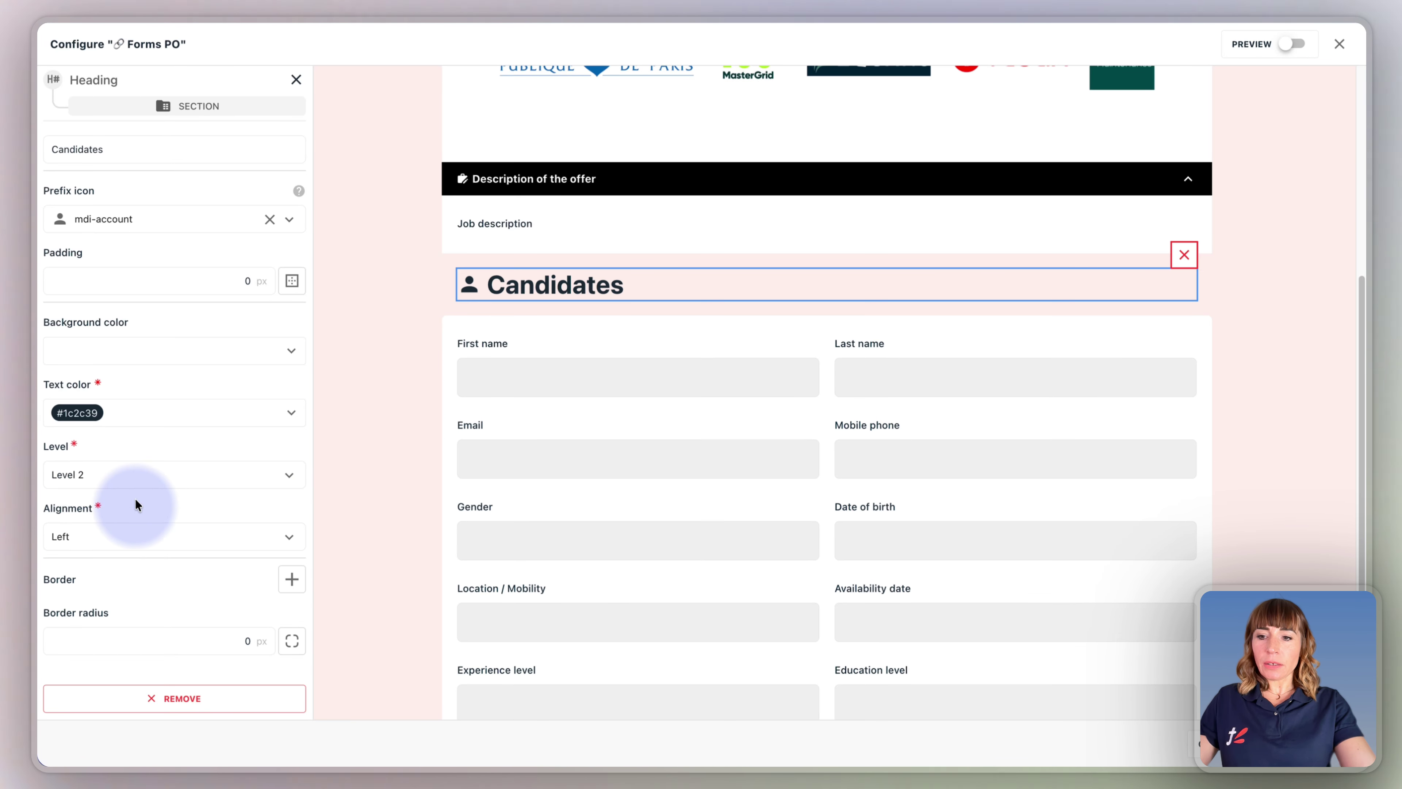
pyautogui.click(135, 482)
pyautogui.click(126, 571)
pyautogui.click(130, 477)
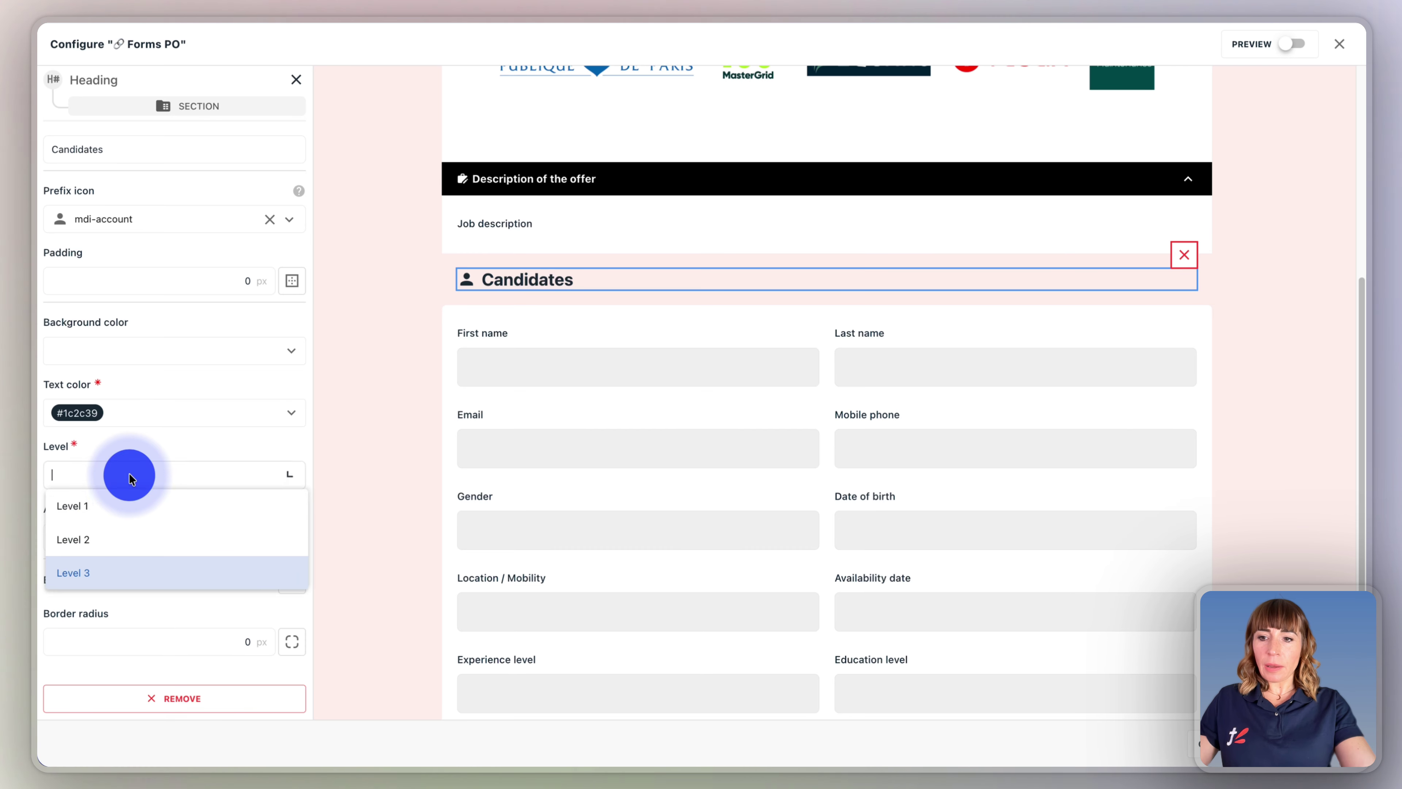
pyautogui.click(152, 506)
pyautogui.click(175, 513)
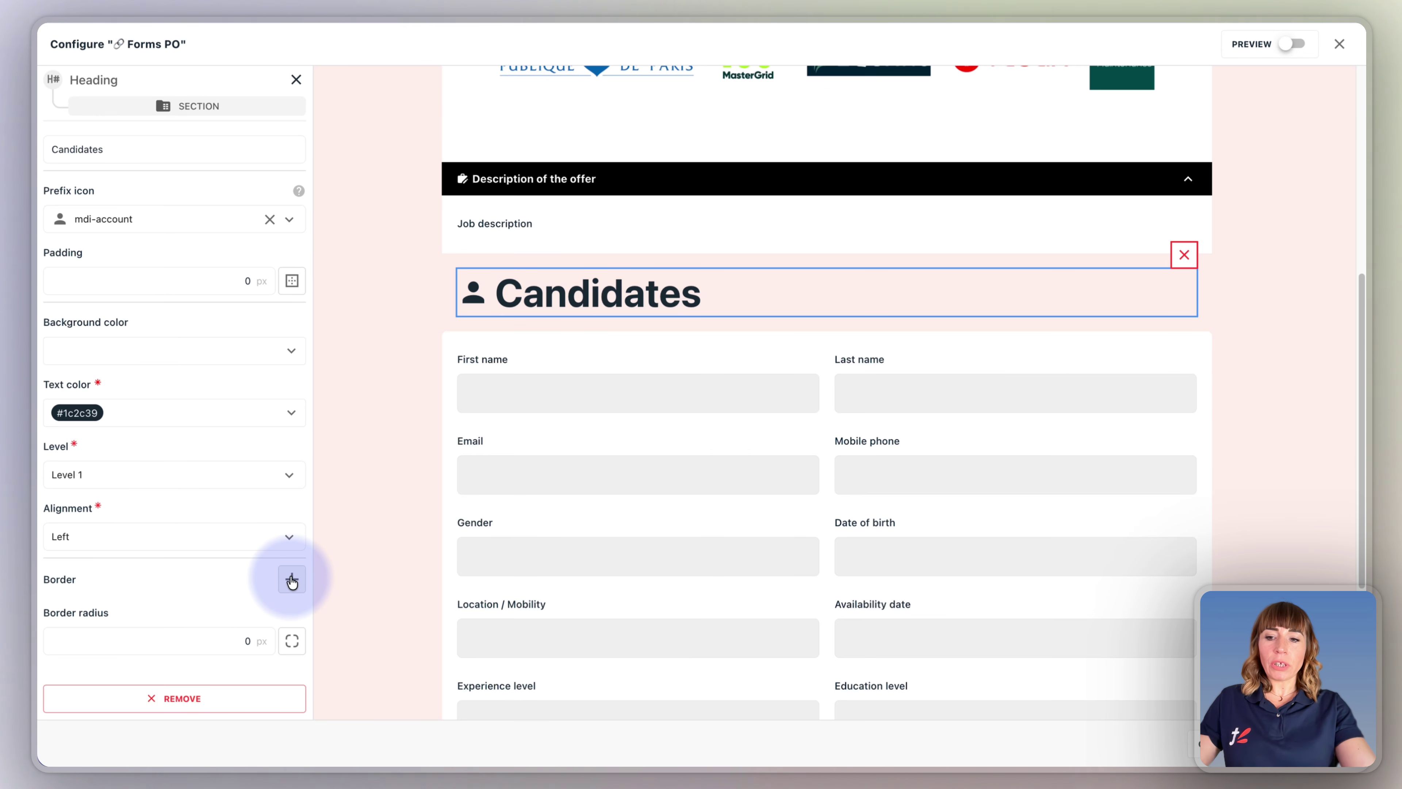
pyautogui.click(151, 634)
pyautogui.click(360, 412)
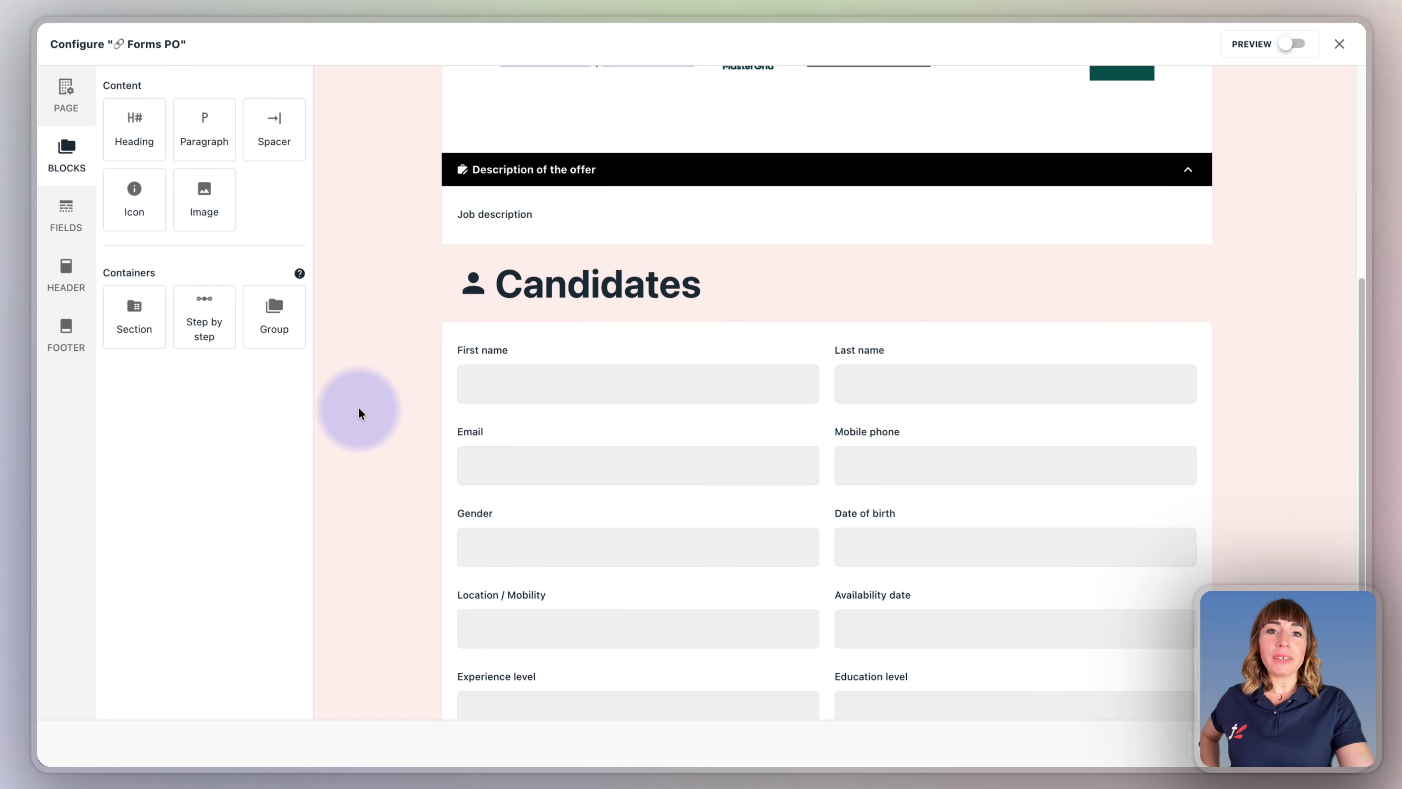
# Add a Step by step container between the Candidates heading and its fields, and name the first step IDENTITY
pyautogui.click(202, 317)
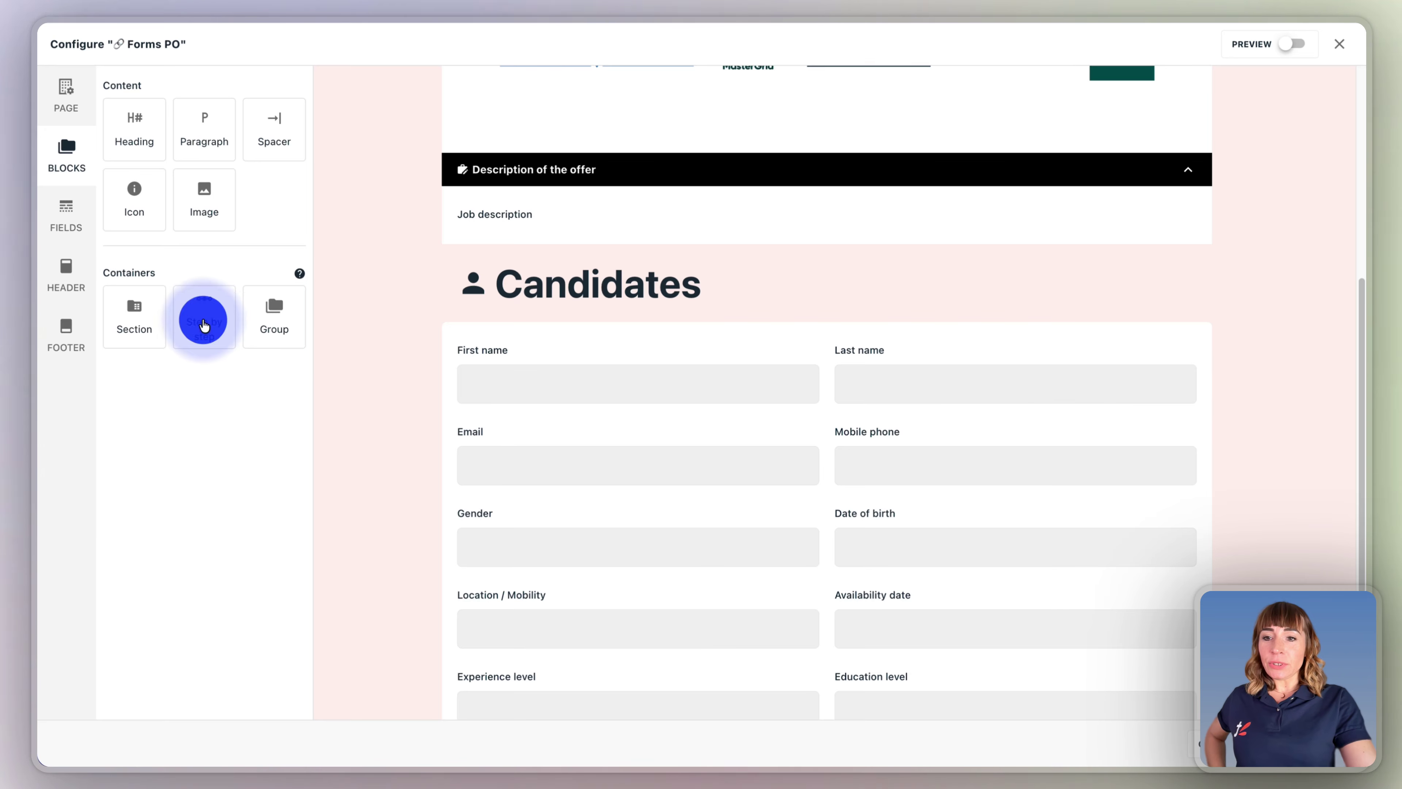
pyautogui.moveTo(202, 319); pyautogui.dragTo(577, 360)
pyautogui.click(478, 366)
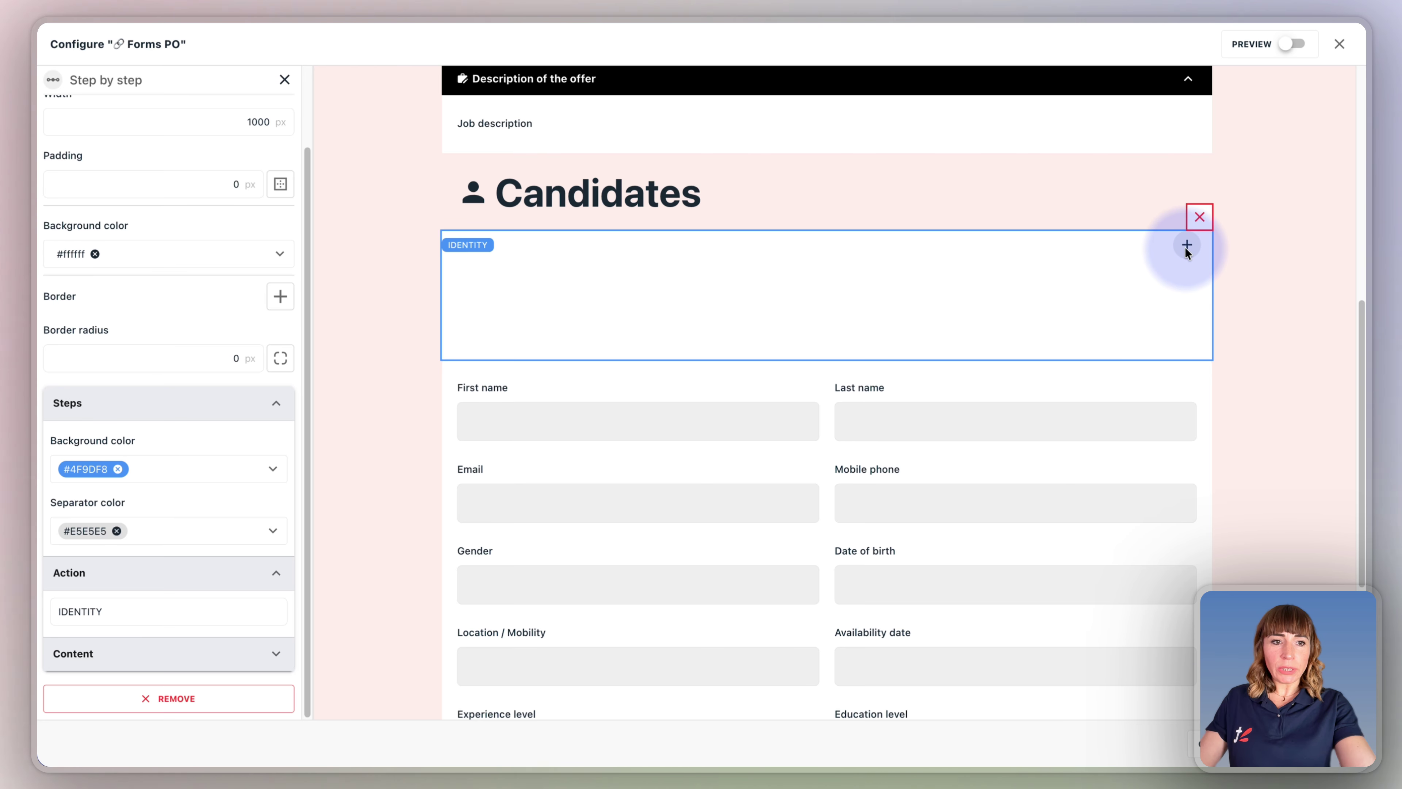
# Add three more steps to the container, named PROFESSIONAL EXPERIENCE, MOTIVATION and ADDITIONAL INFORMATION
pyautogui.click(1186, 247)
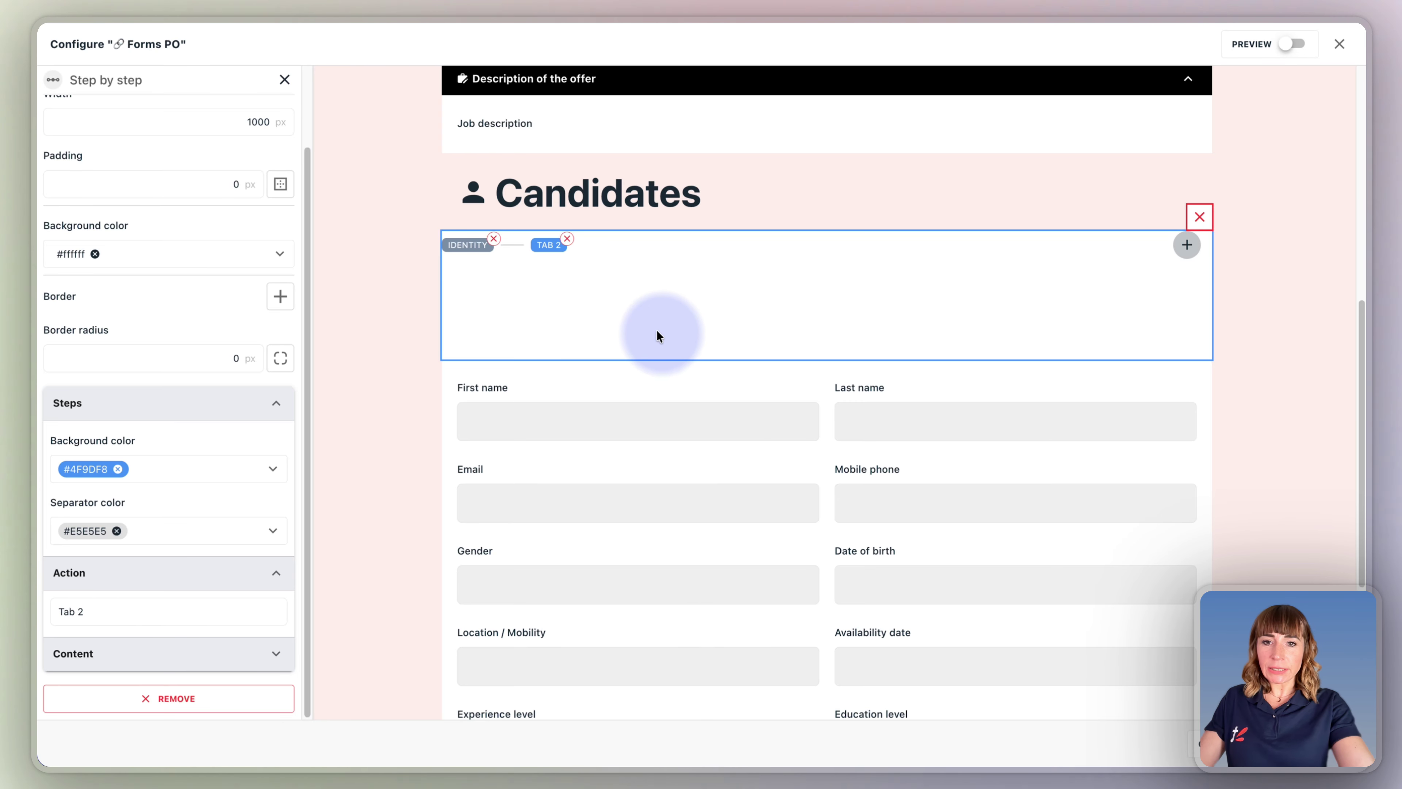
pyautogui.doubleClick(1187, 245)
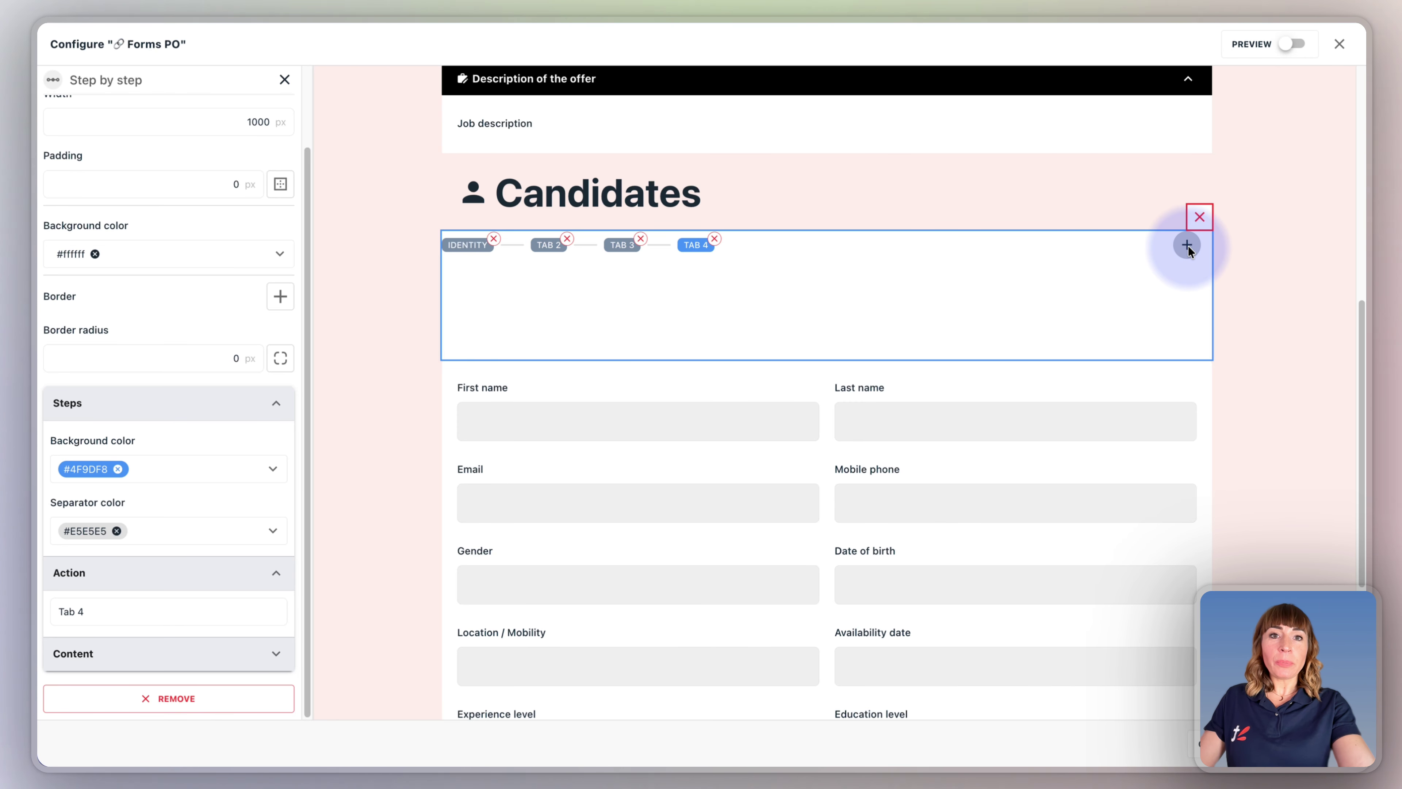
pyautogui.click(550, 246)
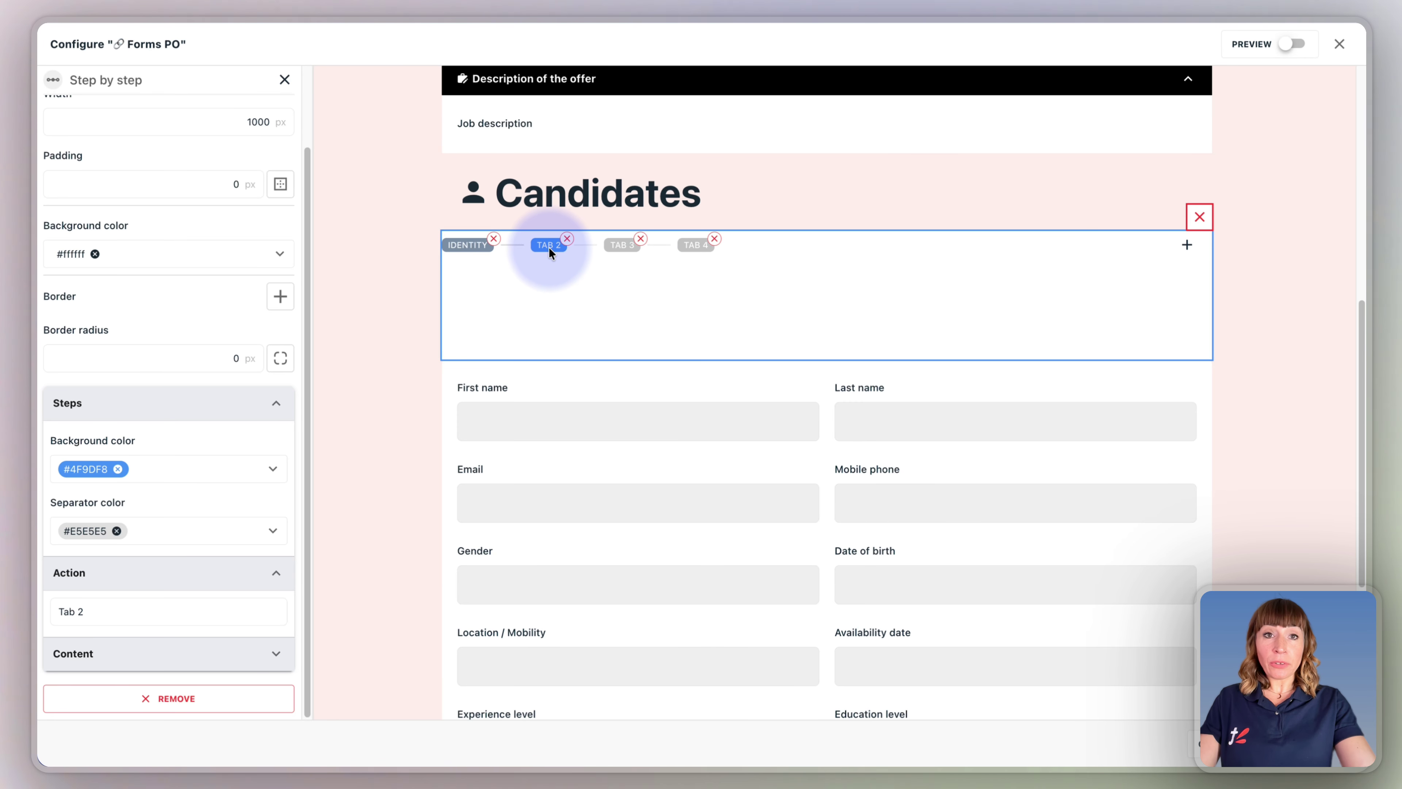
pyautogui.click(550, 247)
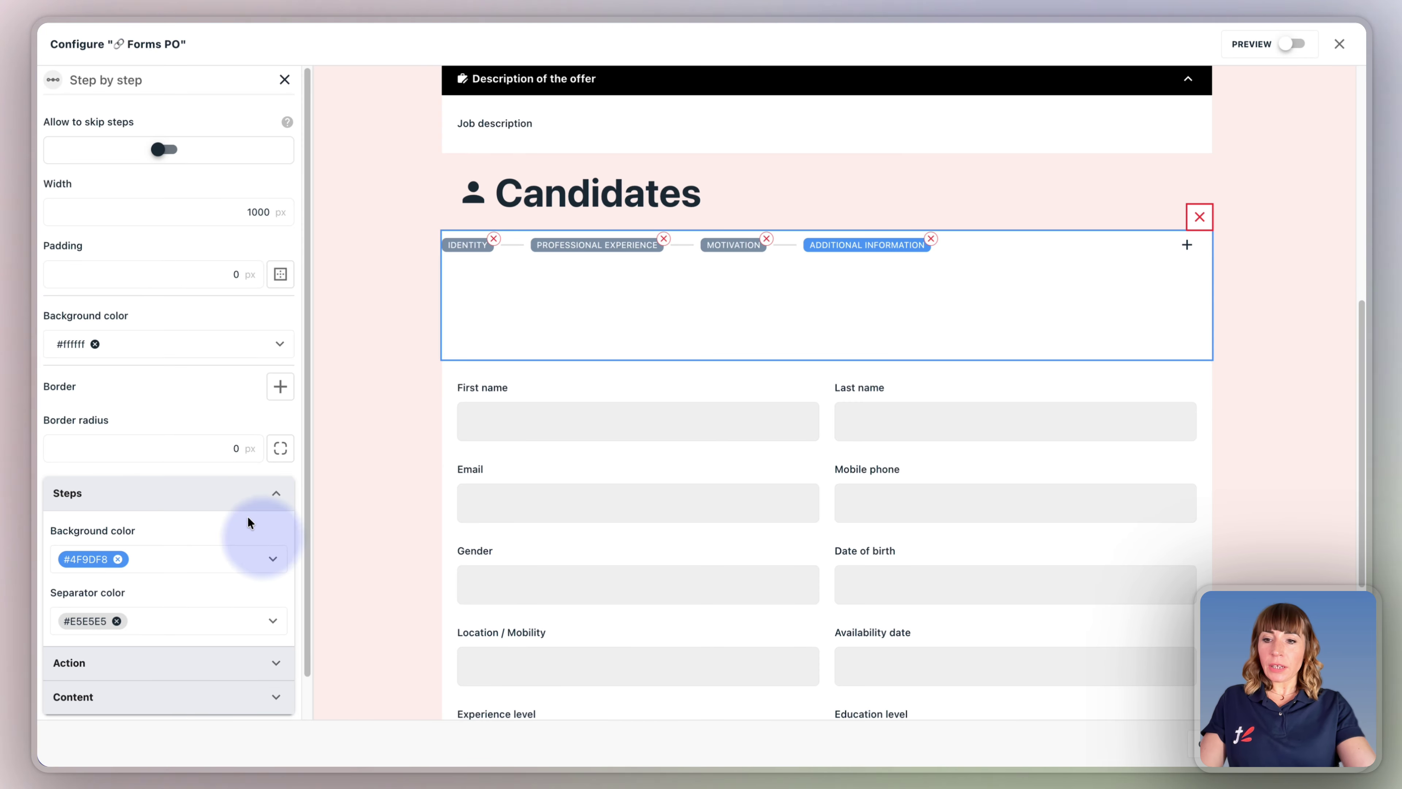
# Set the background color of the container's steps to red #E51C23FF
pyautogui.click(172, 562)
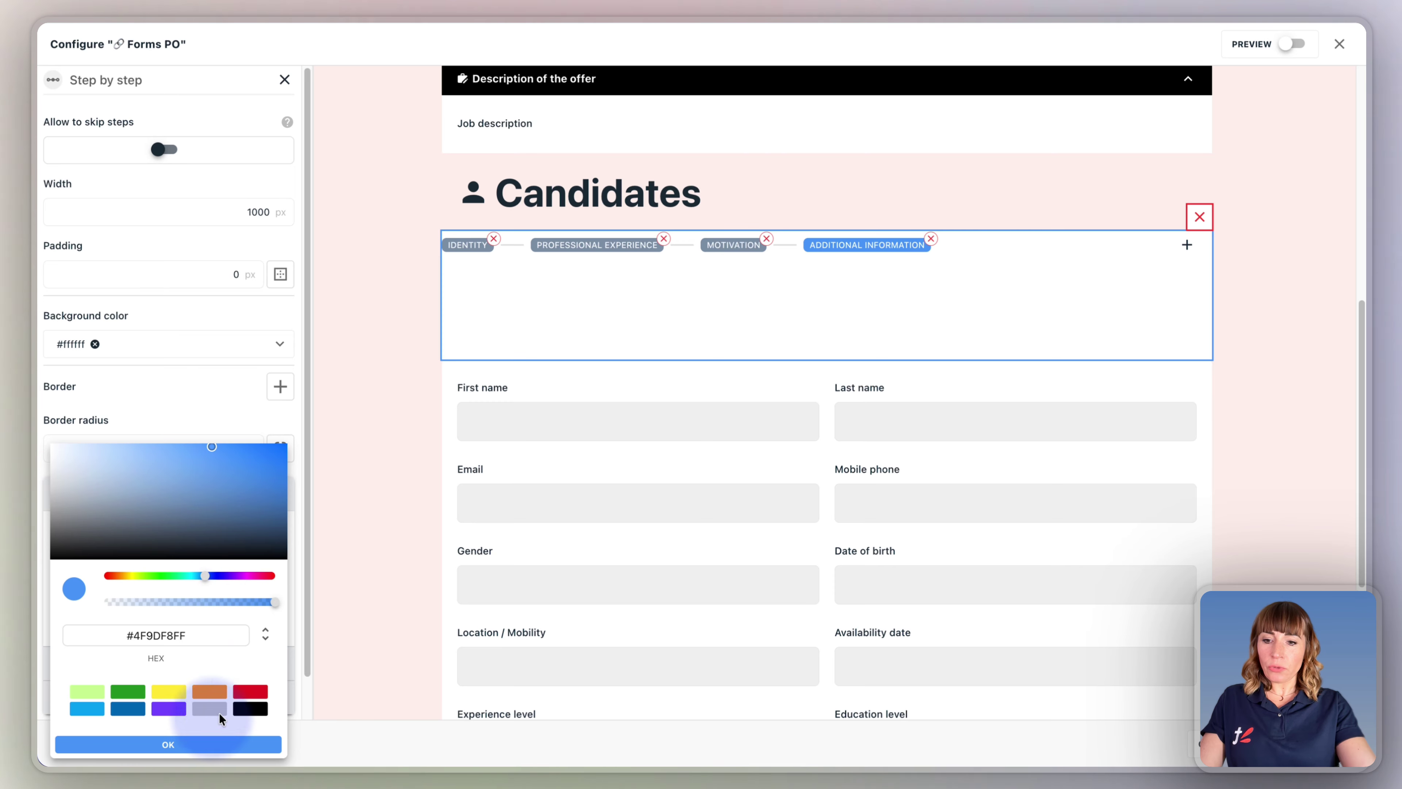
pyautogui.click(251, 692)
pyautogui.click(227, 744)
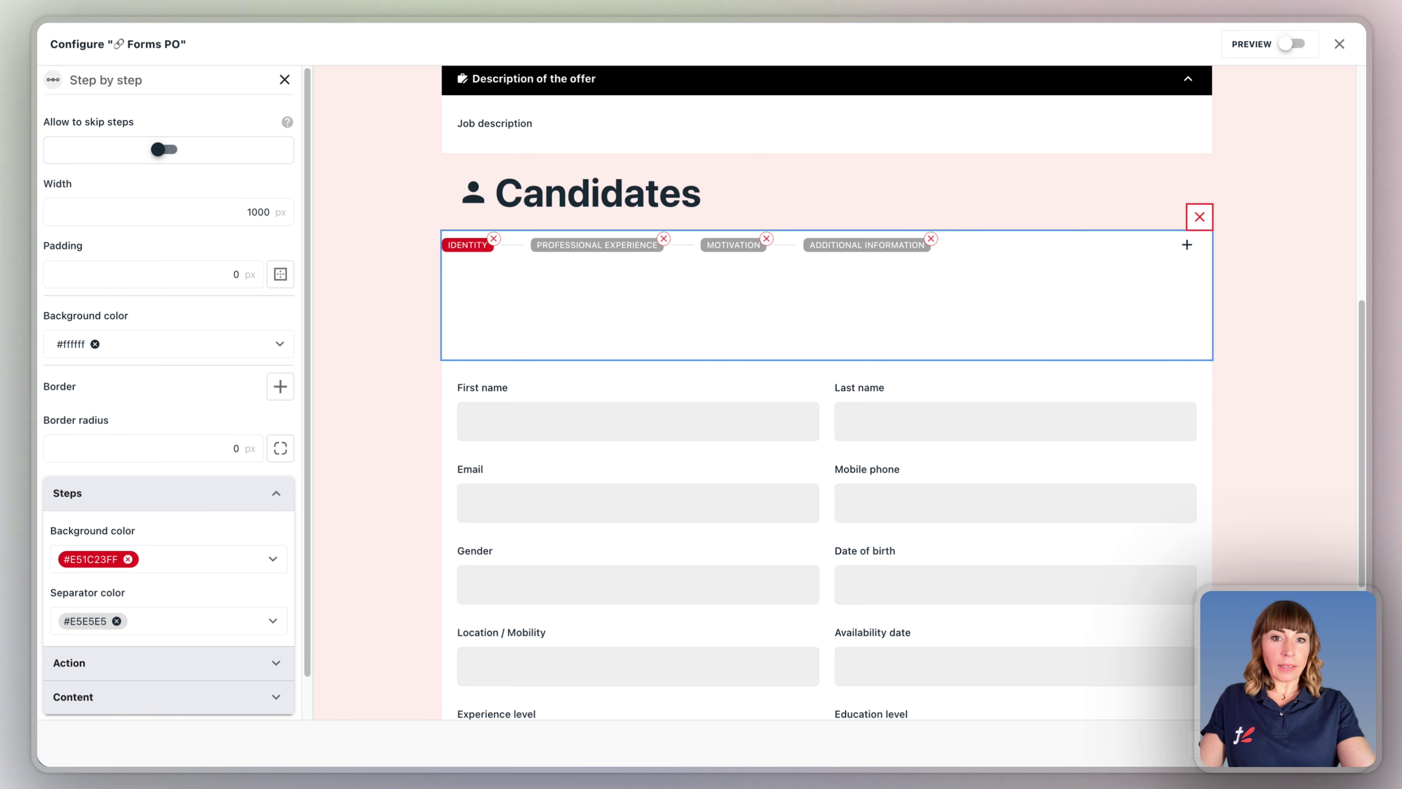
pyautogui.click(663, 240)
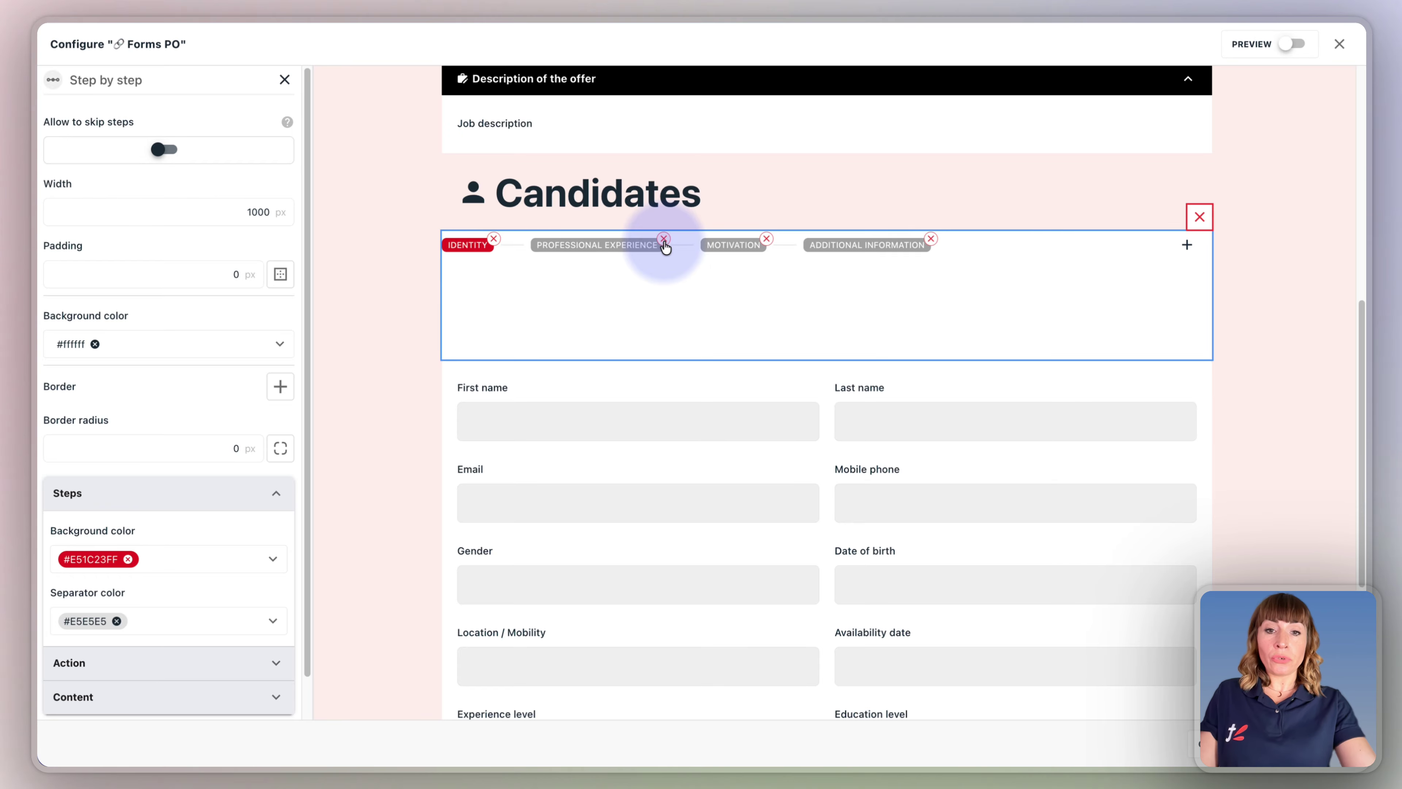
pyautogui.click(663, 240)
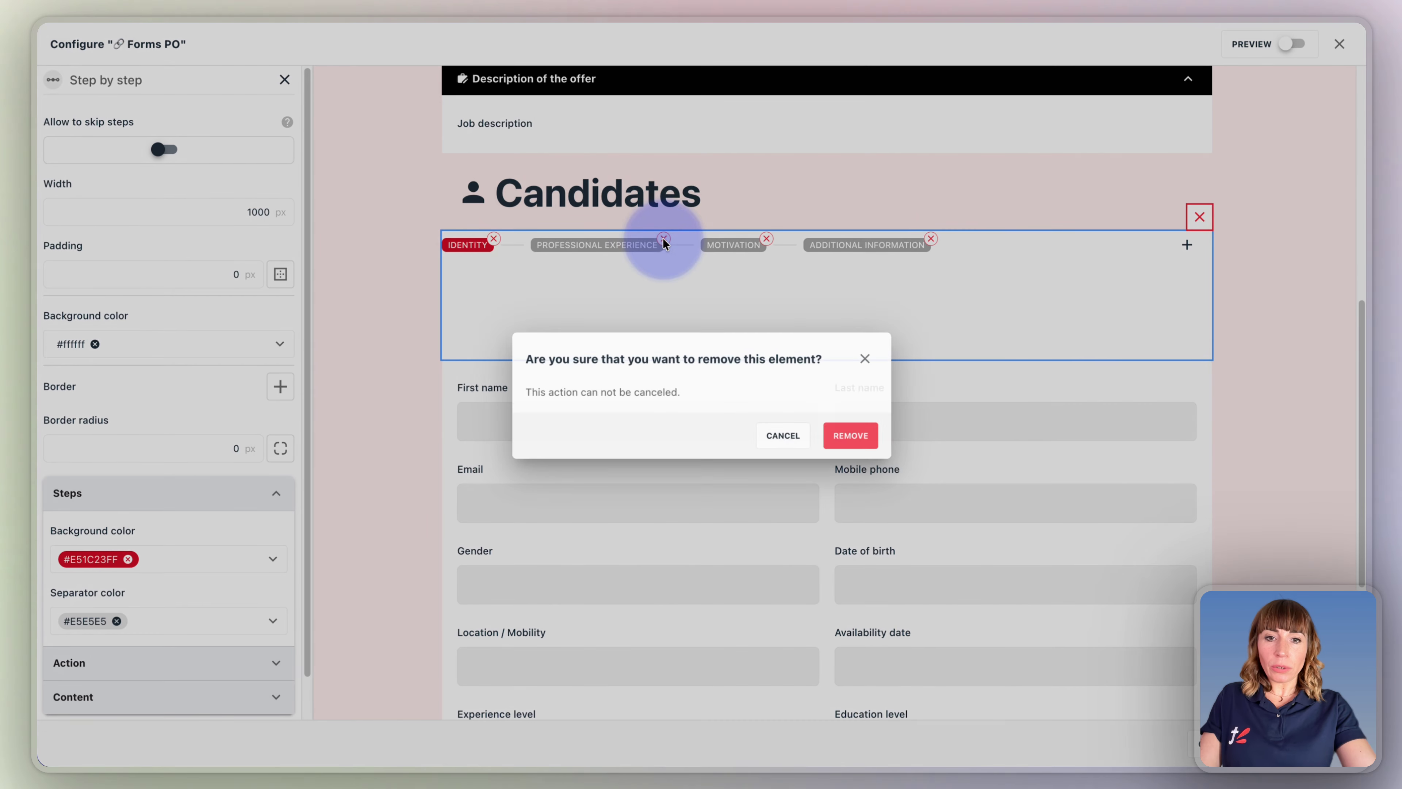
pyautogui.click(786, 440)
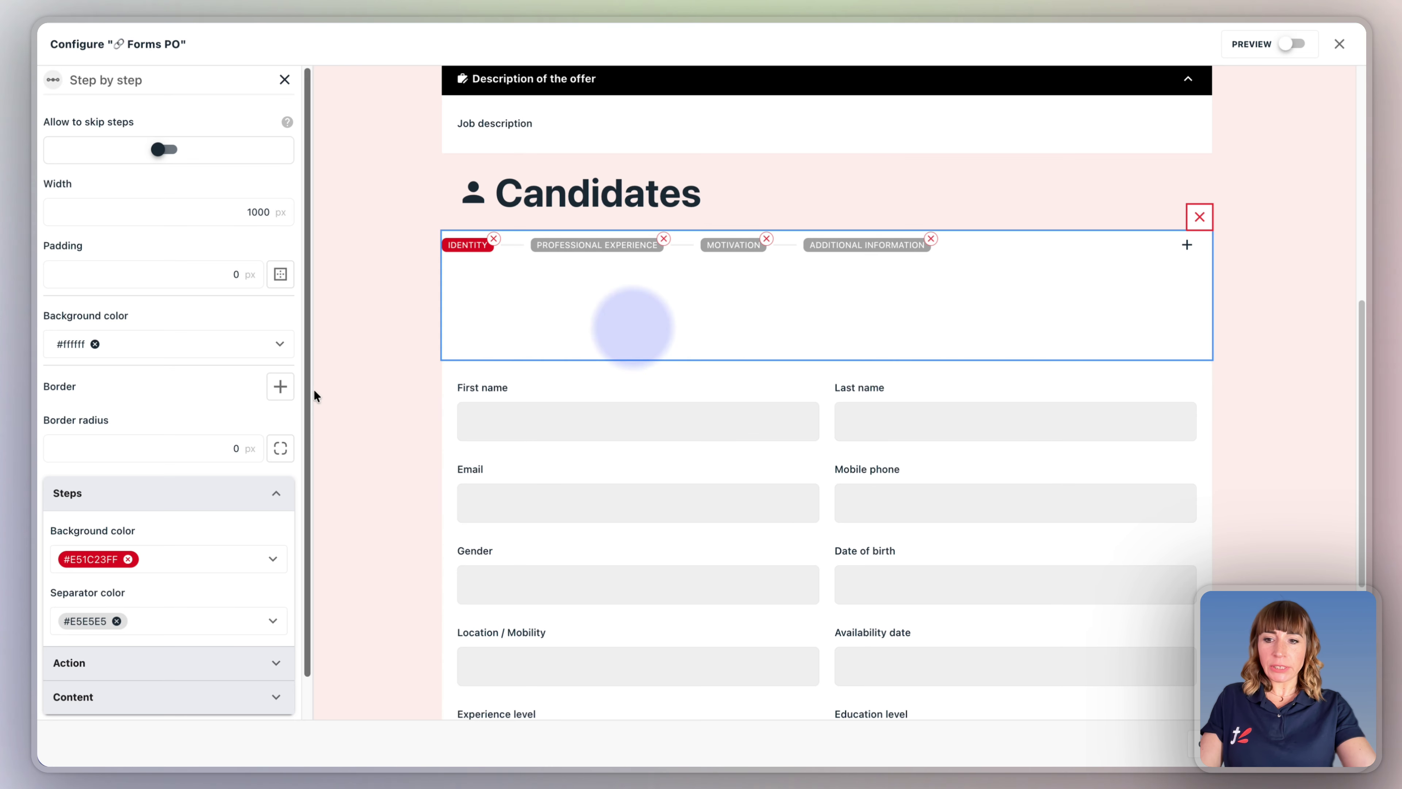
# Set the Step by step container's padding to 20 px and the IDENTITY step's content to 2 columns
pyautogui.click(181, 445)
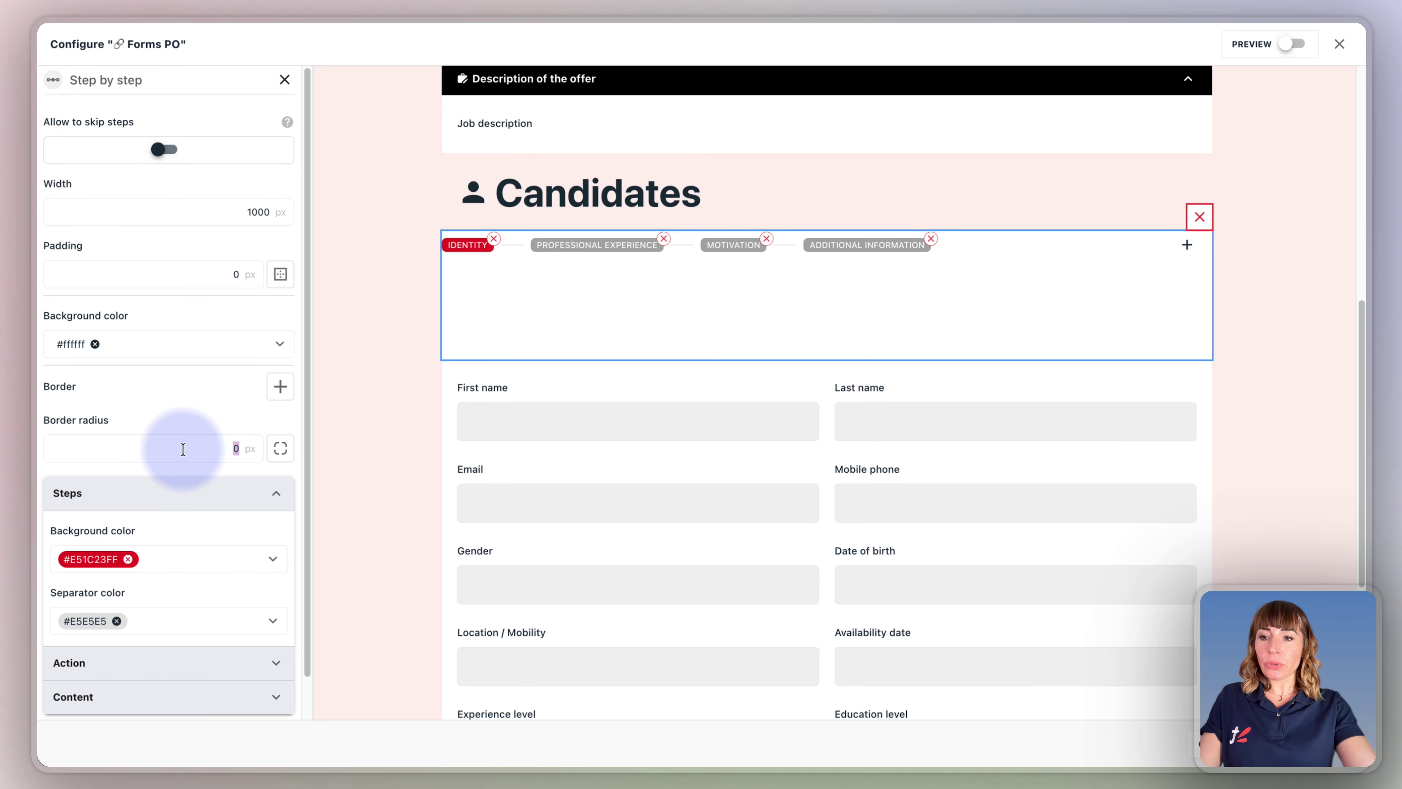
pyautogui.click(187, 316)
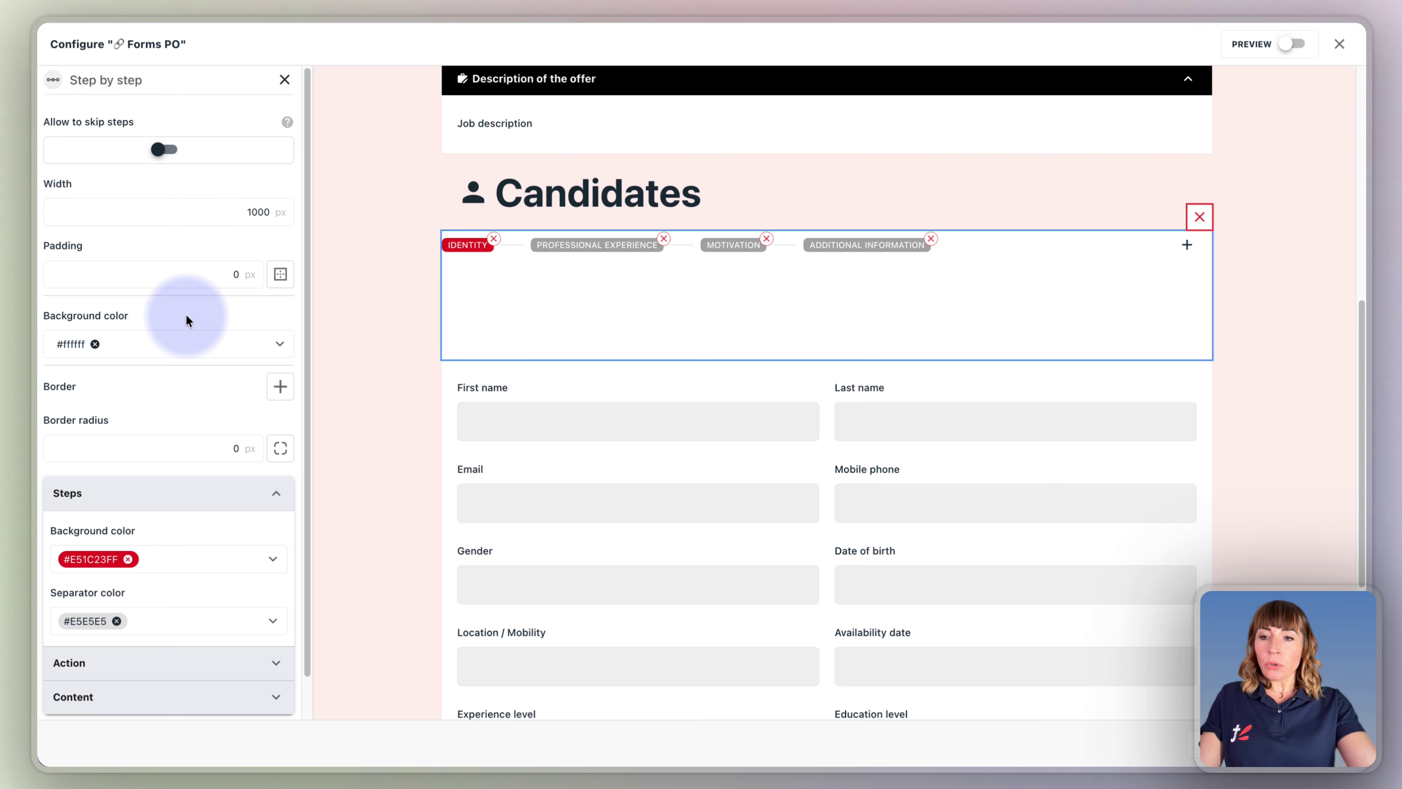
pyautogui.click(217, 274)
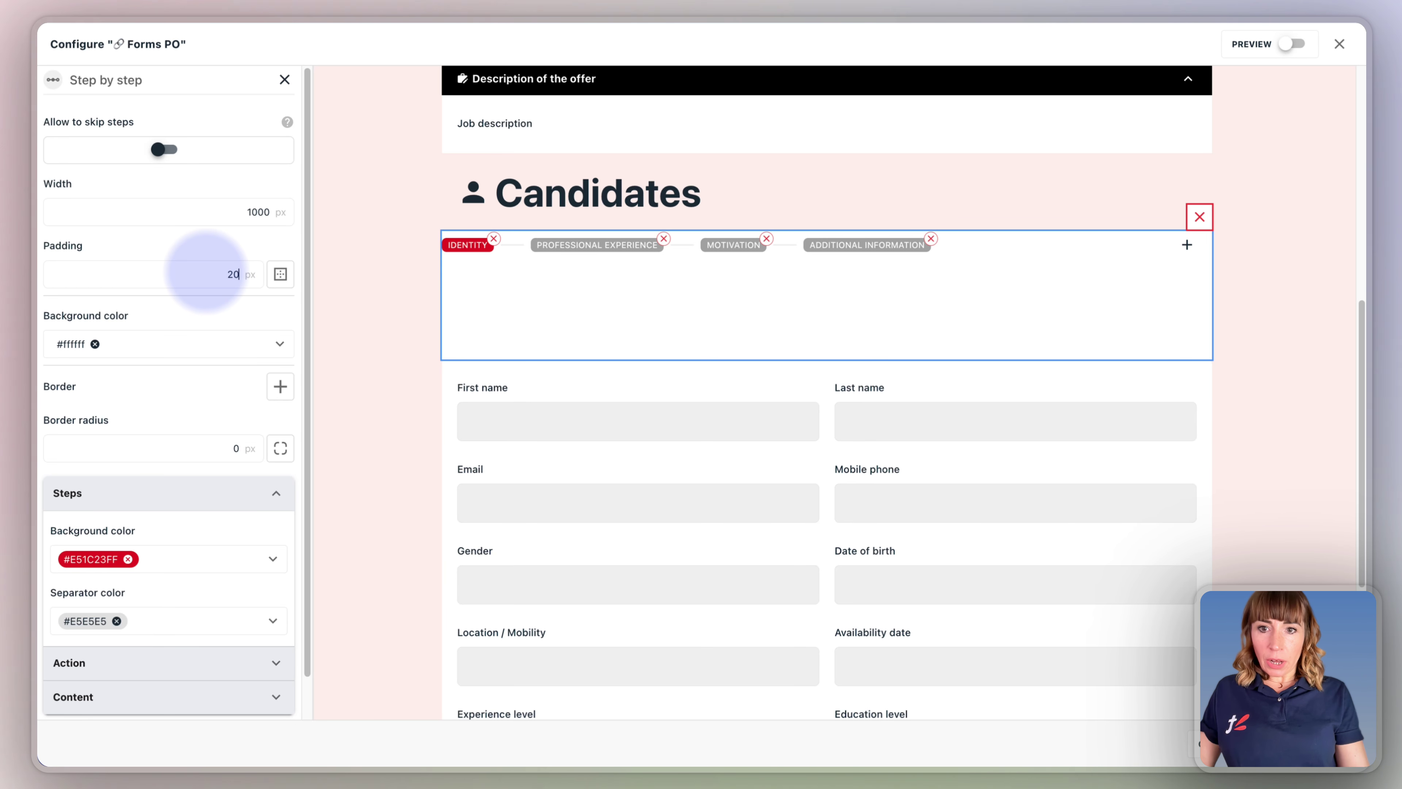
pyautogui.write('20')
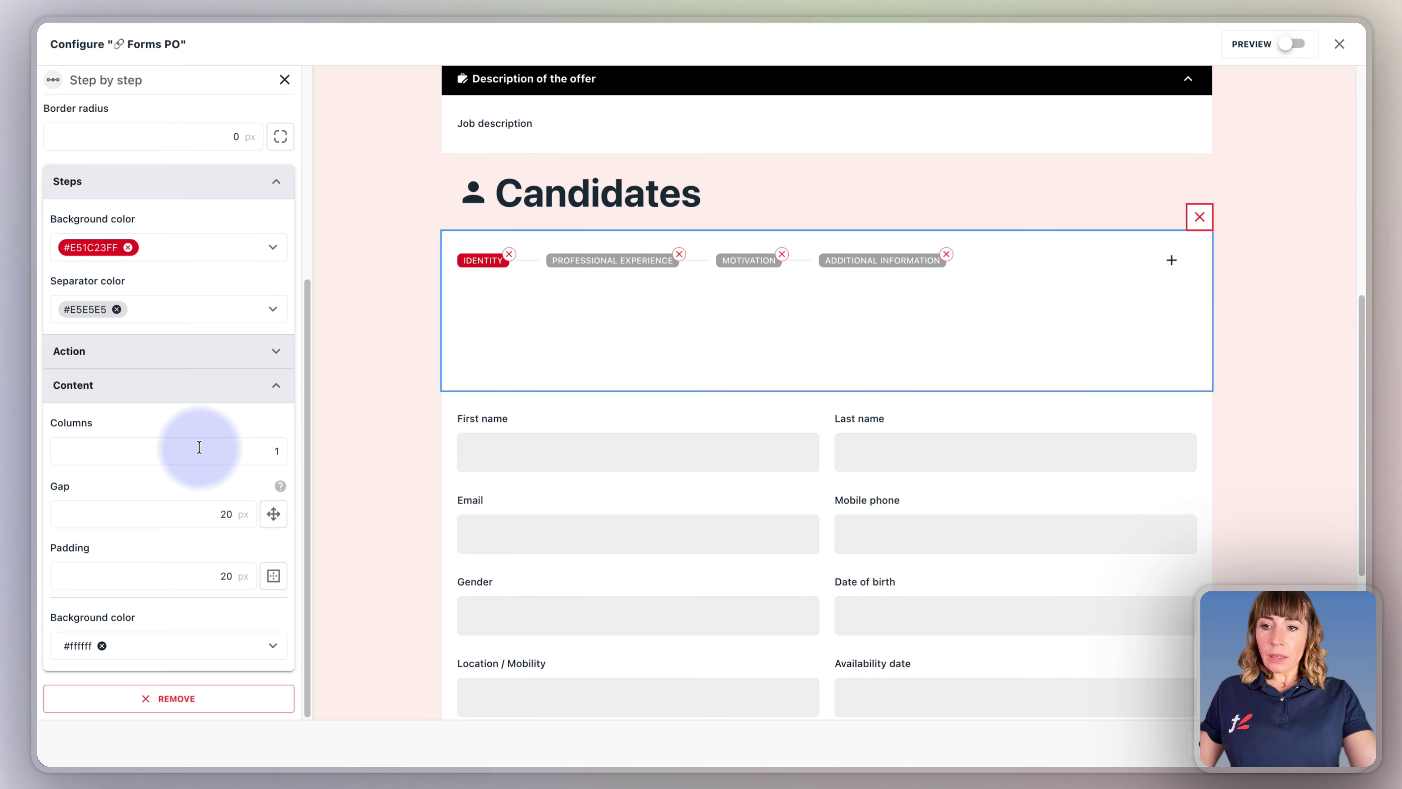
pyautogui.click(202, 459)
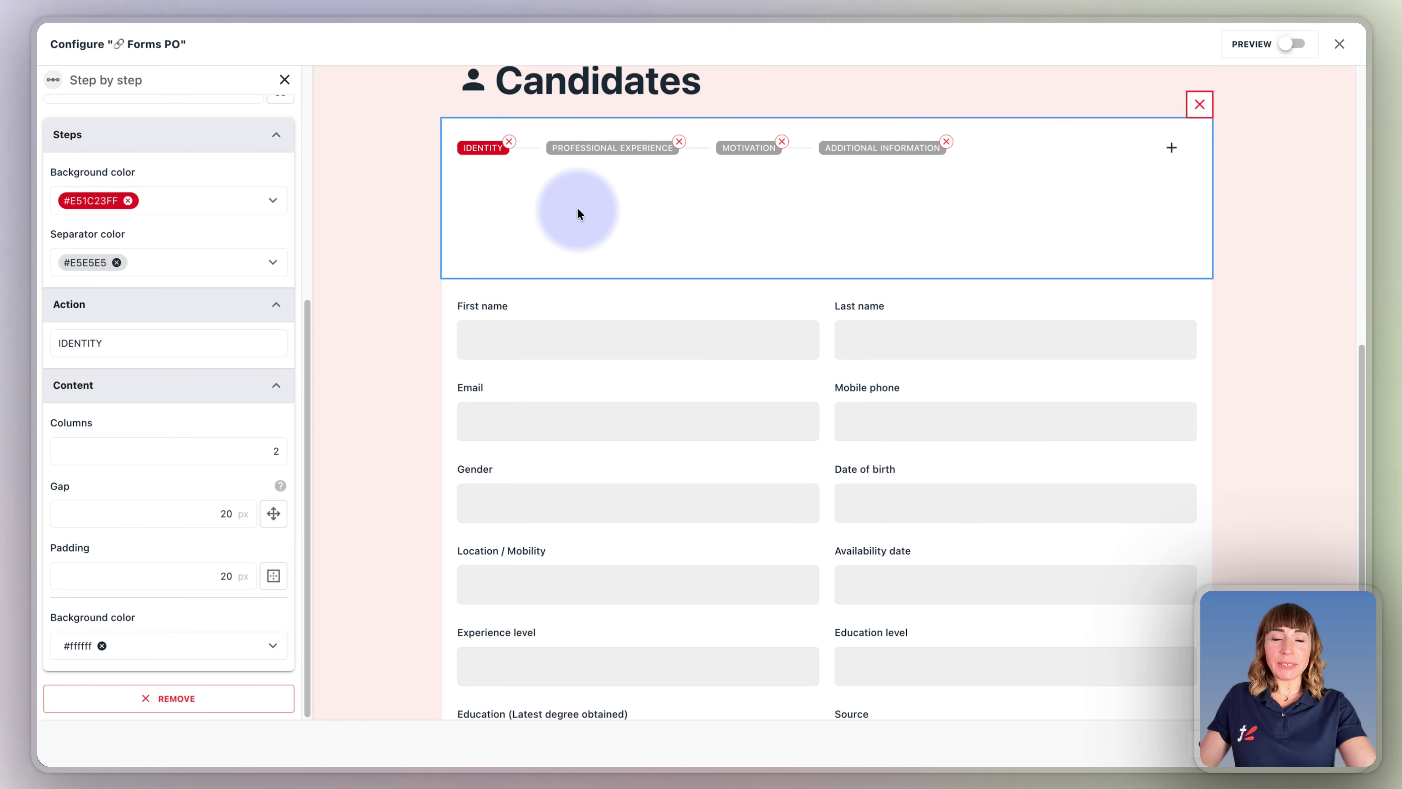
# Move the Last name, First name, Email, Mobile phone, Gender and Date of birth fields into the IDENTITY step in two columns
pyautogui.moveTo(566, 307); pyautogui.dragTo(535, 194)
pyautogui.moveTo(589, 310); pyautogui.dragTo(961, 194)
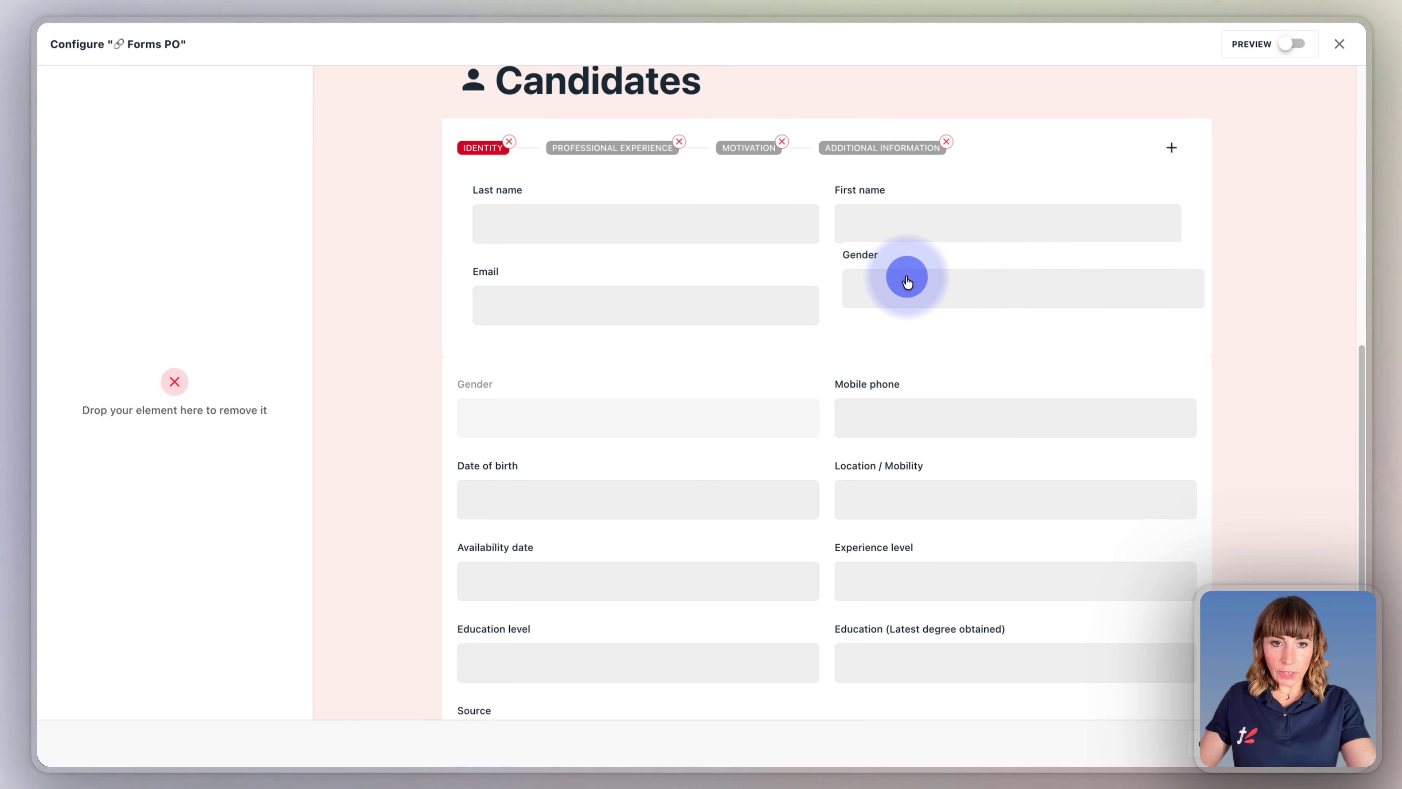
pyautogui.moveTo(907, 279); pyautogui.dragTo(888, 289)
pyautogui.click(648, 406)
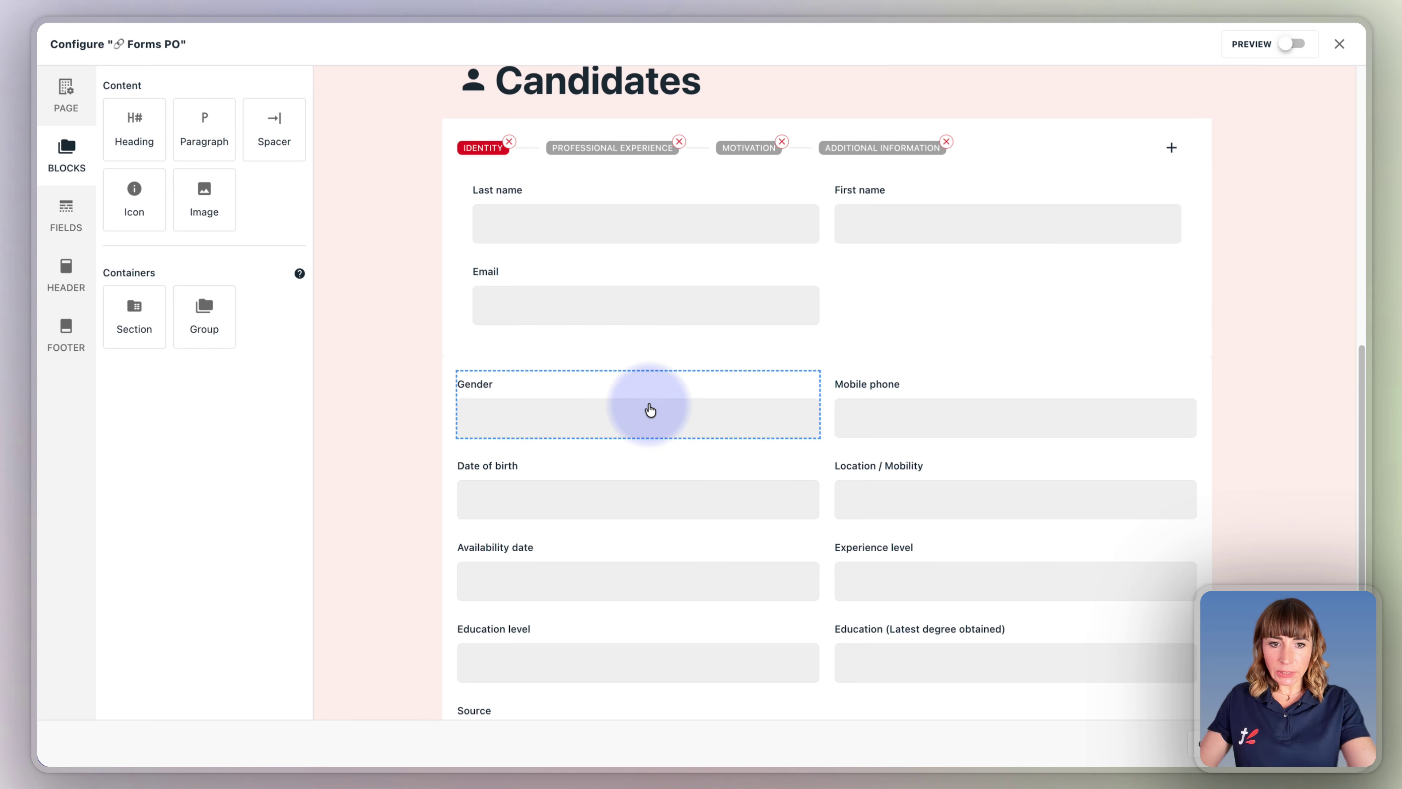
pyautogui.scroll(-3, 641, 403)
pyautogui.scroll(2, 652, 270)
pyautogui.moveTo(548, 354); pyautogui.dragTo(913, 238)
pyautogui.moveTo(528, 458); pyautogui.dragTo(902, 360)
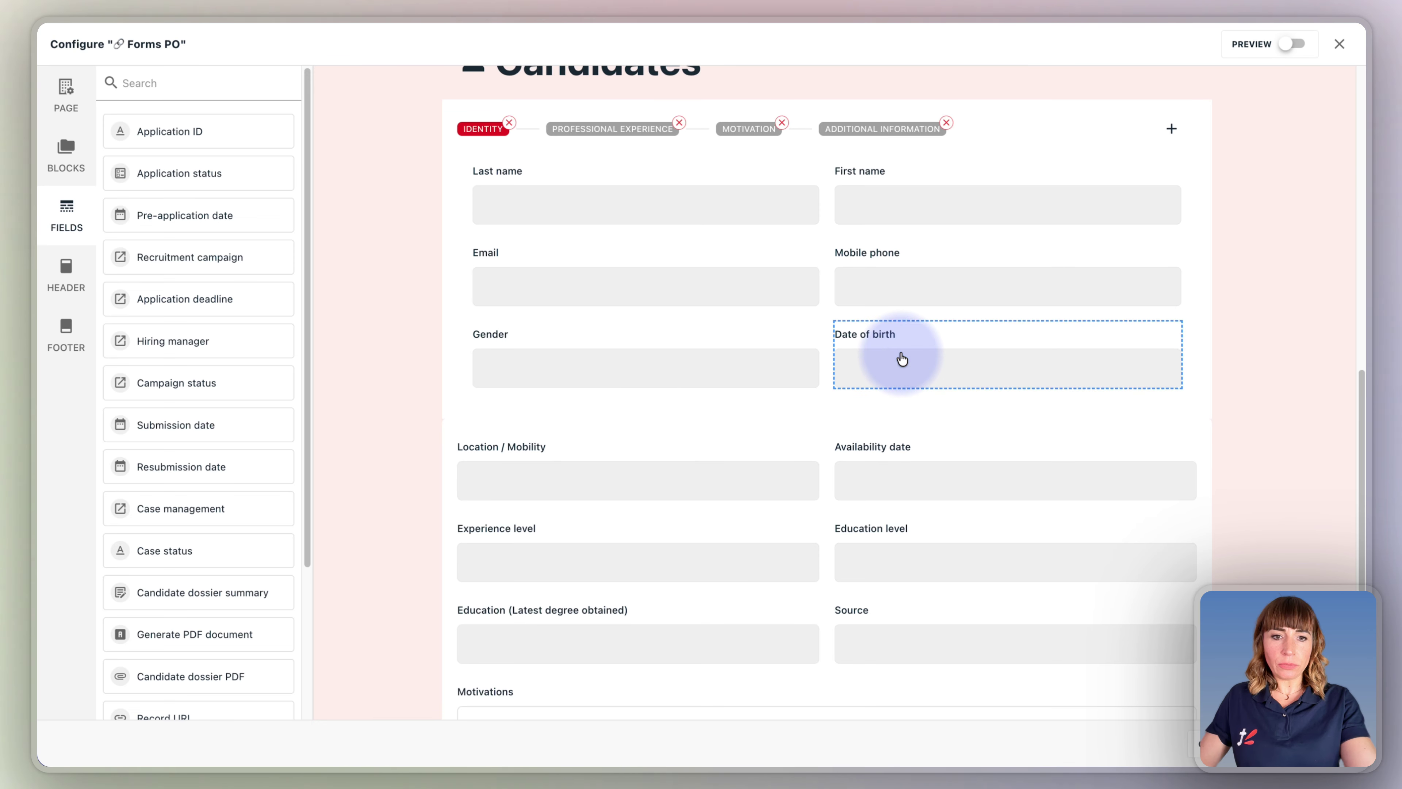
# Show the PROFESSIONAL EXPERIENCE step and remove the Location / Mobility and Availability date fields from the section below it
pyautogui.click(612, 148)
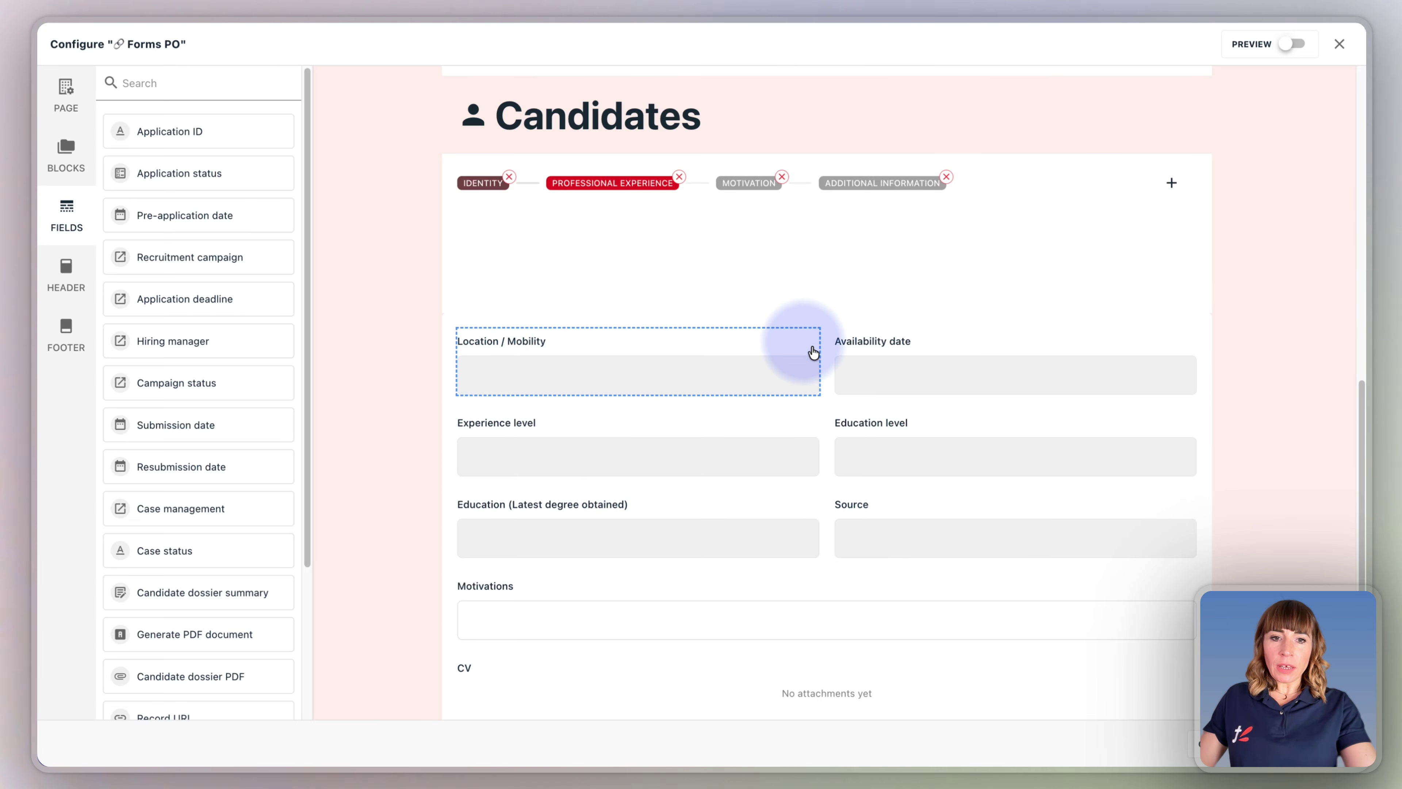
pyautogui.click(803, 339)
pyautogui.click(807, 313)
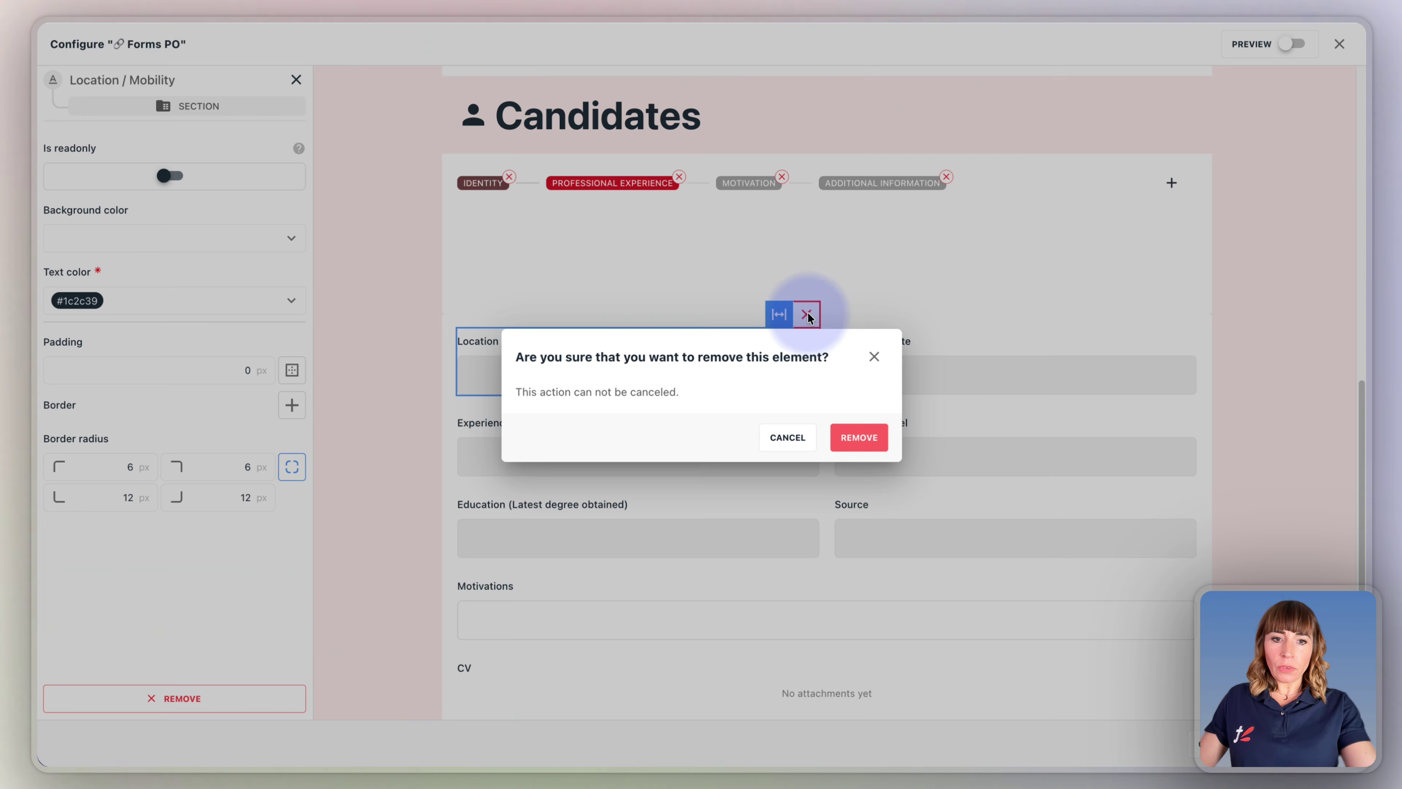
pyautogui.click(859, 438)
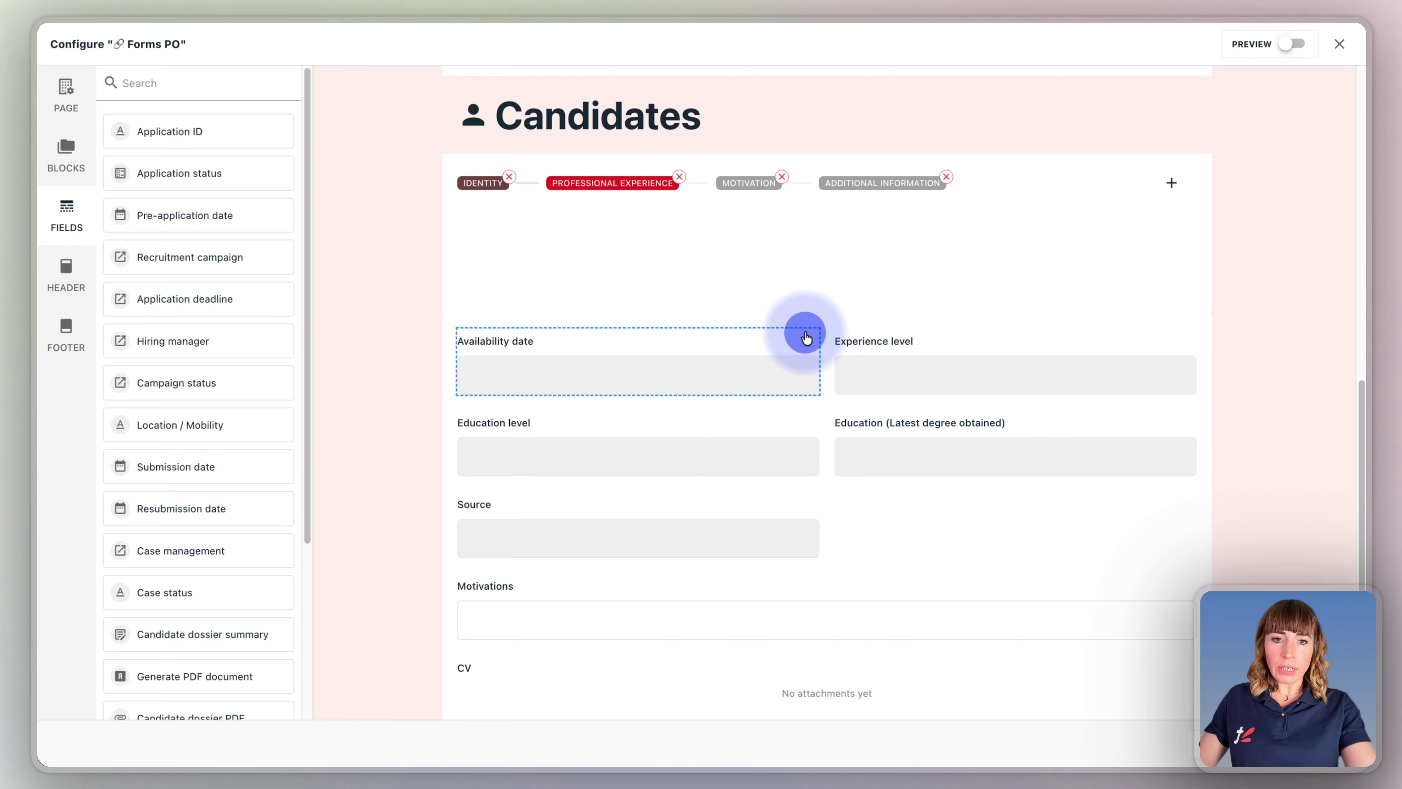
pyautogui.click(808, 332)
pyautogui.click(807, 315)
pyautogui.click(853, 437)
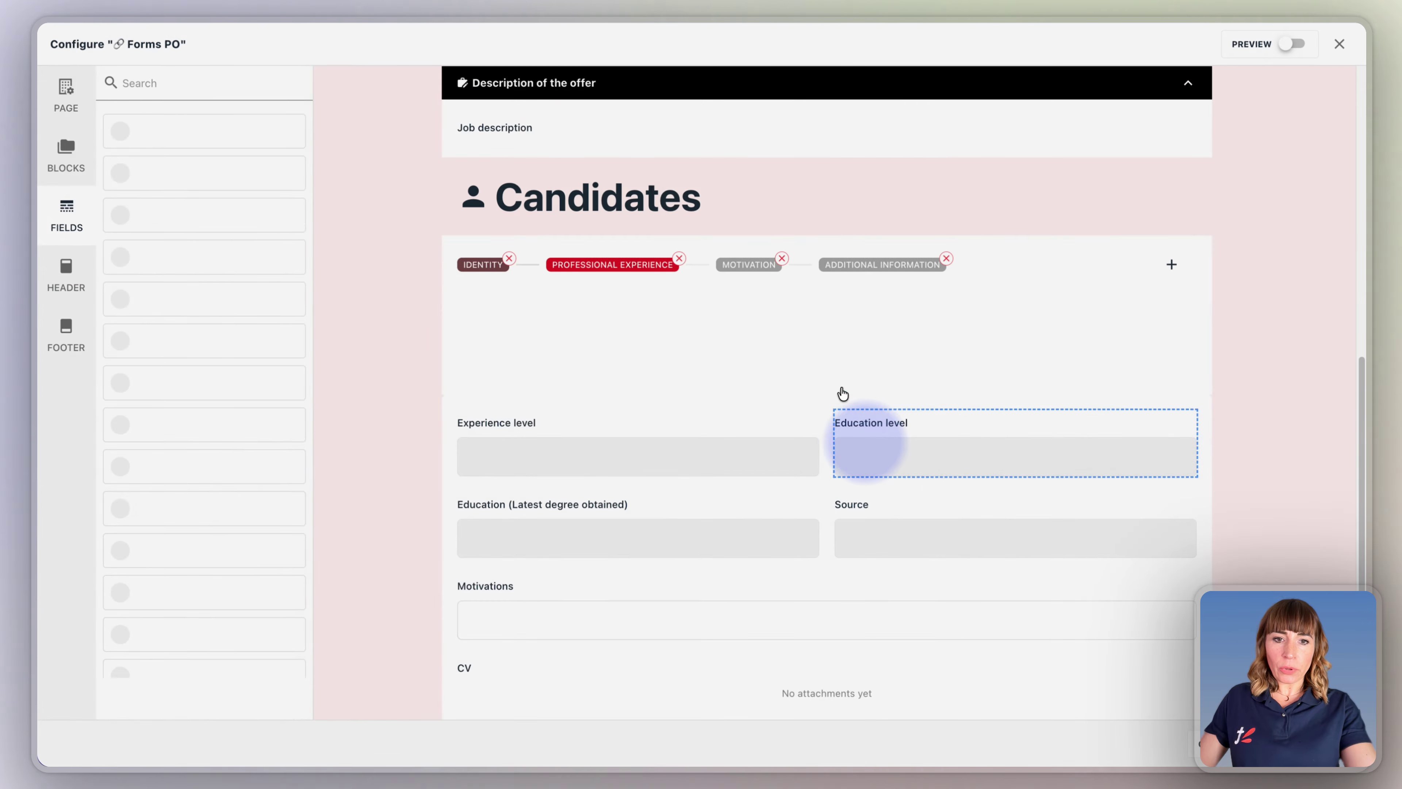
# Remove the Experience level, Education level and Education (Latest degree obtained) fields from the section below the step container
pyautogui.click(817, 429)
pyautogui.click(807, 395)
pyautogui.click(853, 436)
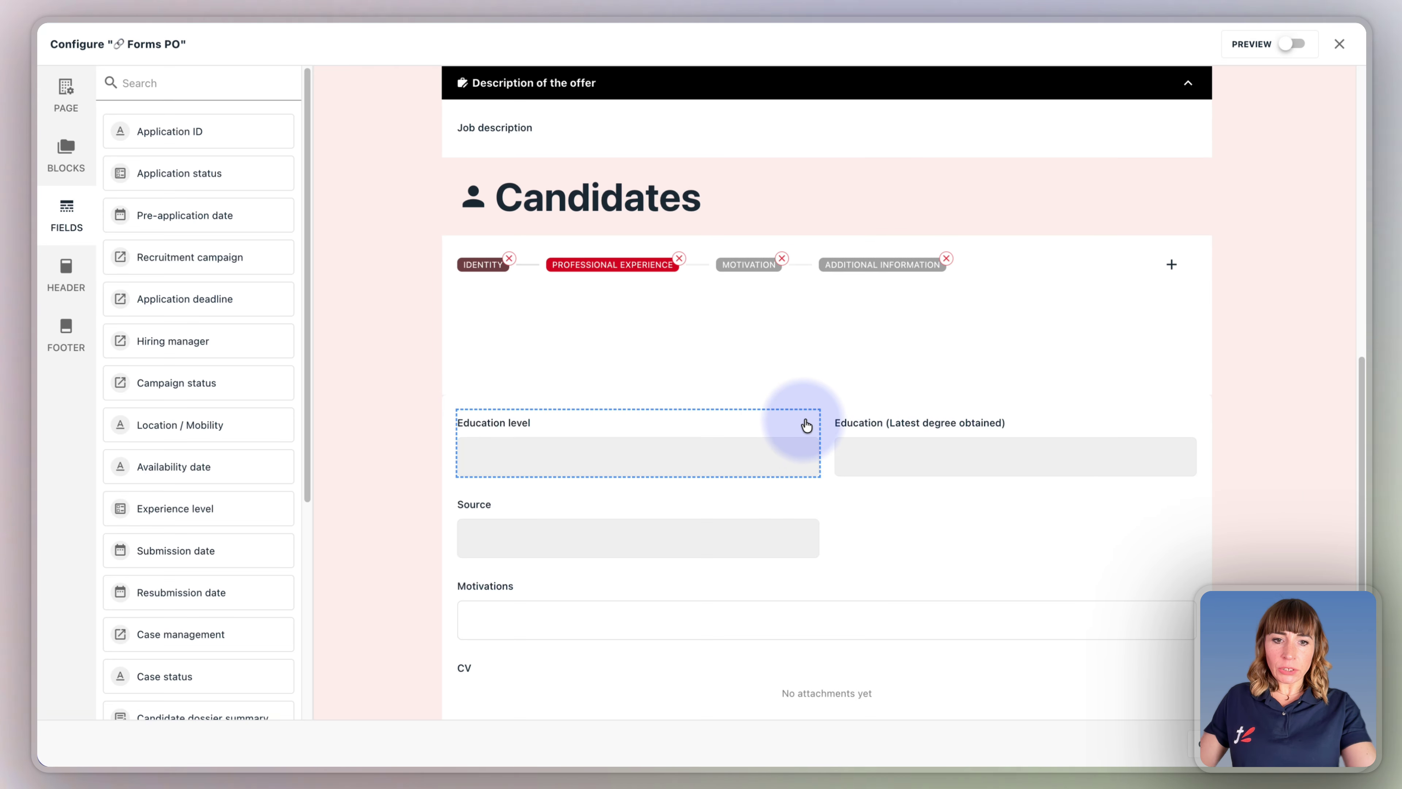
pyautogui.click(806, 420)
pyautogui.click(807, 396)
pyautogui.click(853, 436)
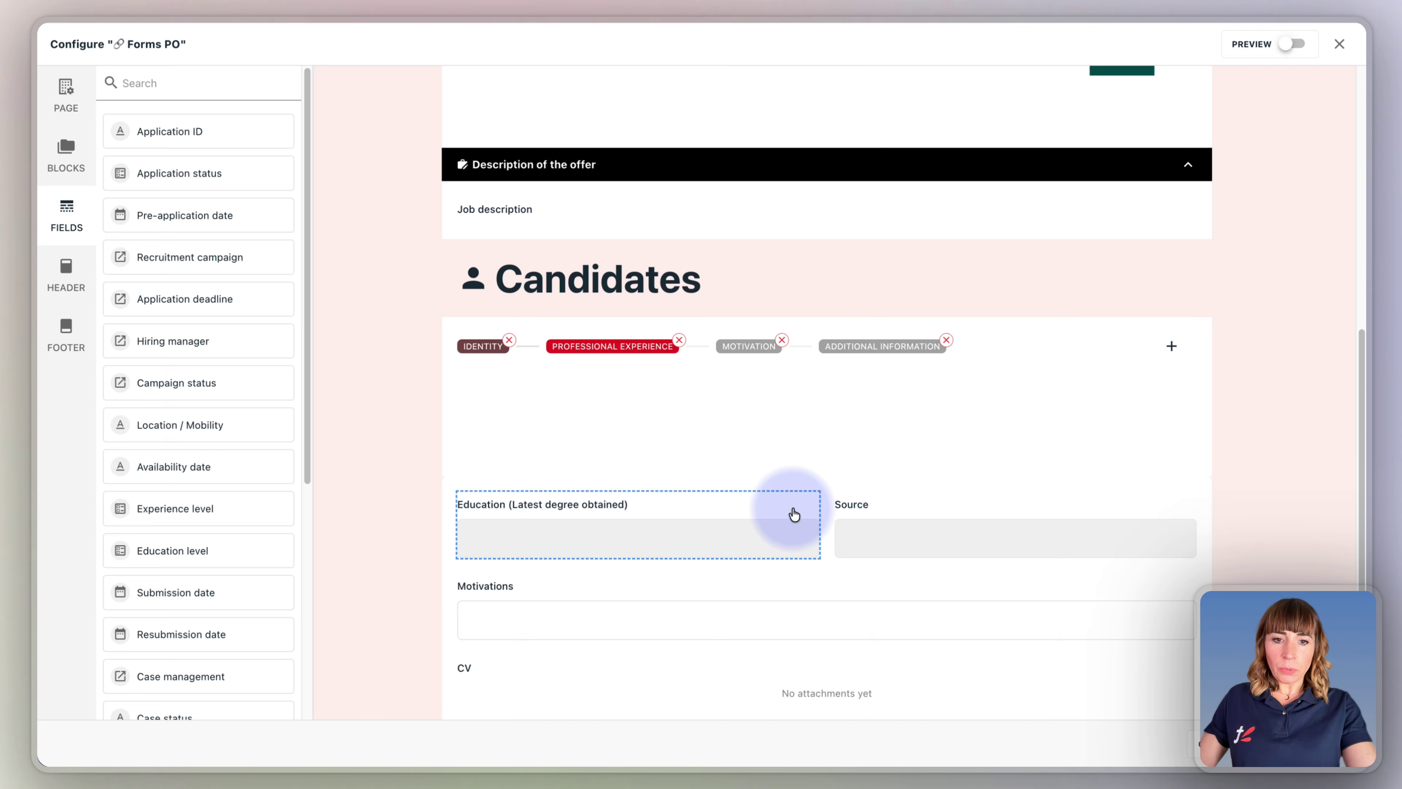
pyautogui.click(805, 511)
pyautogui.click(807, 478)
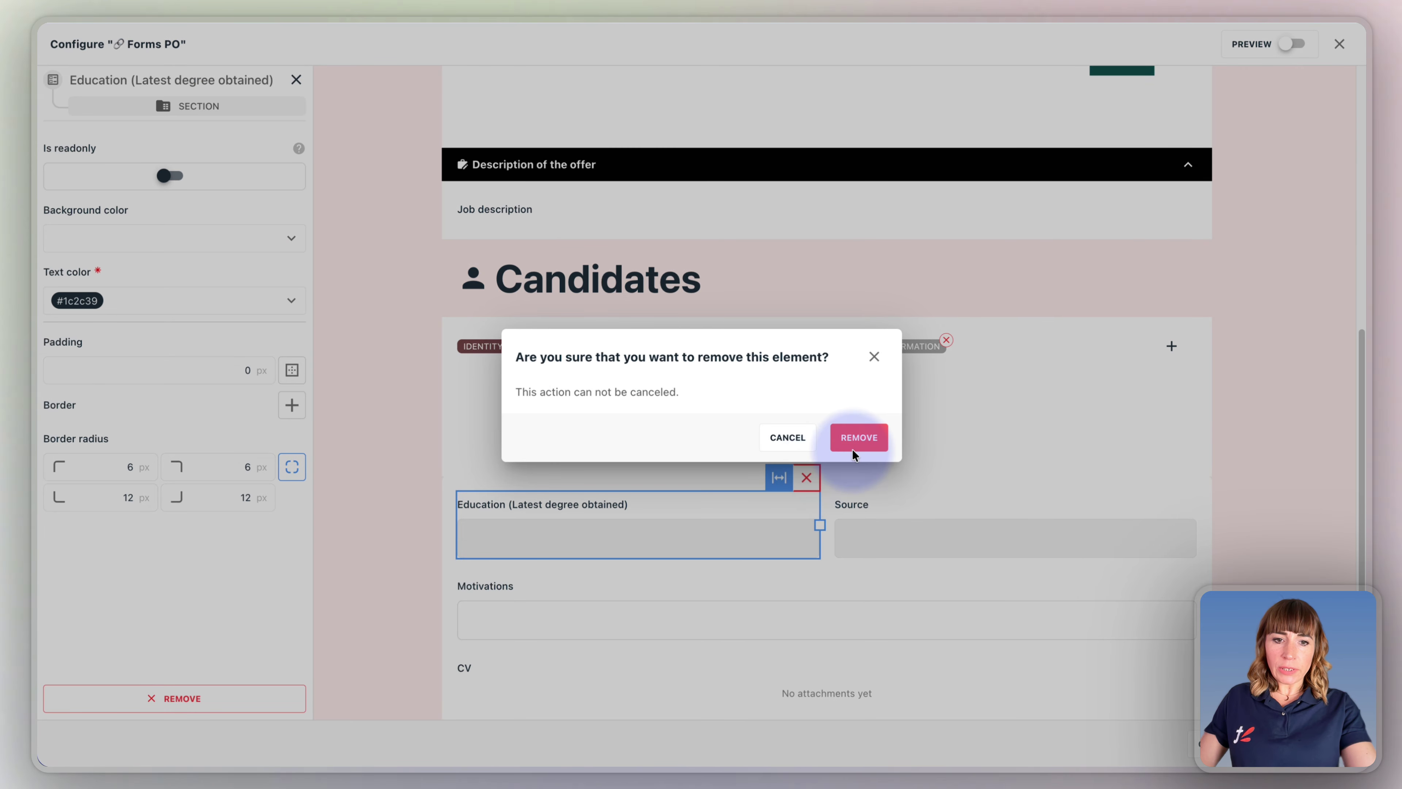
pyautogui.click(857, 442)
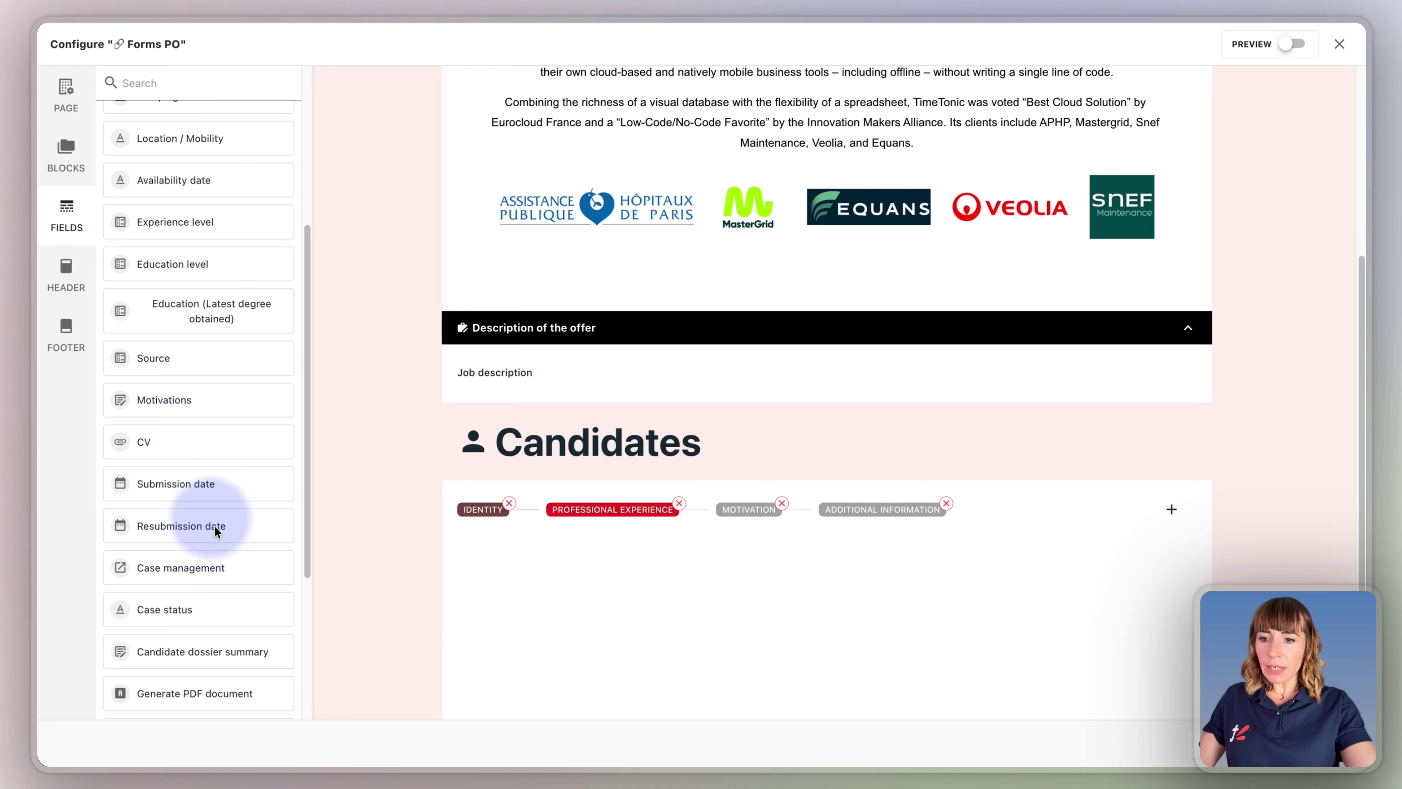
# Find the Experience level and Education level fields and place them in the PROFESSIONAL EXPERIENCE step, above Motivations
pyautogui.scroll(-4, 218, 539)
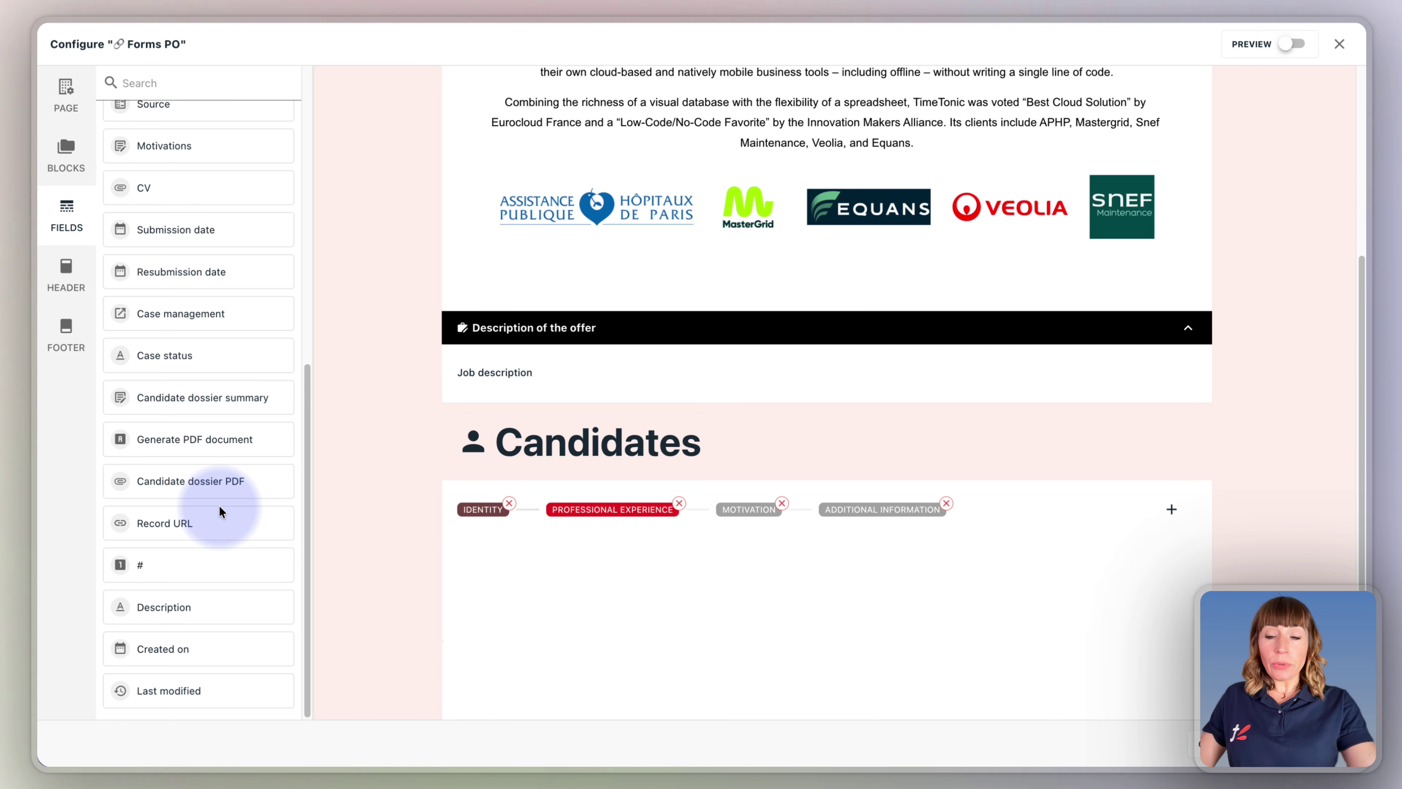
pyautogui.click(182, 88)
pyautogui.write('exp')
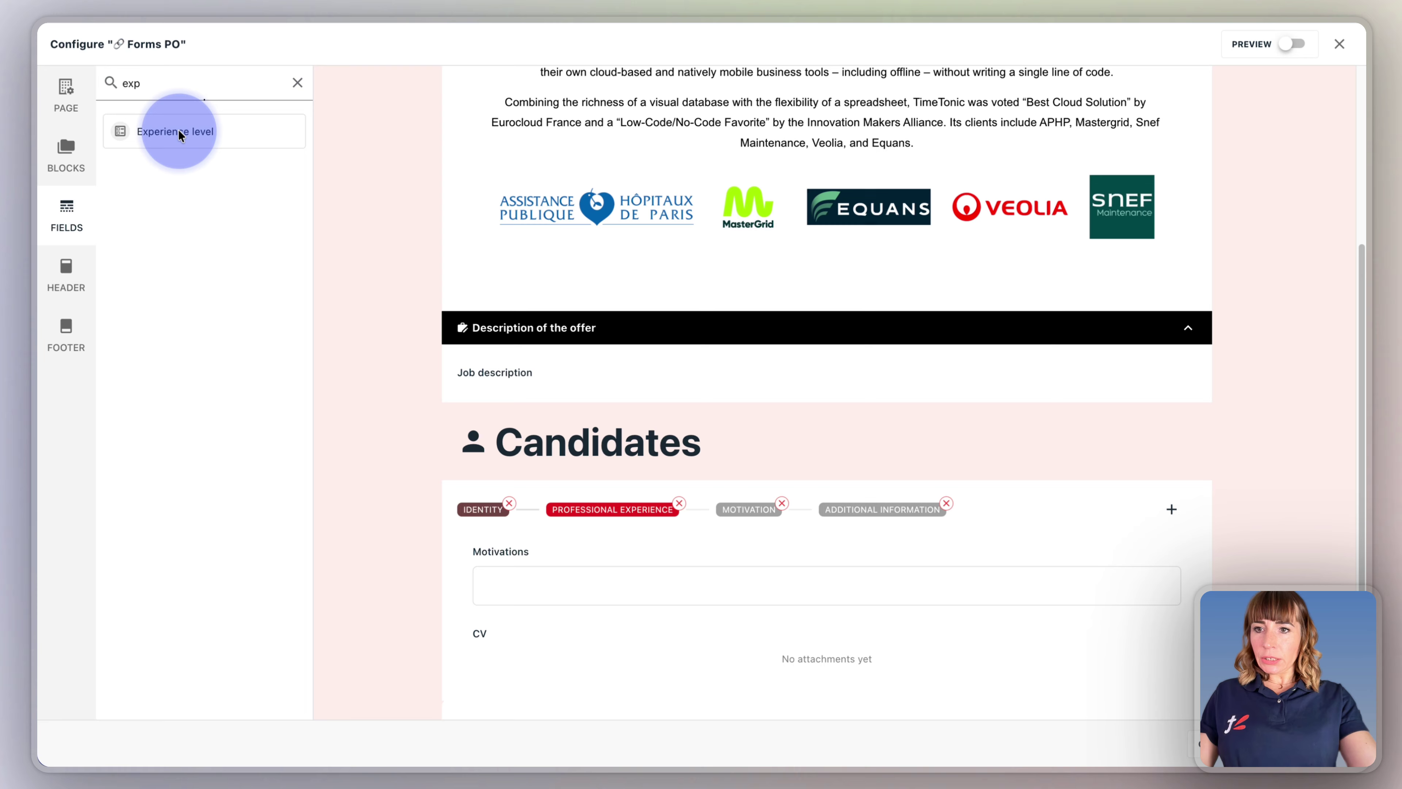
pyautogui.moveTo(180, 132); pyautogui.dragTo(554, 535)
pyautogui.click(226, 84)
pyautogui.write('lev')
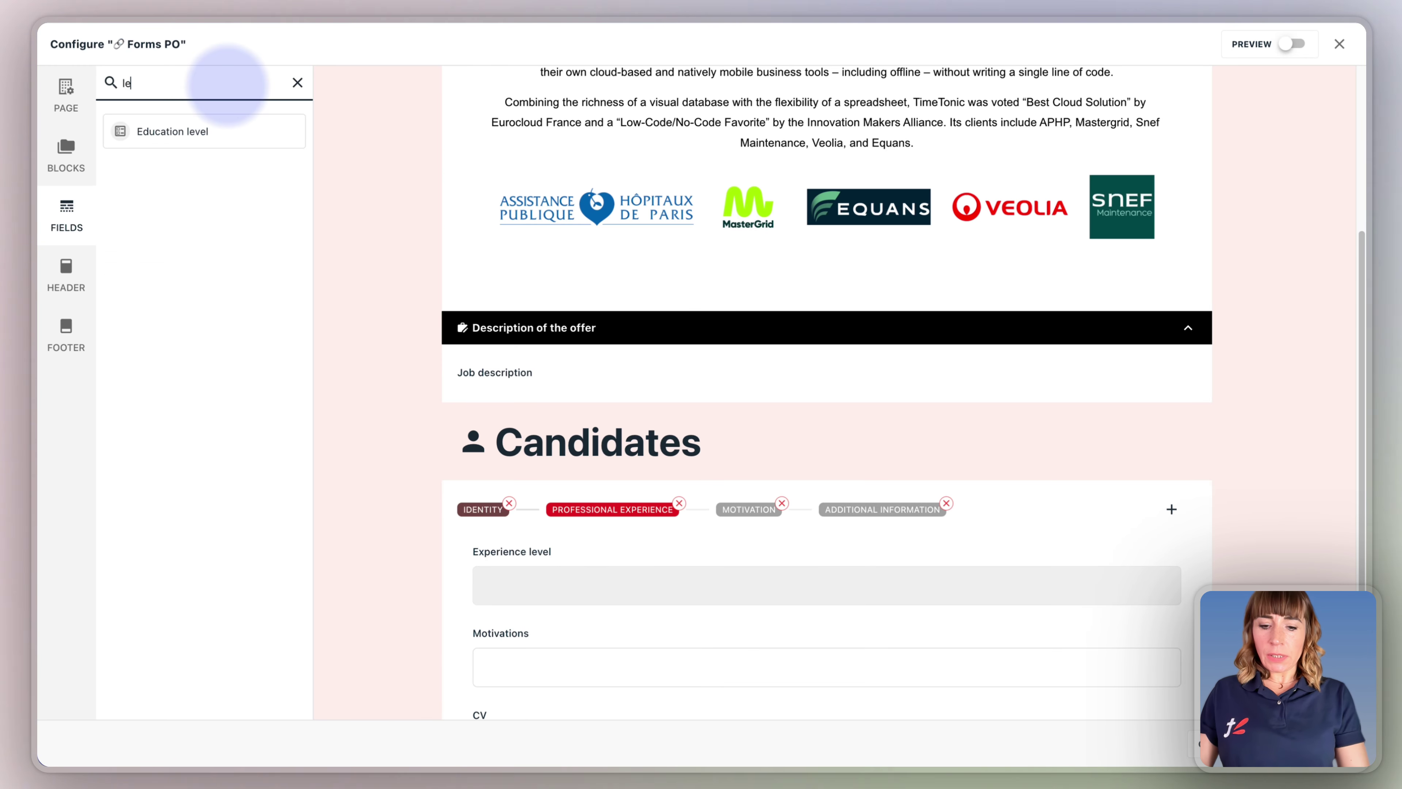
pyautogui.moveTo(221, 131); pyautogui.dragTo(676, 626)
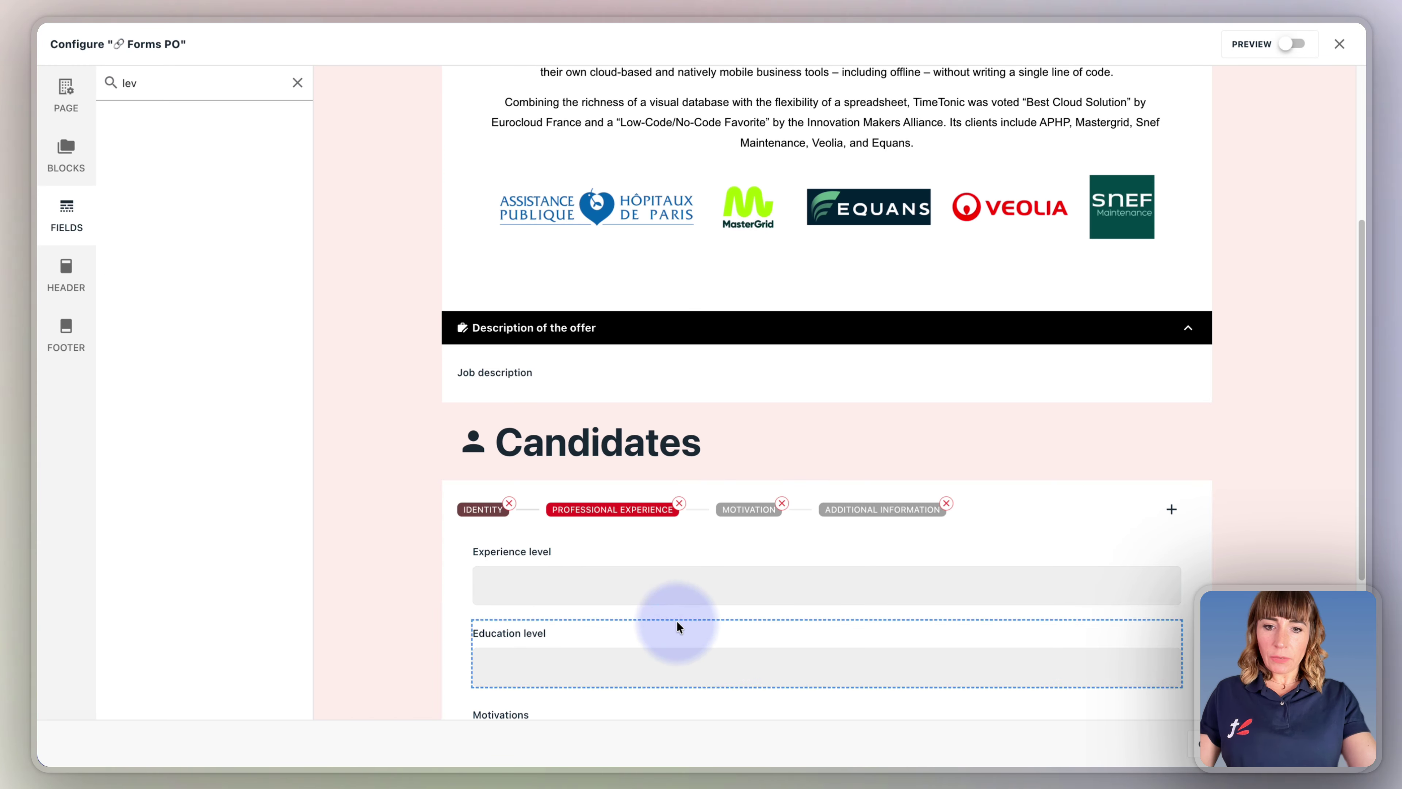
pyautogui.scroll(-2, 586, 598)
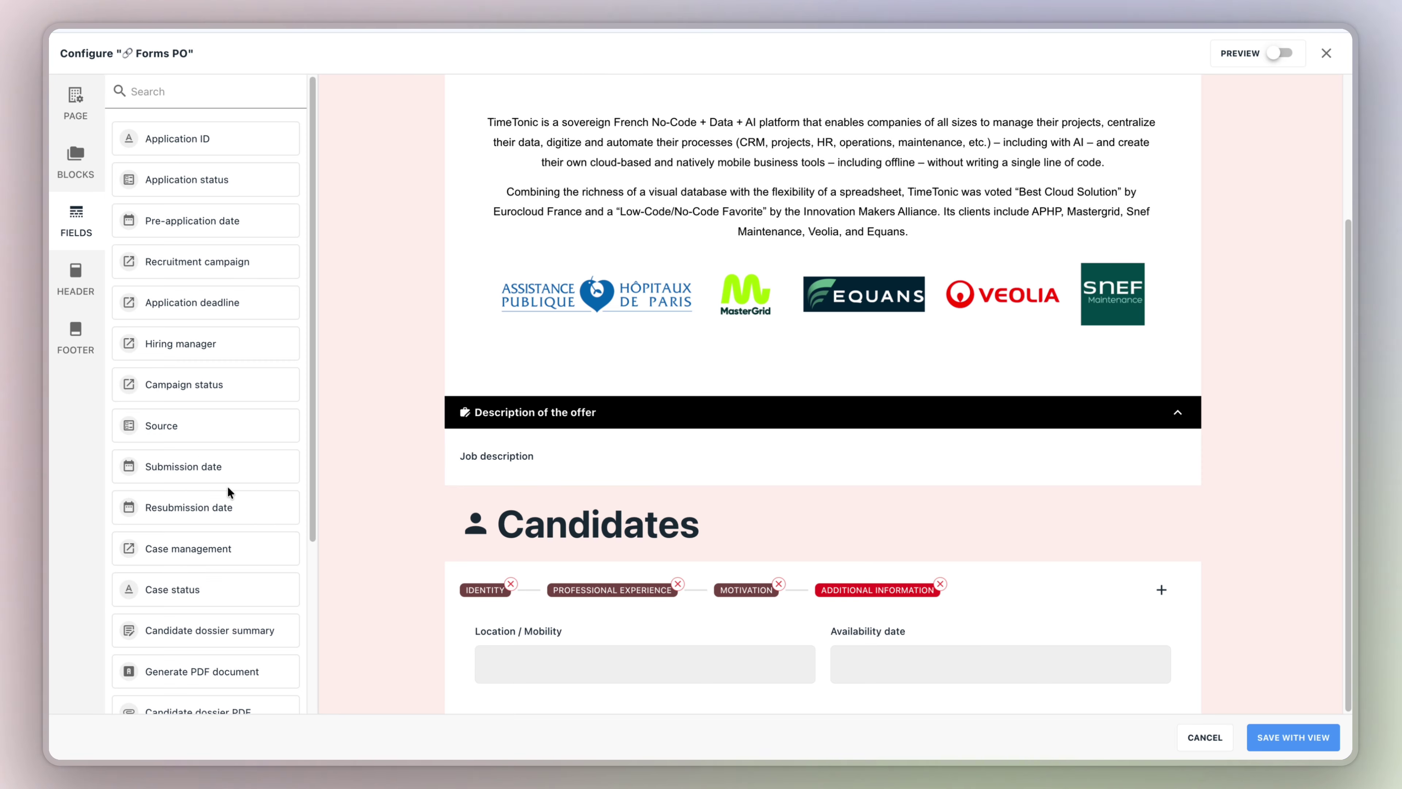
# Add the Case status field to the ADDITIONAL INFORMATION step and save the form layout with the view
pyautogui.scroll(-4, 248, 517)
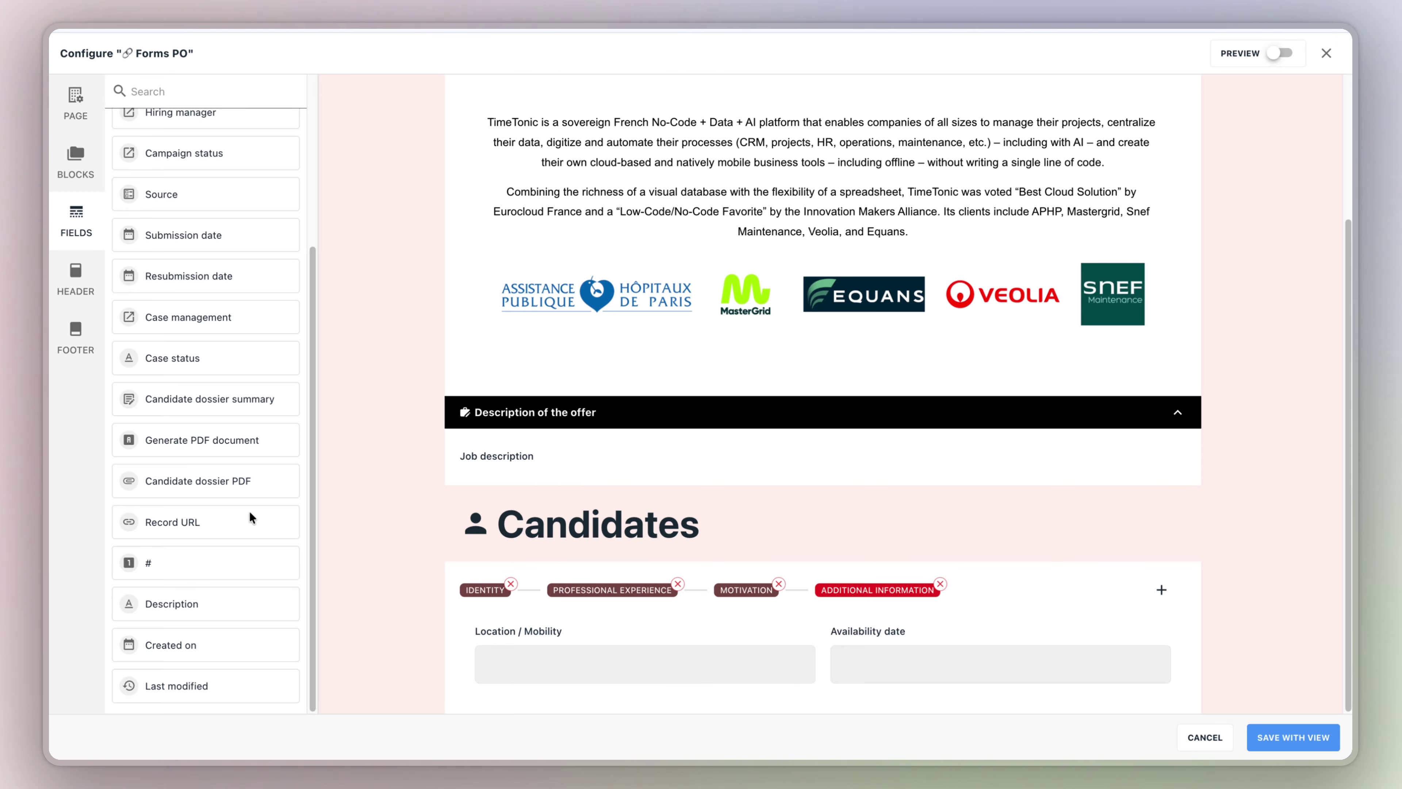
pyautogui.scroll(2, 194, 541)
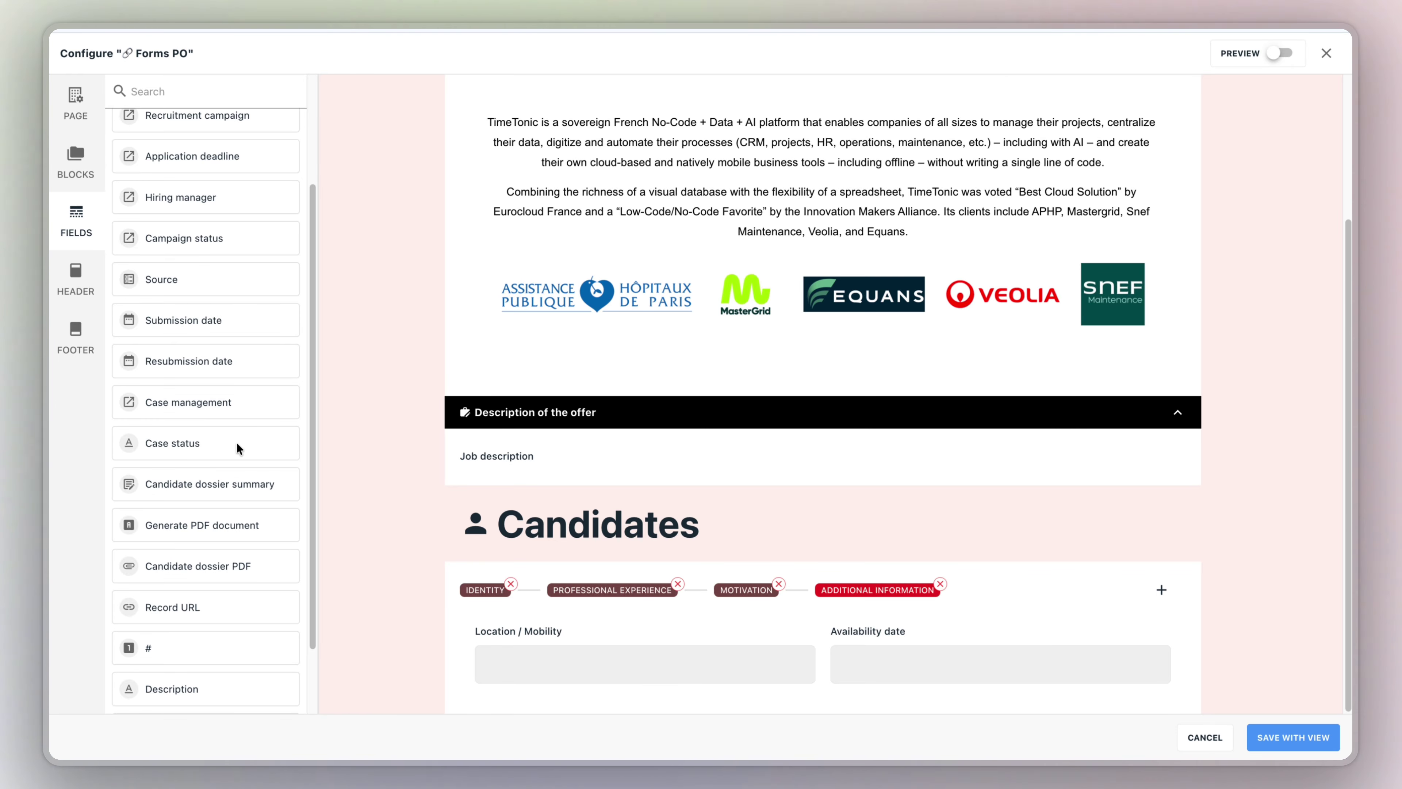
pyautogui.moveTo(237, 448); pyautogui.dragTo(605, 684)
pyautogui.click(1281, 742)
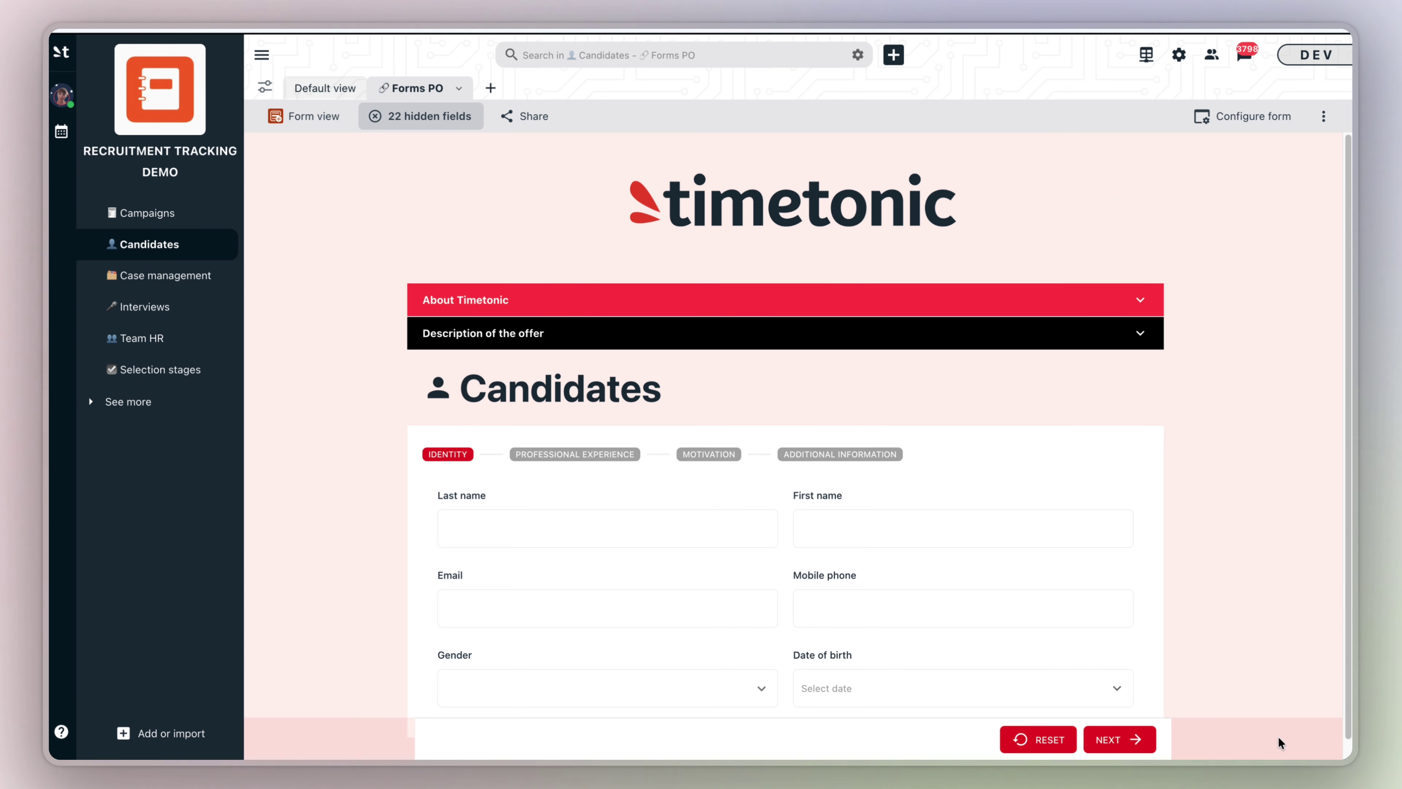
# Set the Case status field's access to Invisible in the view's field restrictions and save them with the view
pyautogui.click(487, 605)
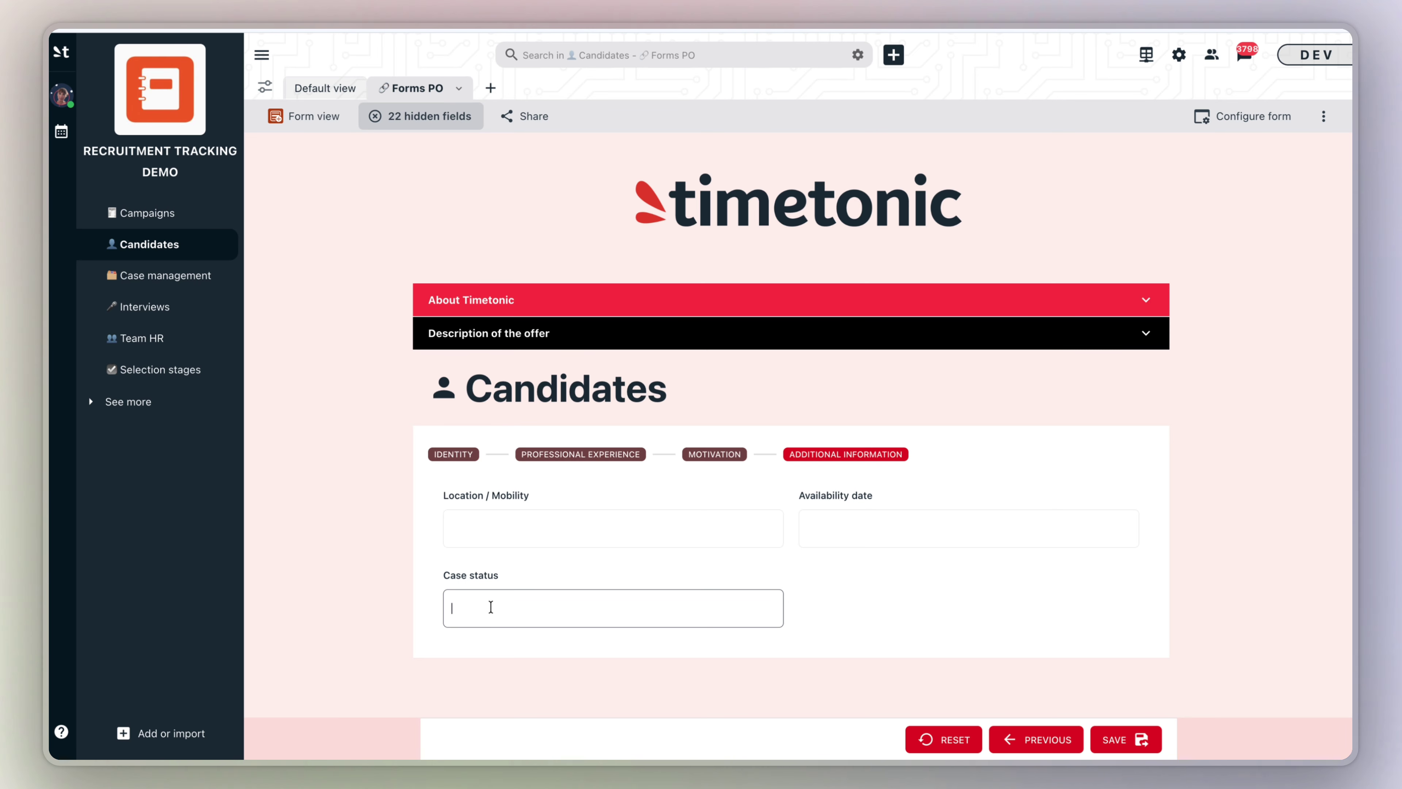
pyautogui.click(370, 123)
pyautogui.scroll(-10, 371, 484)
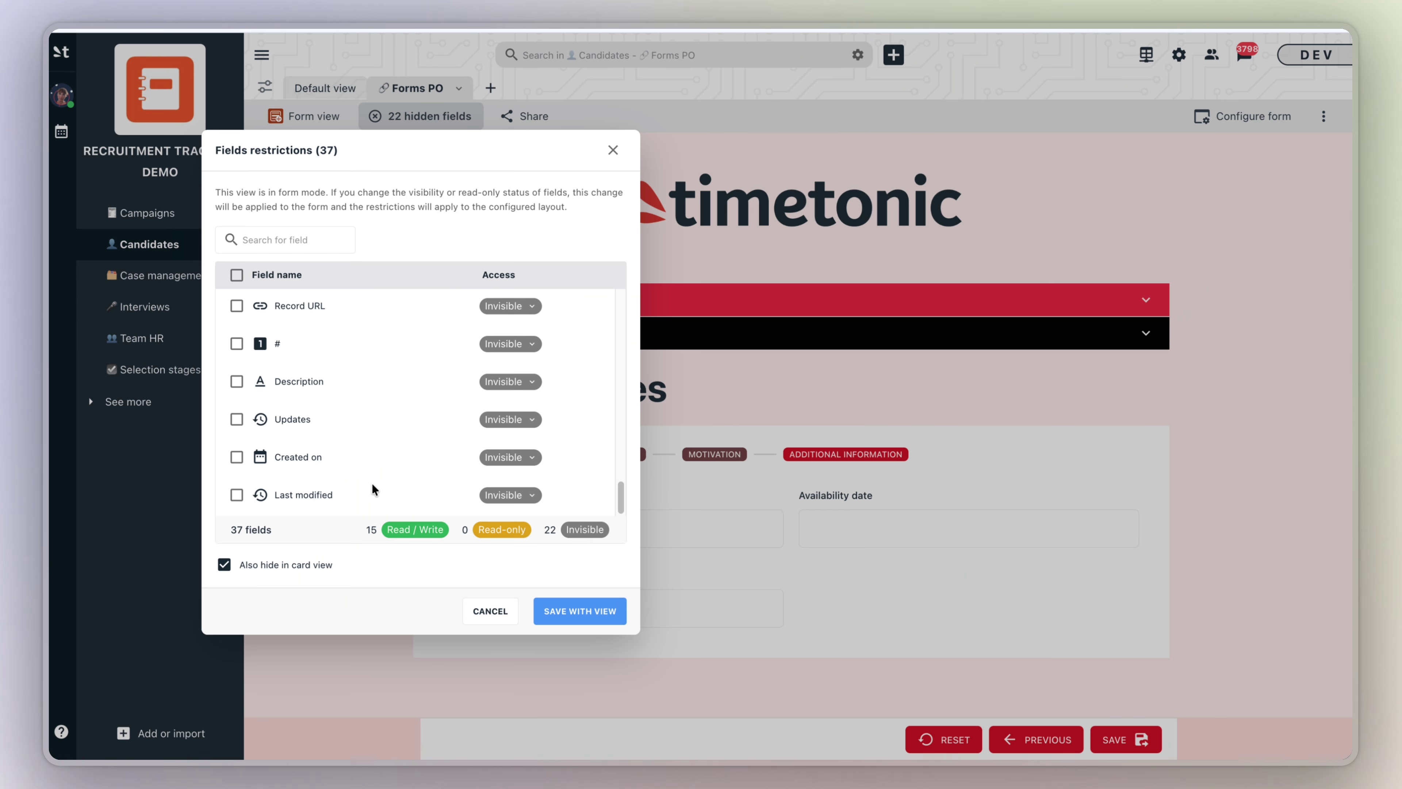
pyautogui.scroll(5, 396, 466)
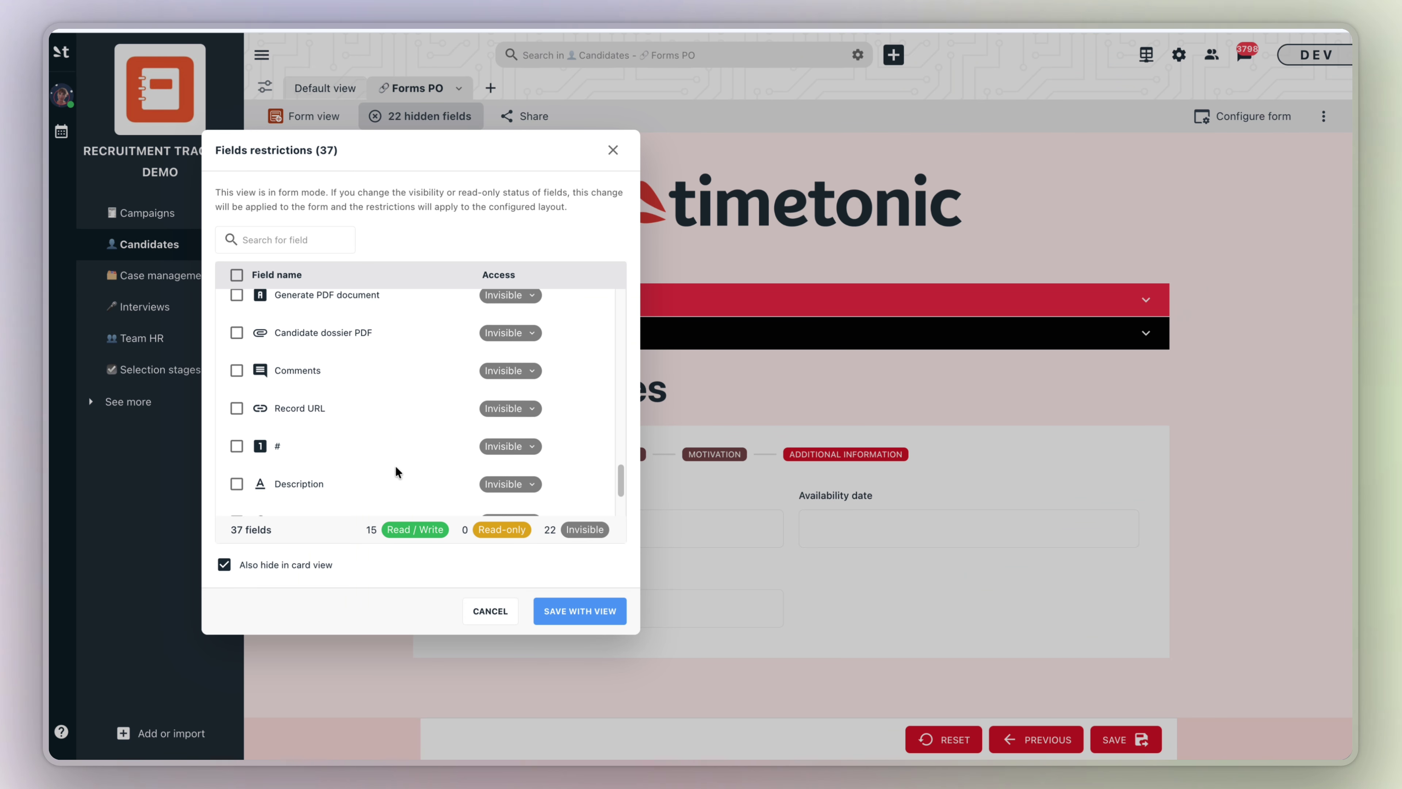
pyautogui.click(515, 375)
pyautogui.click(512, 476)
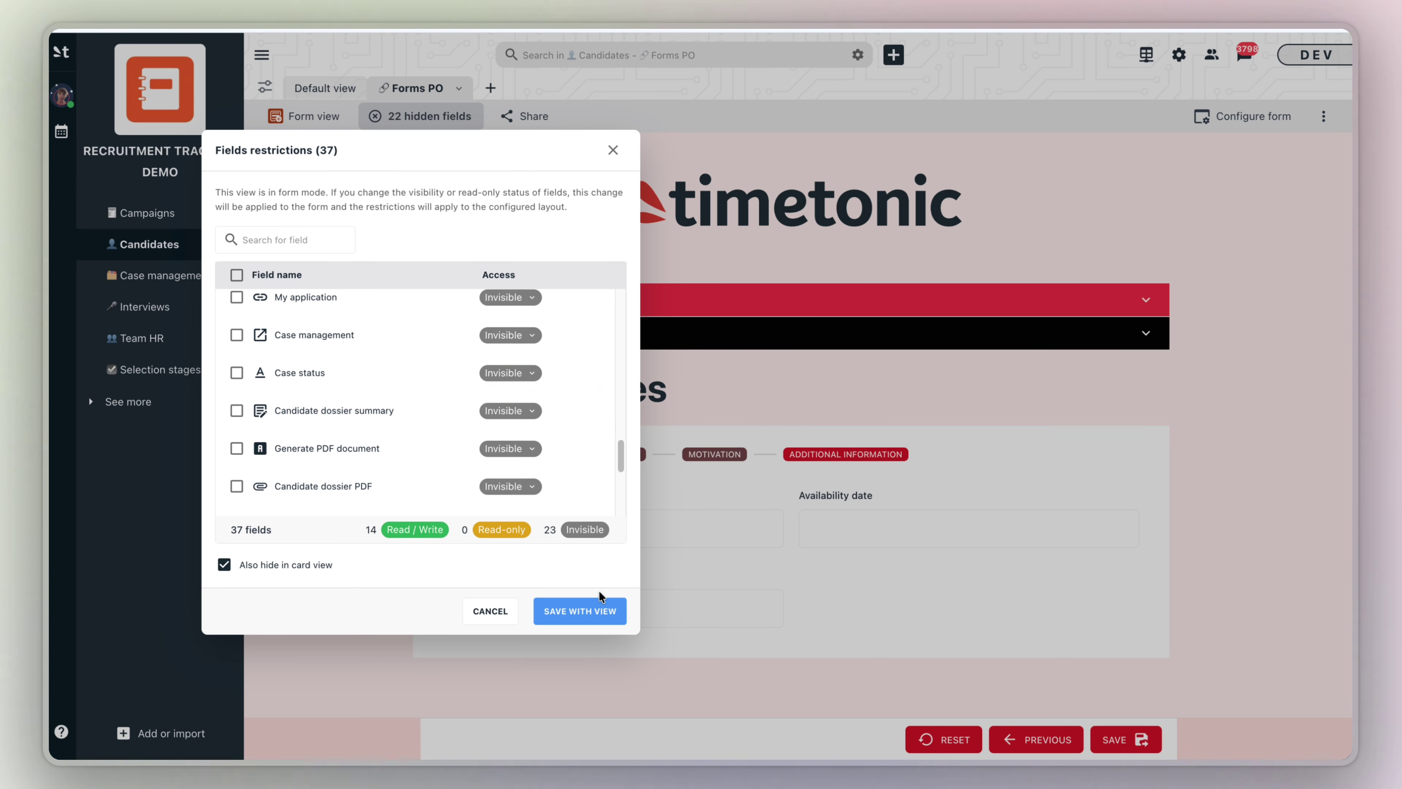
pyautogui.click(583, 611)
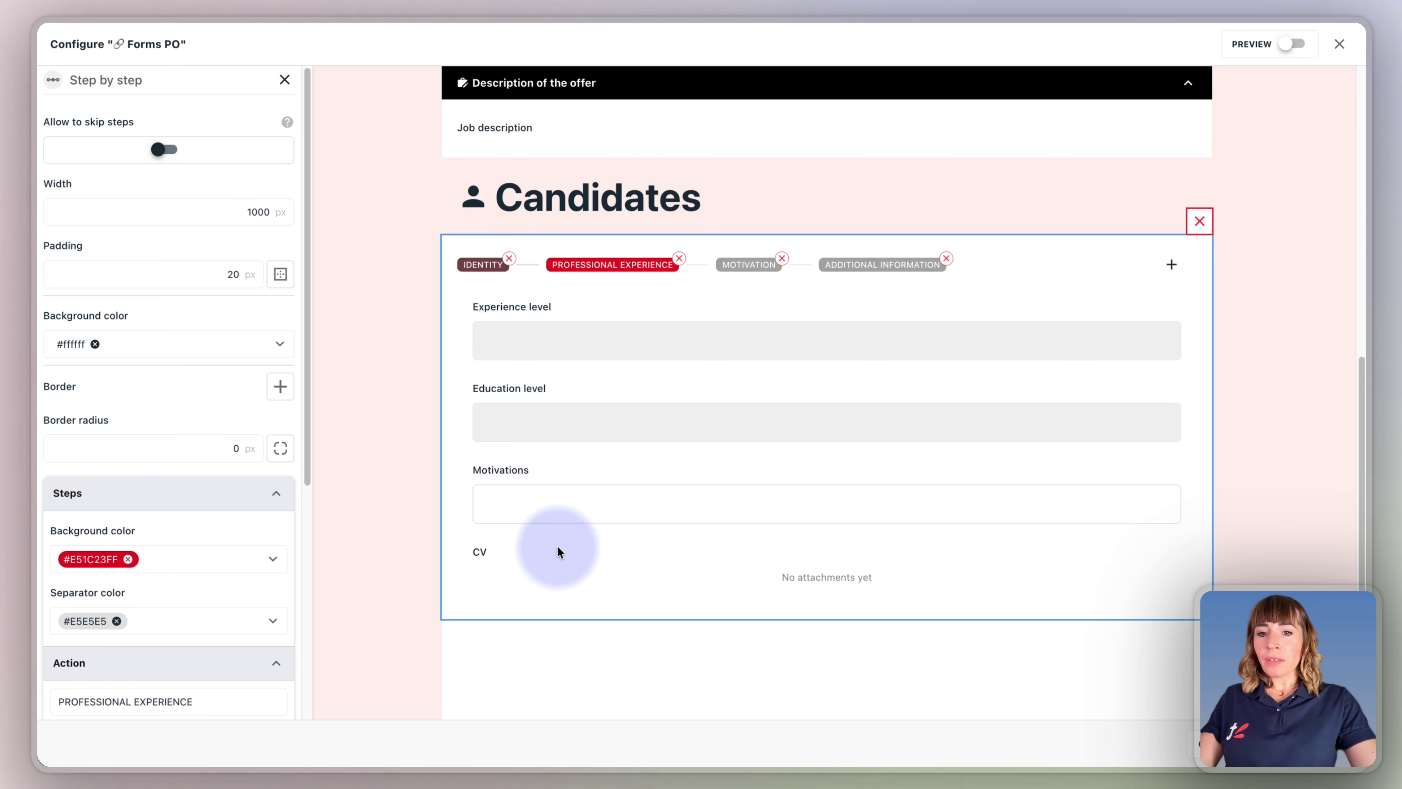
# Inspect the Motivations field's settings and try the Allow to skip steps option on the Step by step container
pyautogui.click(566, 513)
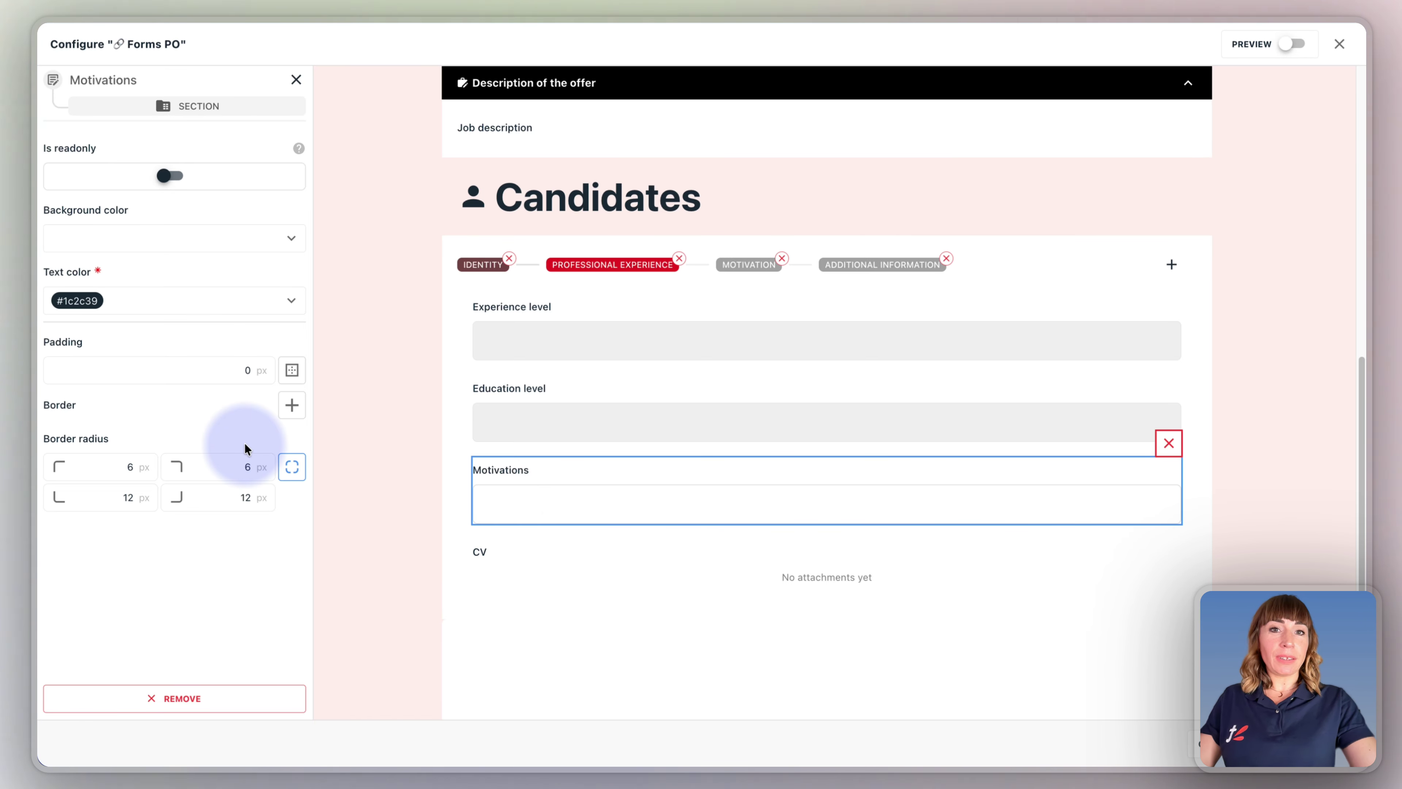
pyautogui.click(456, 511)
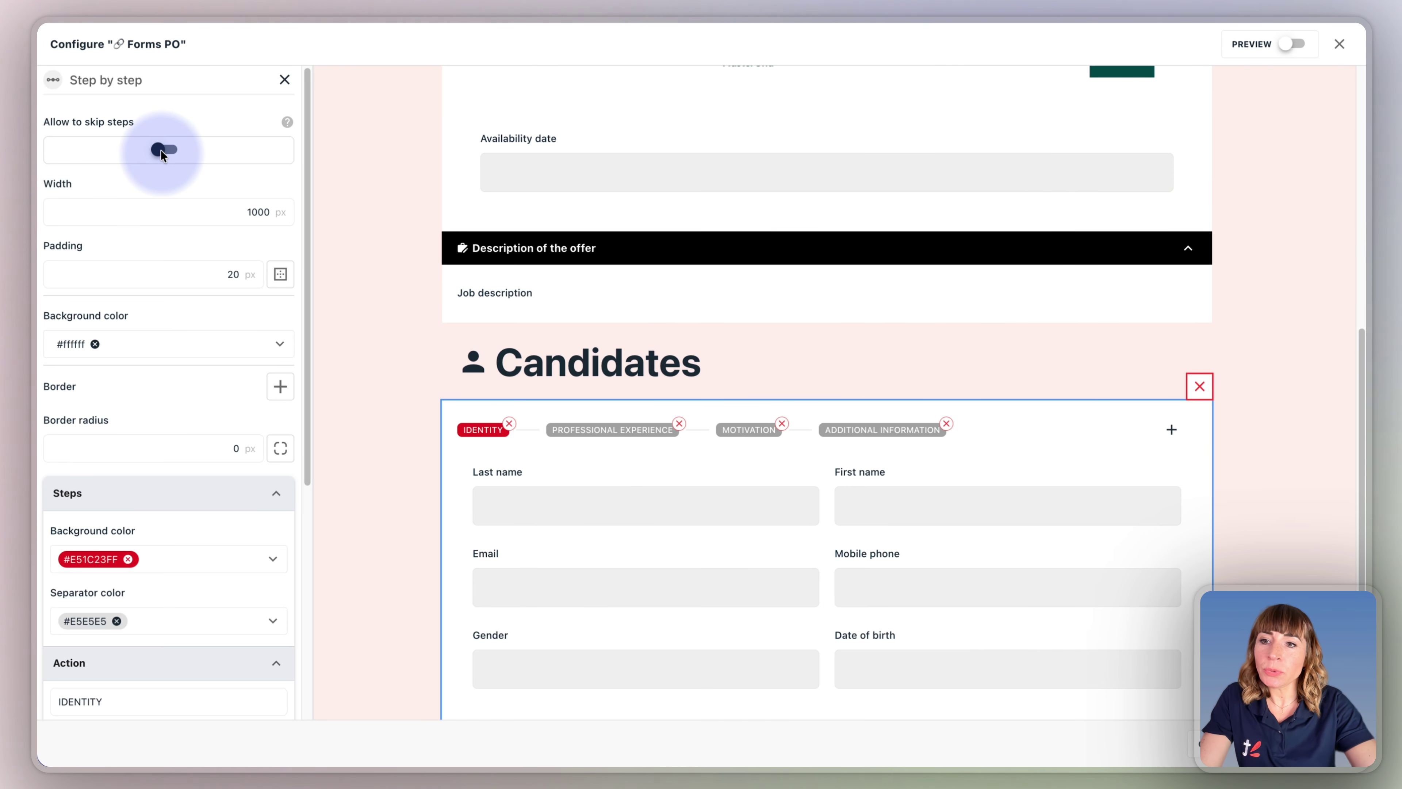
pyautogui.click(160, 151)
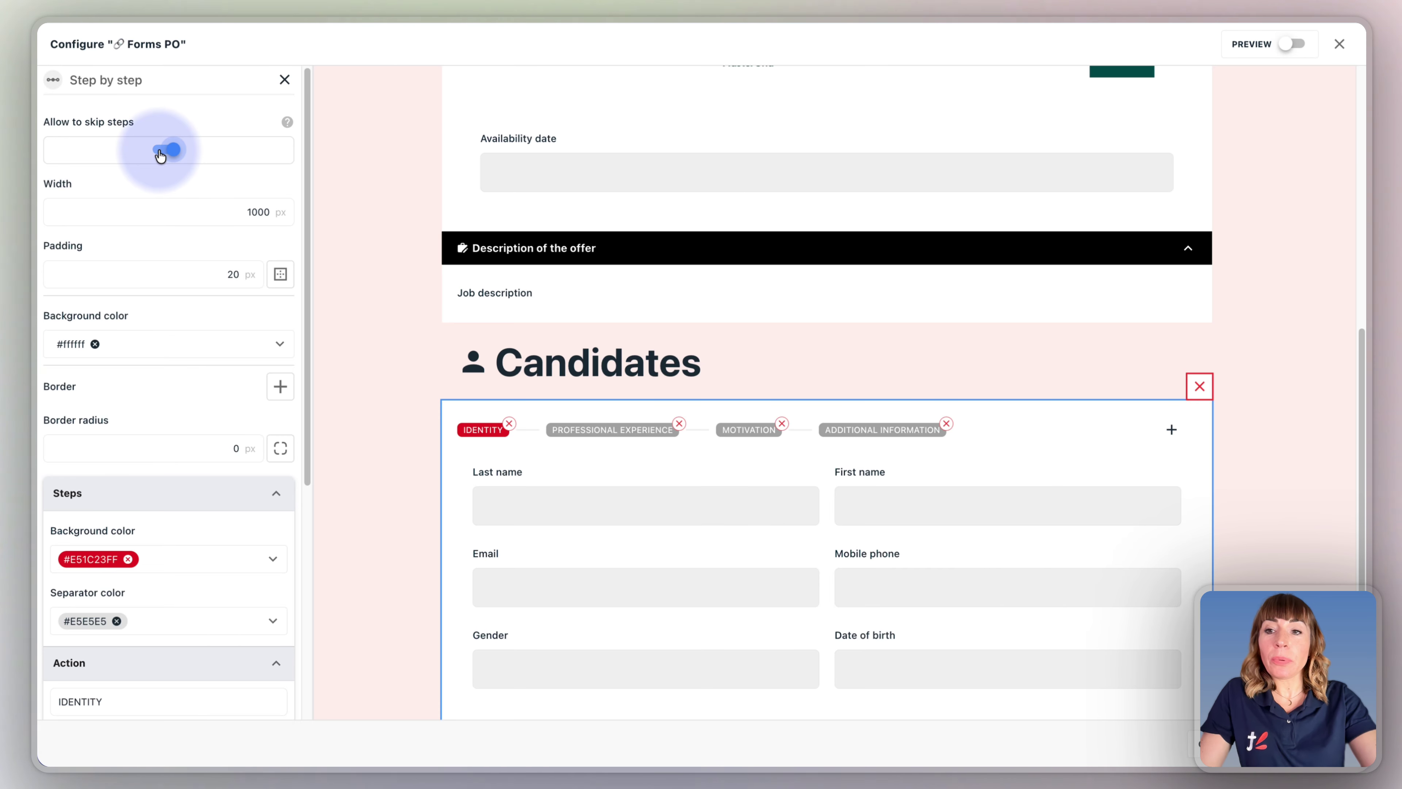
pyautogui.click(161, 152)
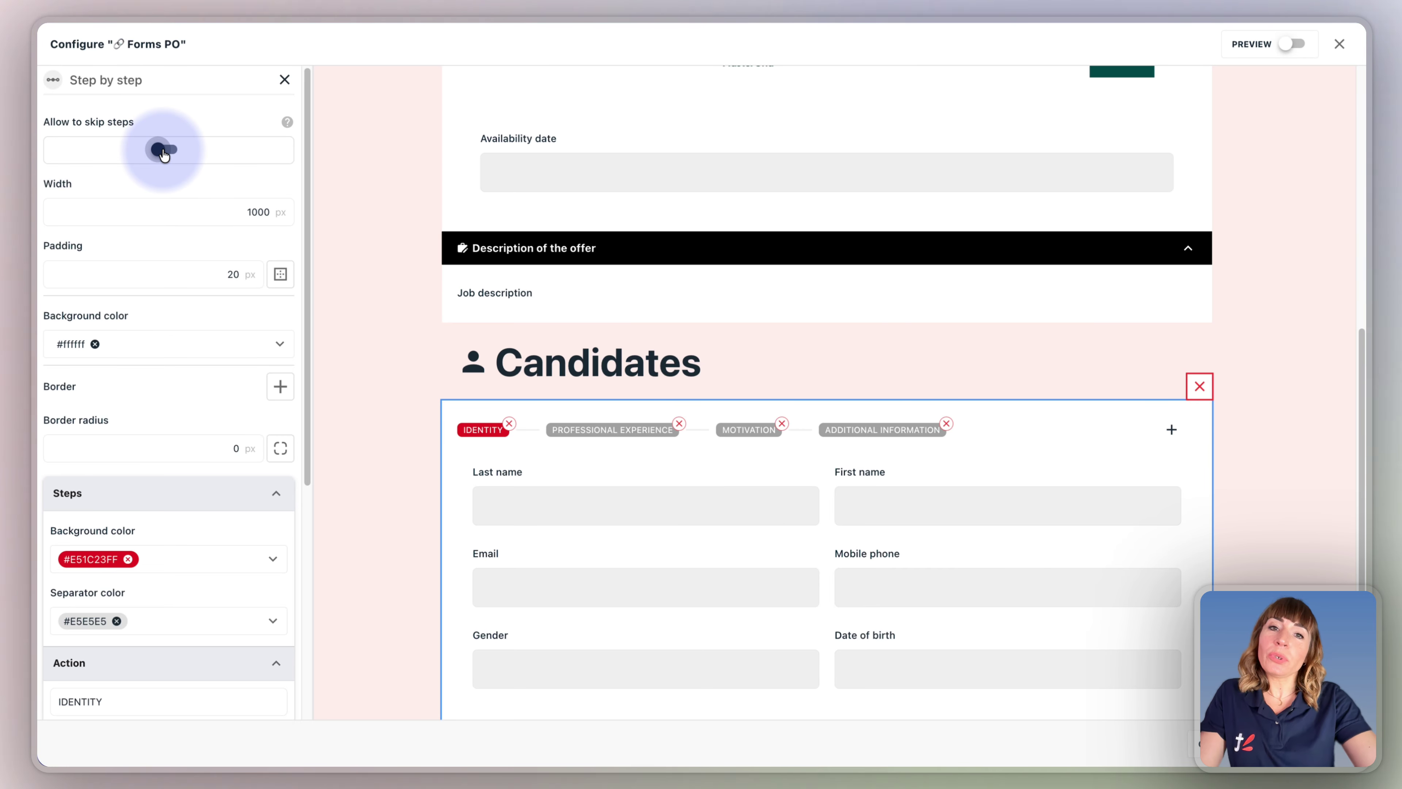
pyautogui.click(553, 630)
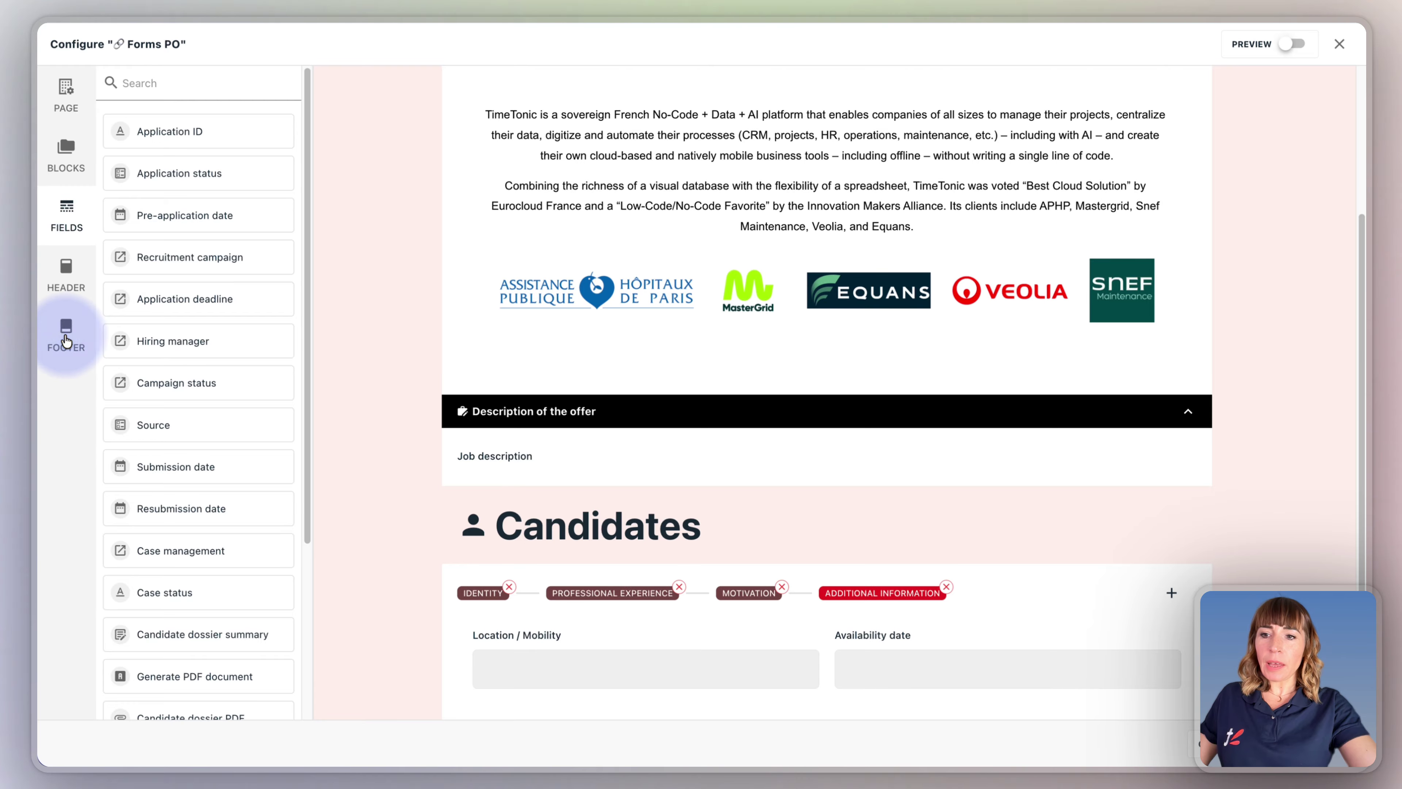
# Set the background color of the footer's action buttons to red
pyautogui.click(66, 334)
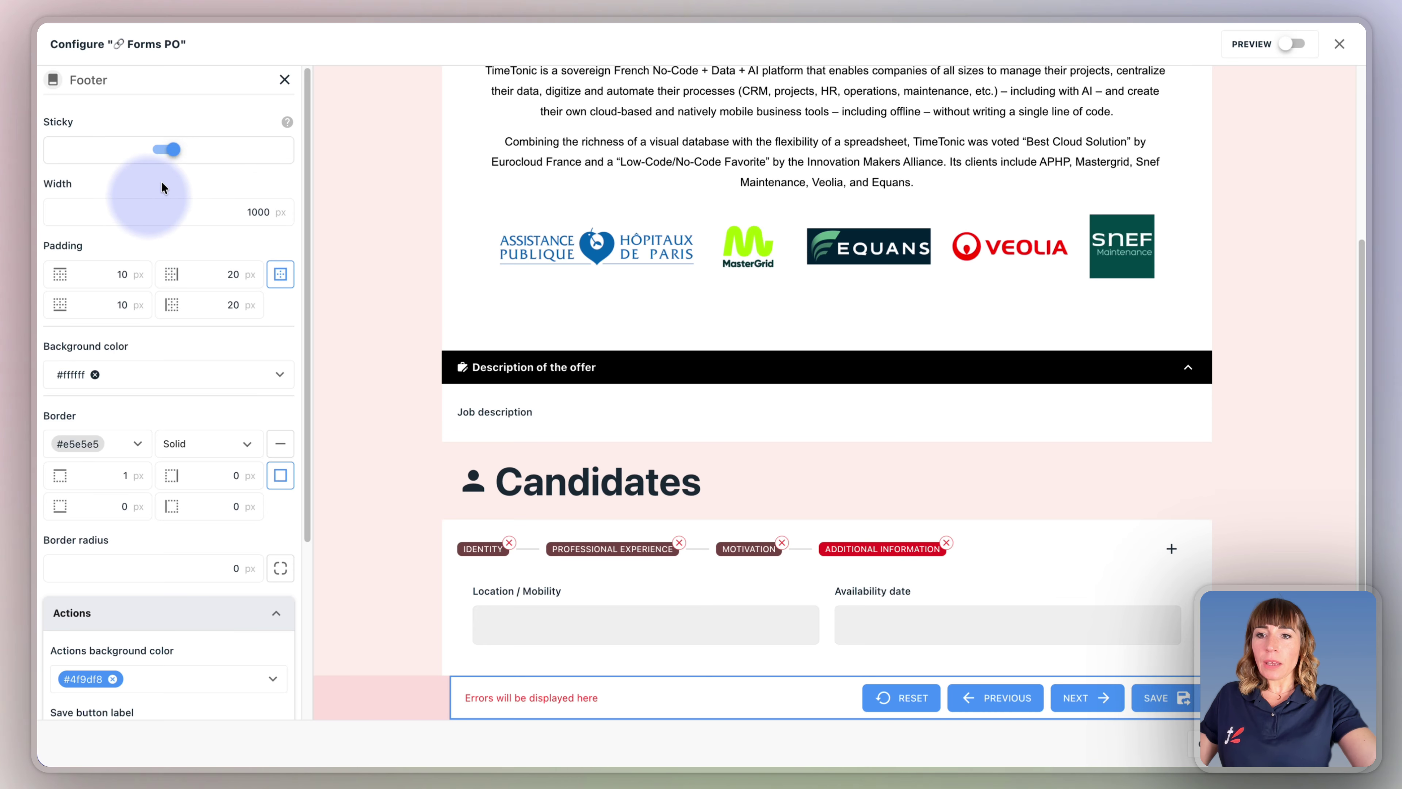
pyautogui.scroll(-3, 225, 344)
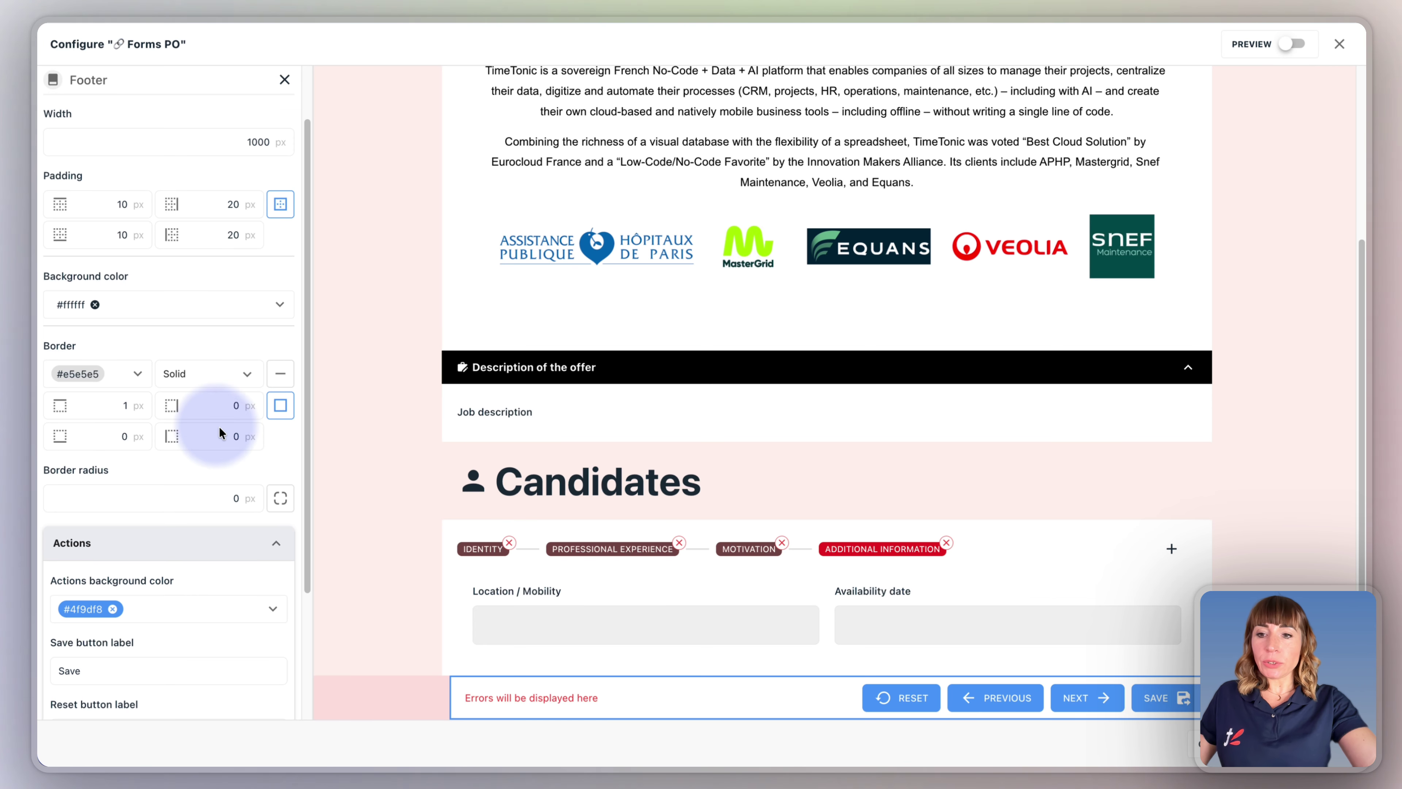
pyautogui.scroll(-5, 219, 429)
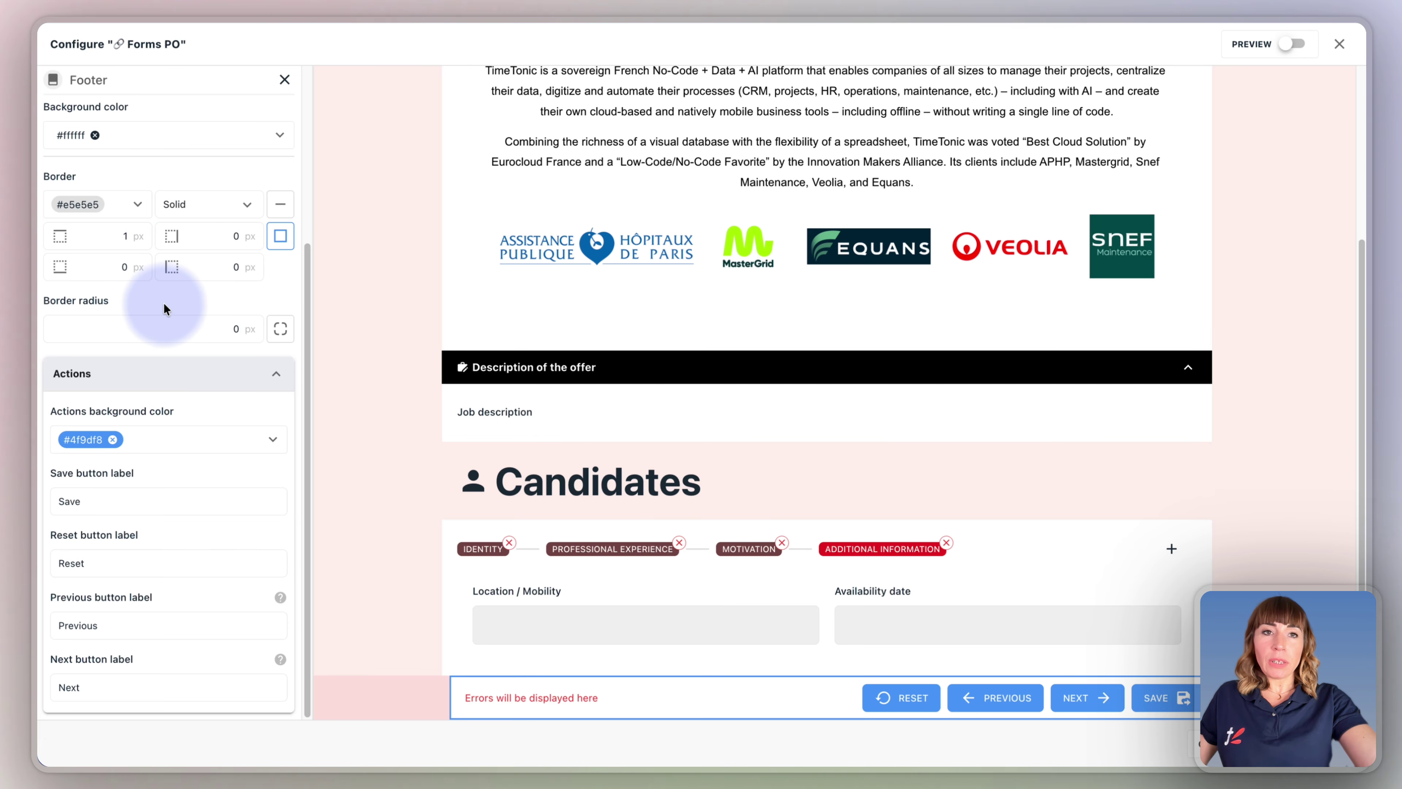
pyautogui.click(199, 437)
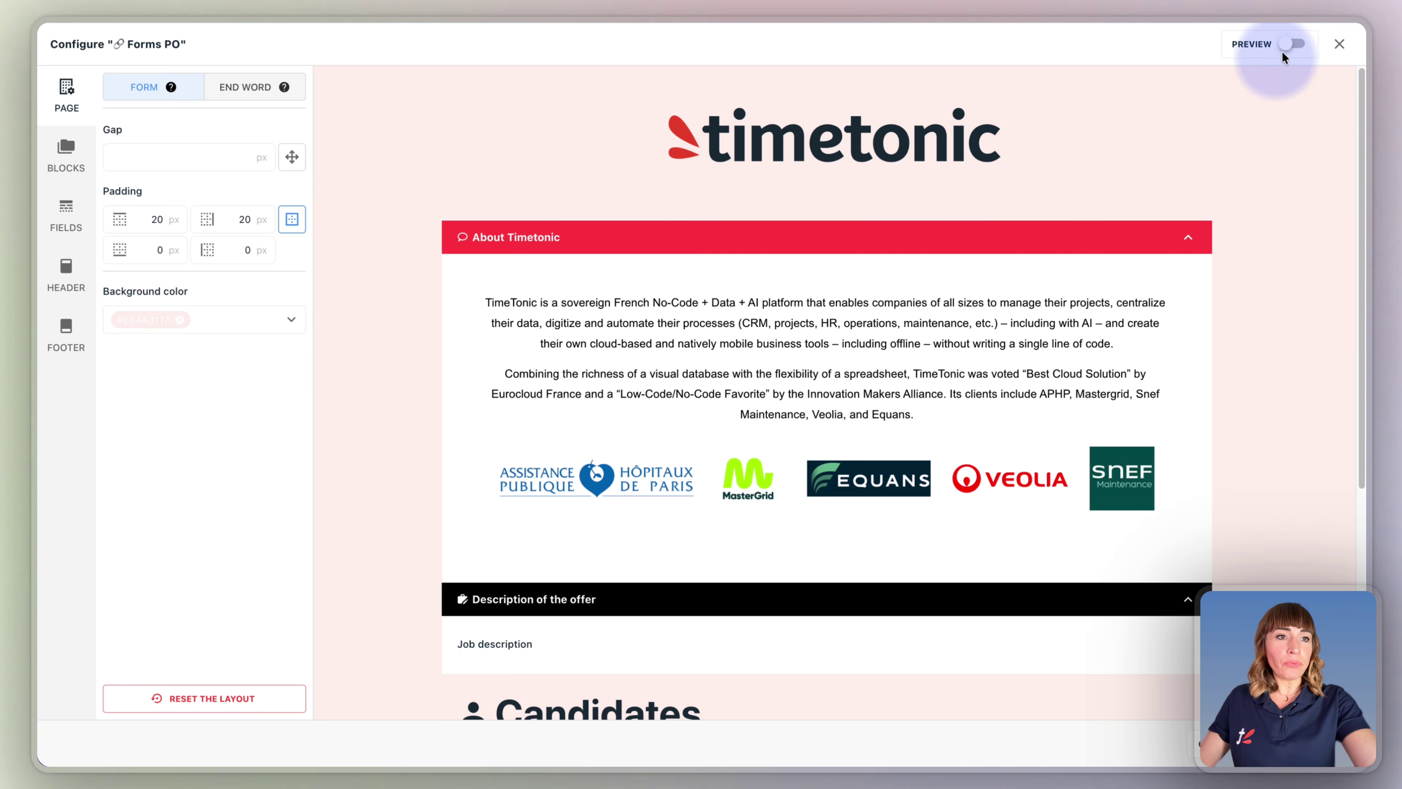
# Preview the form on desktop and check the About Timetonic and Description of the offer groups and the candidate steps
pyautogui.click(1291, 45)
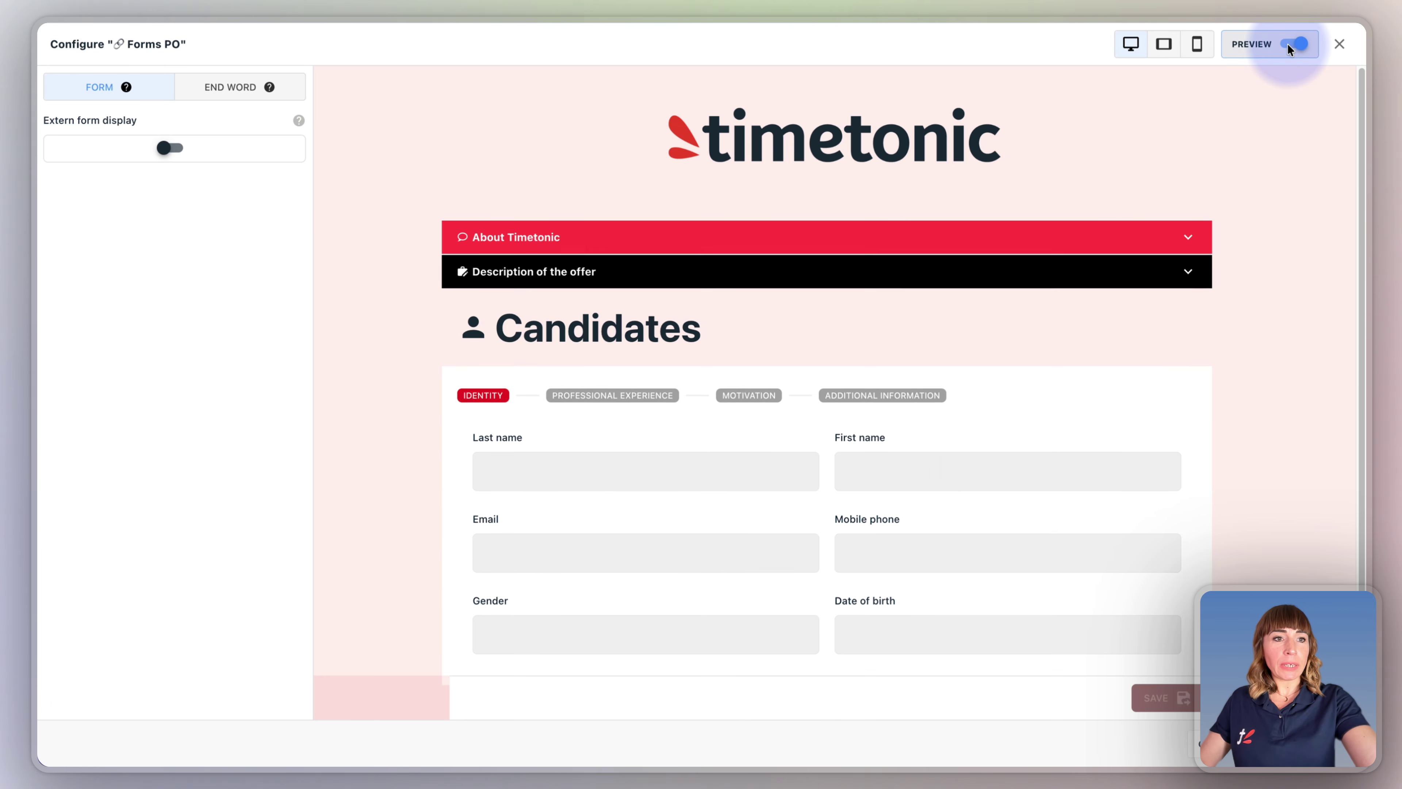
pyautogui.click(755, 419)
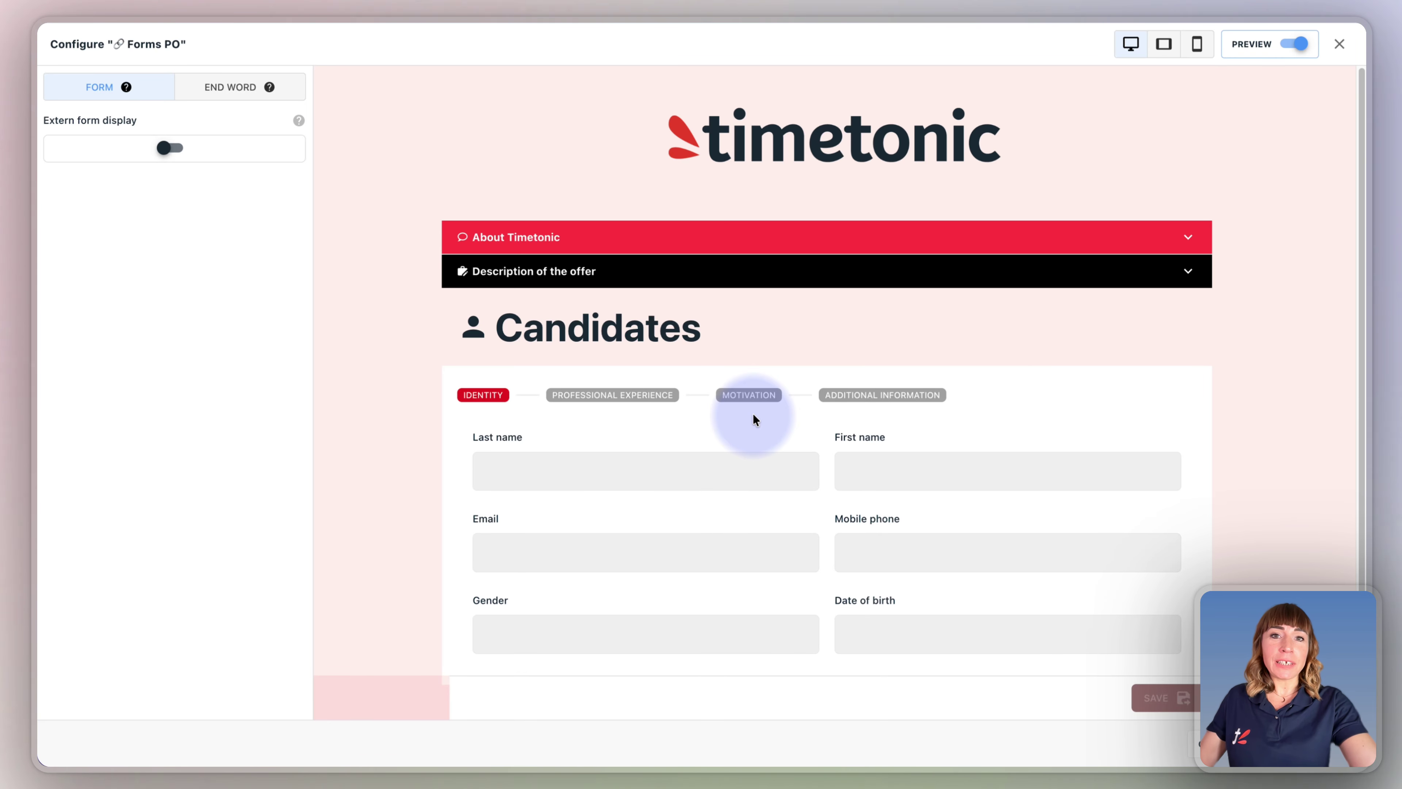
pyautogui.click(684, 236)
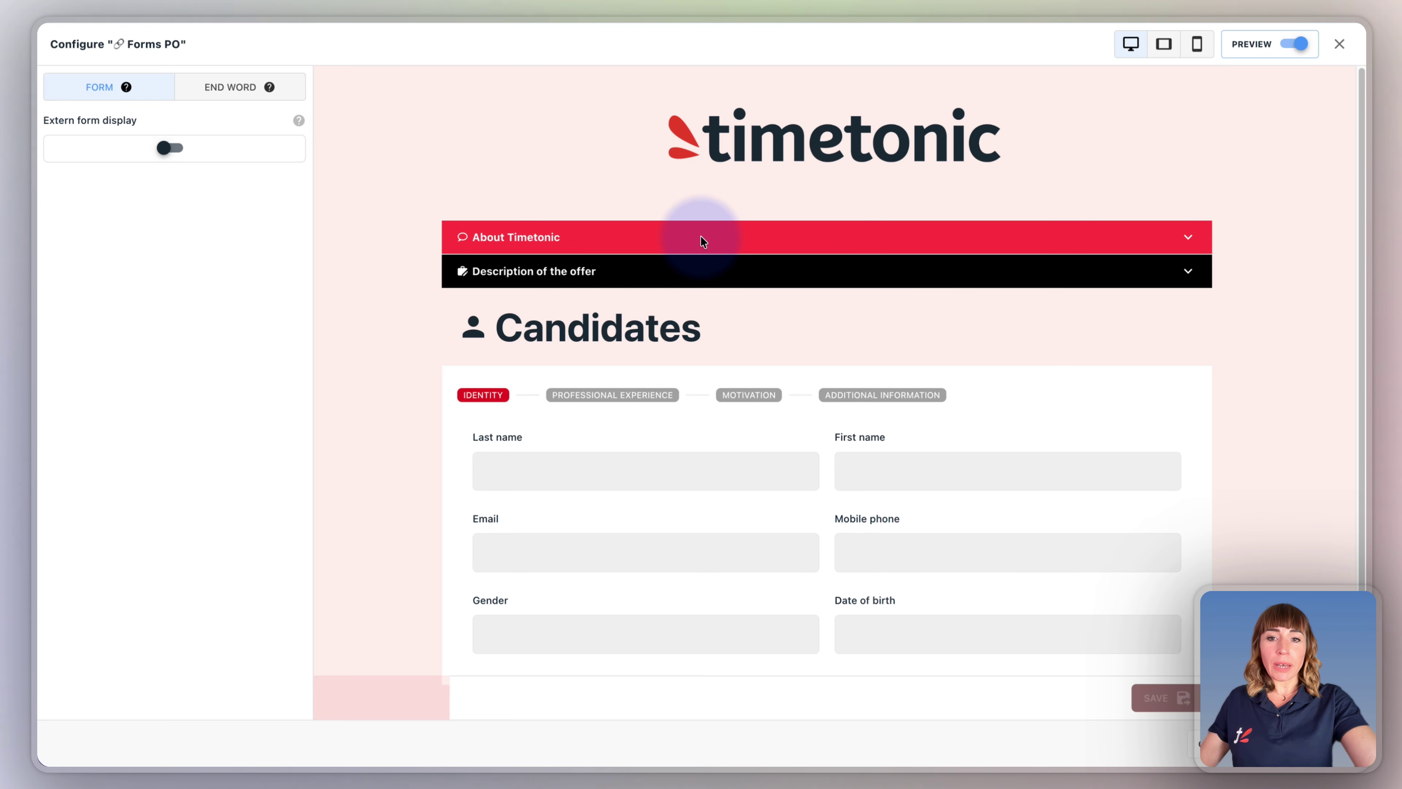
pyautogui.click(700, 236)
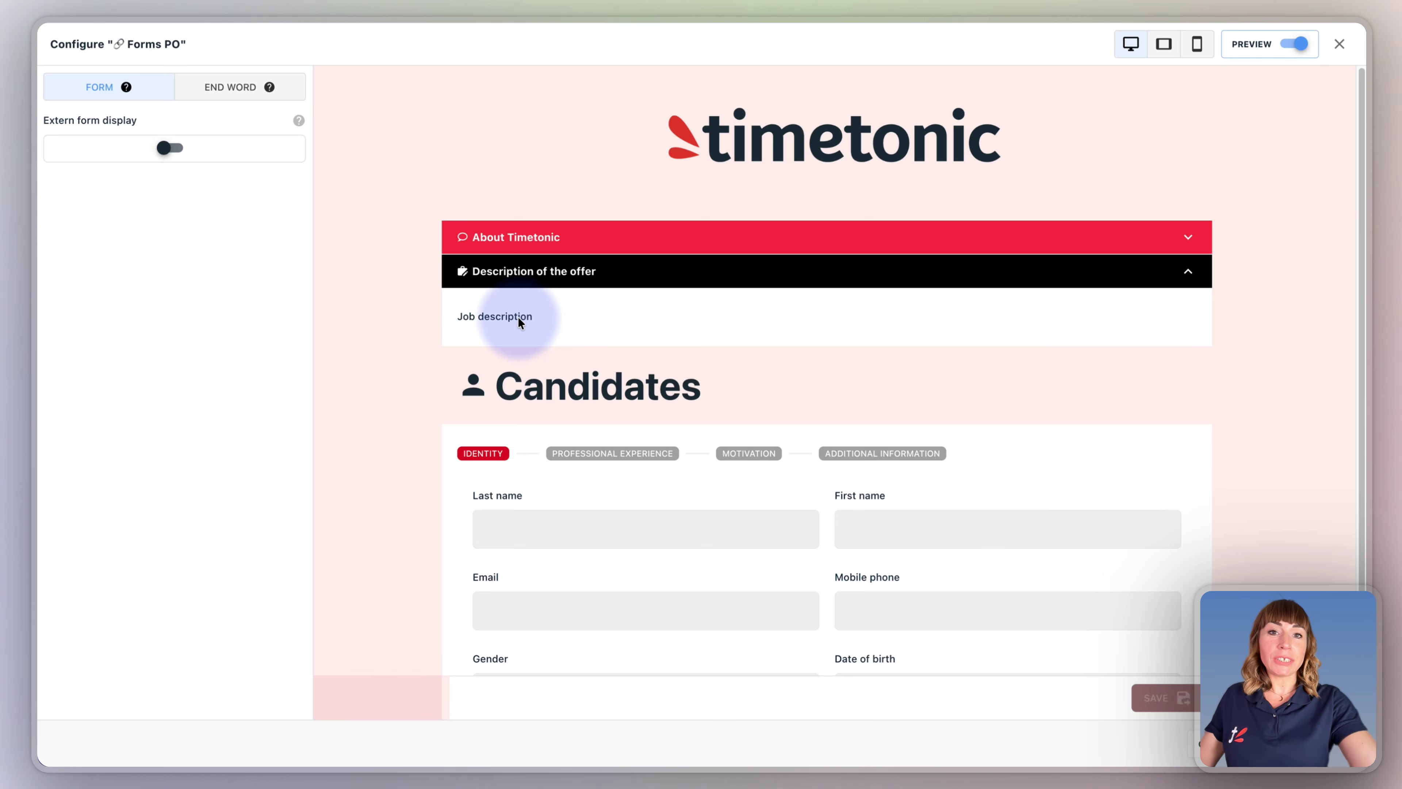
pyautogui.scroll(-2, 599, 382)
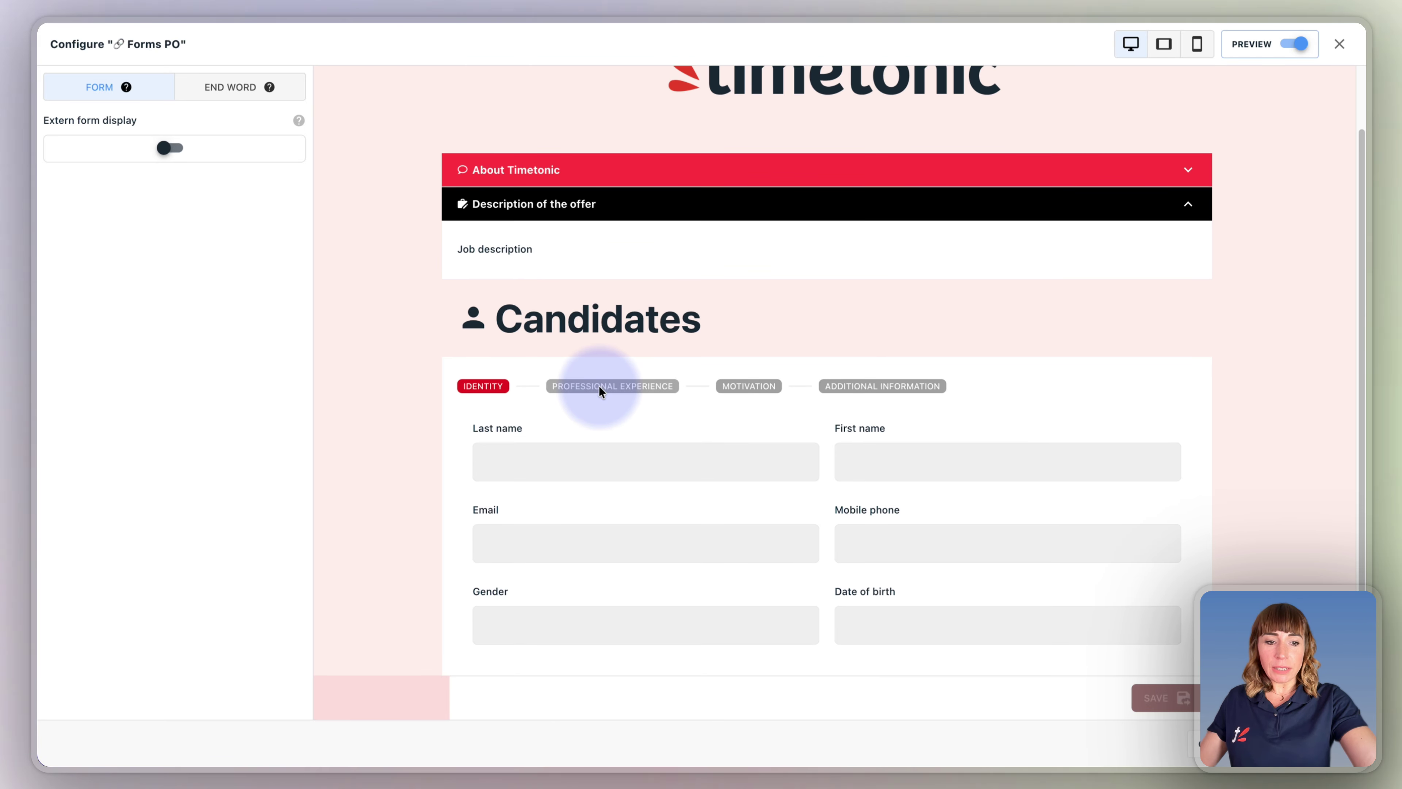
# Check the Professional experience and Motivation steps of the Candidates form in the desktop preview
pyautogui.click(605, 385)
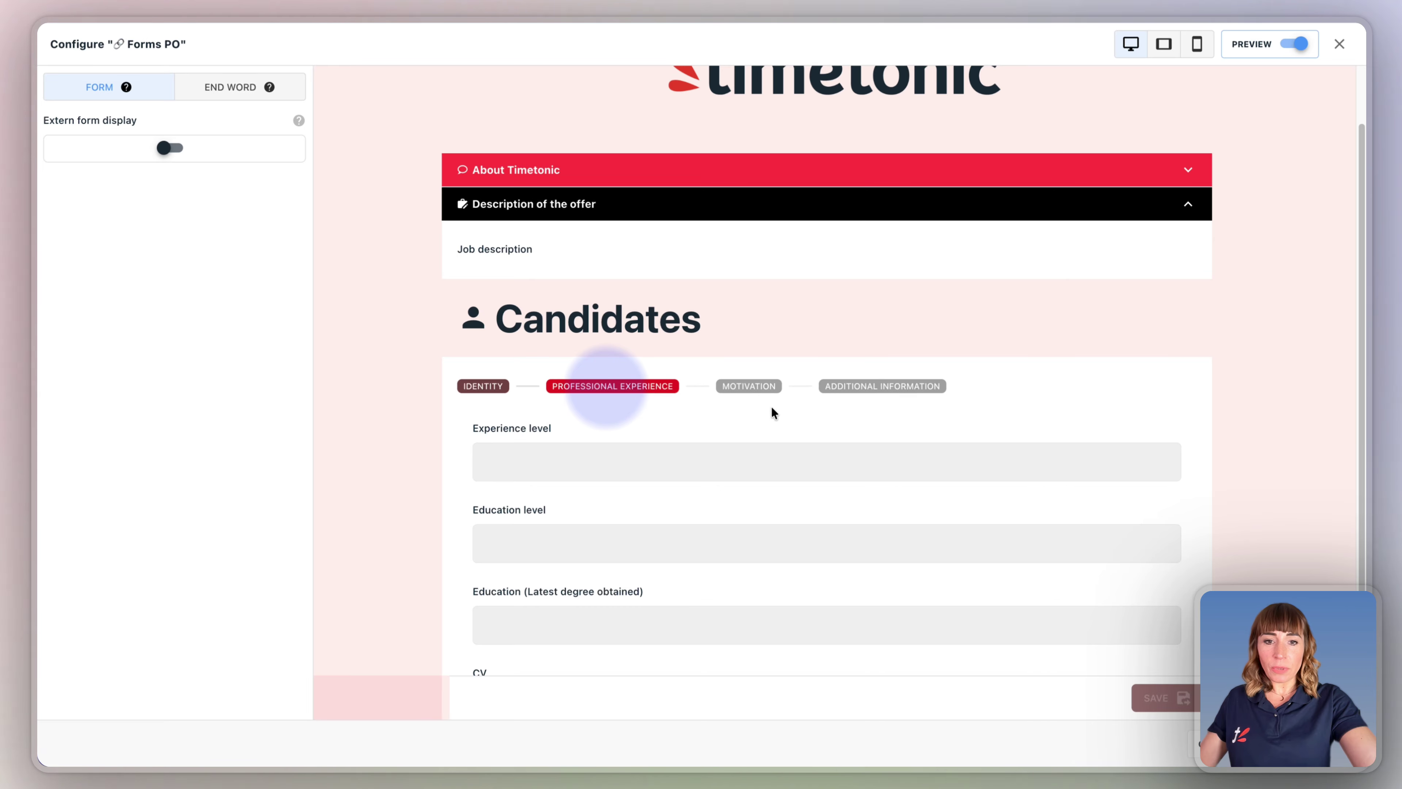
pyautogui.click(750, 387)
pyautogui.click(864, 453)
# Preview the form in the tablet, mobile and desktop layouts, and try the Extern form display option
pyautogui.click(1165, 47)
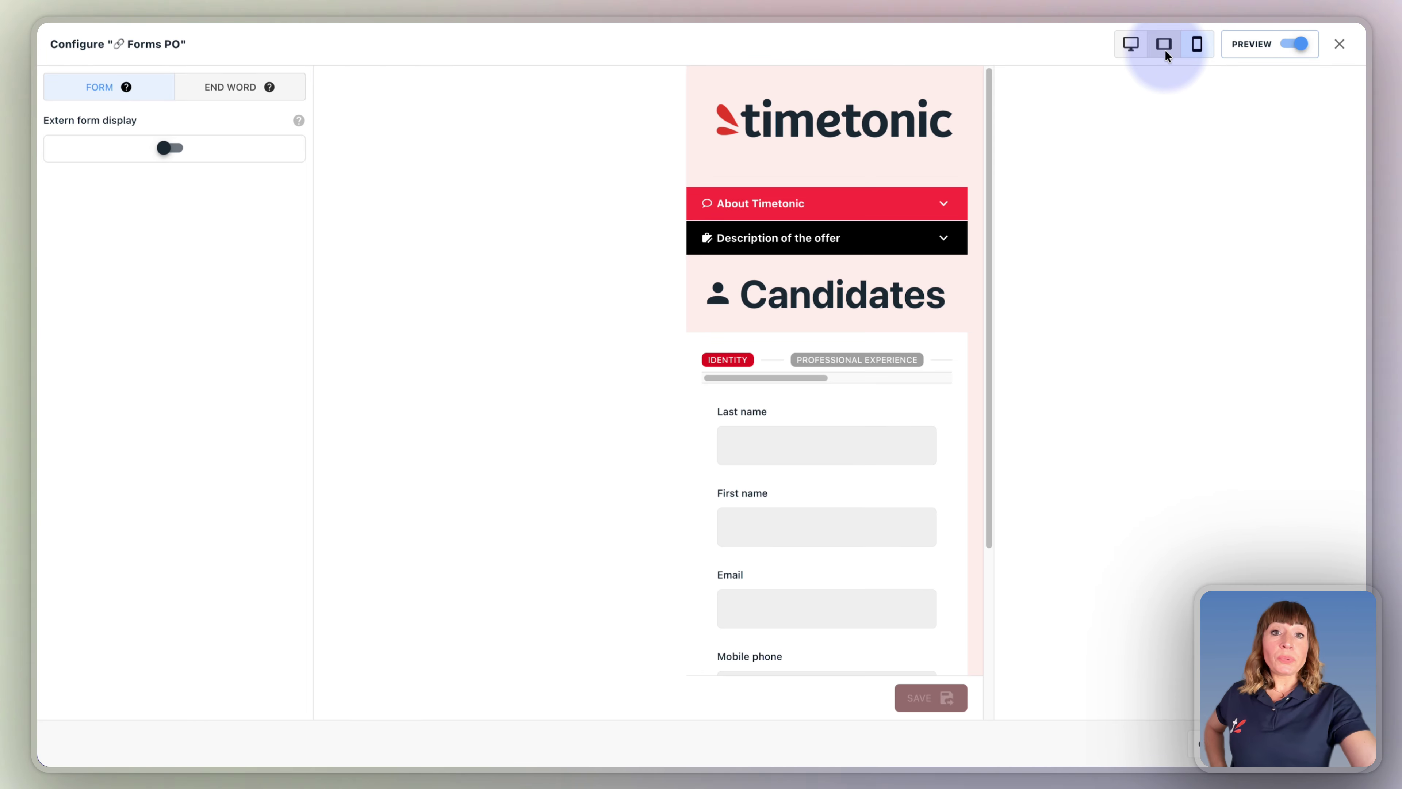
pyautogui.click(1164, 47)
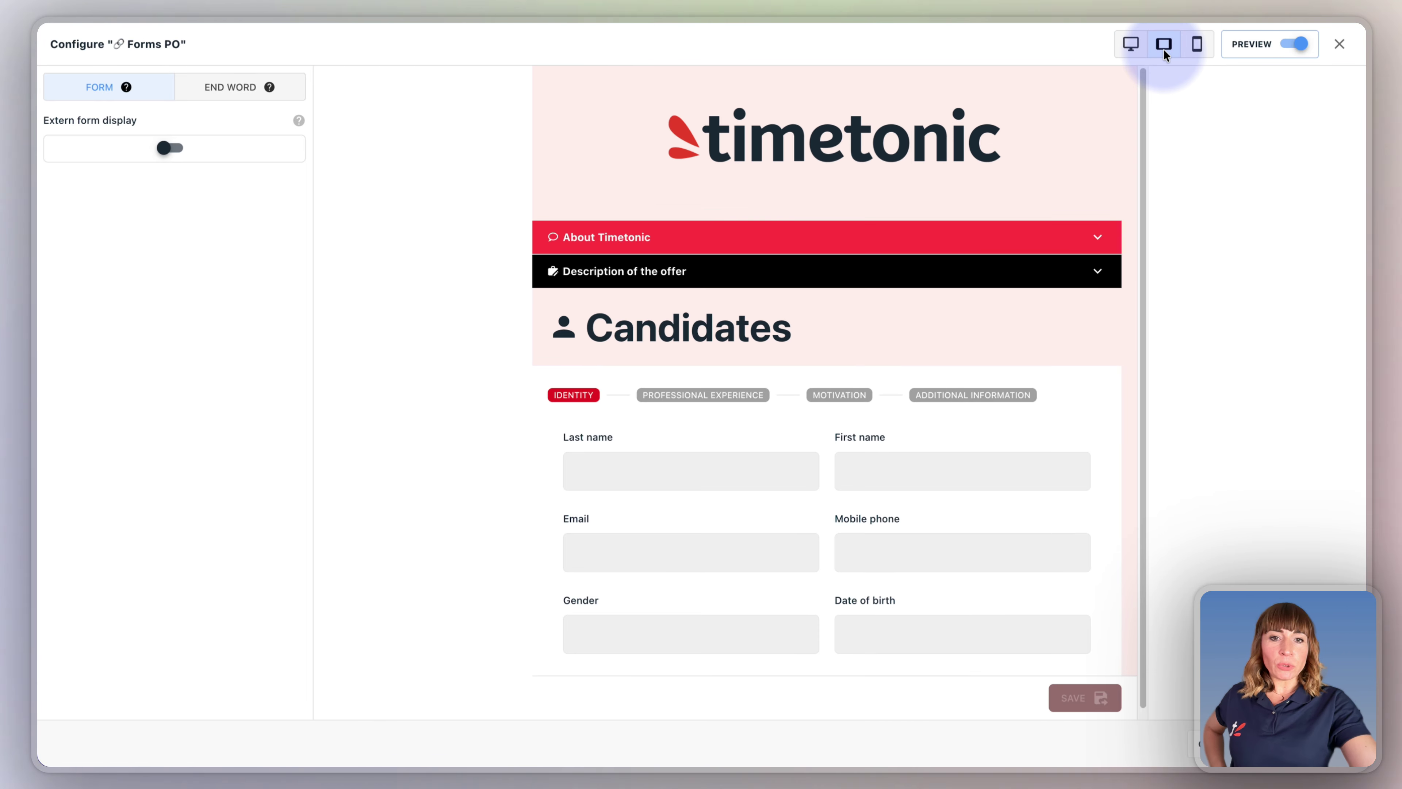
pyautogui.click(1129, 47)
pyautogui.click(1165, 49)
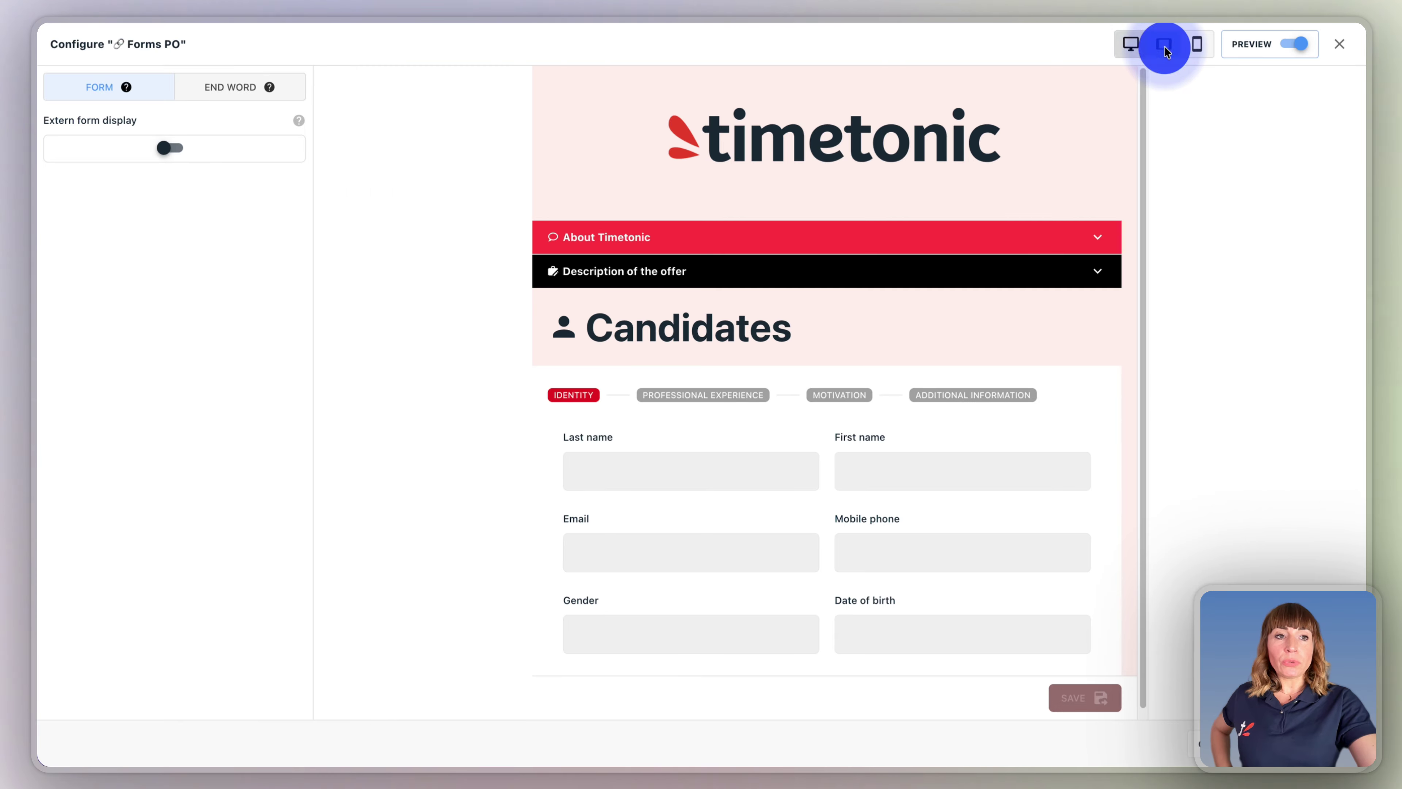
pyautogui.click(1196, 44)
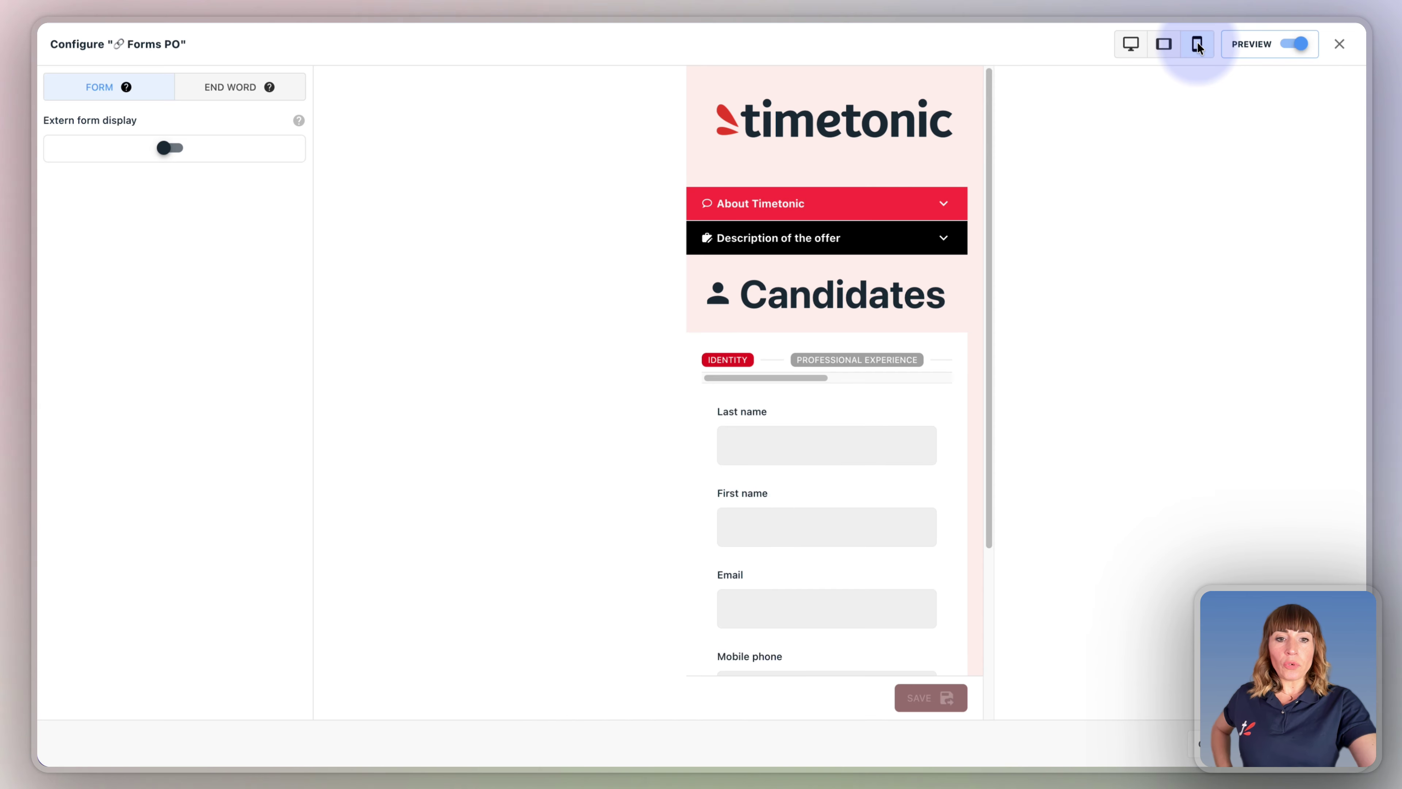
pyautogui.click(1130, 44)
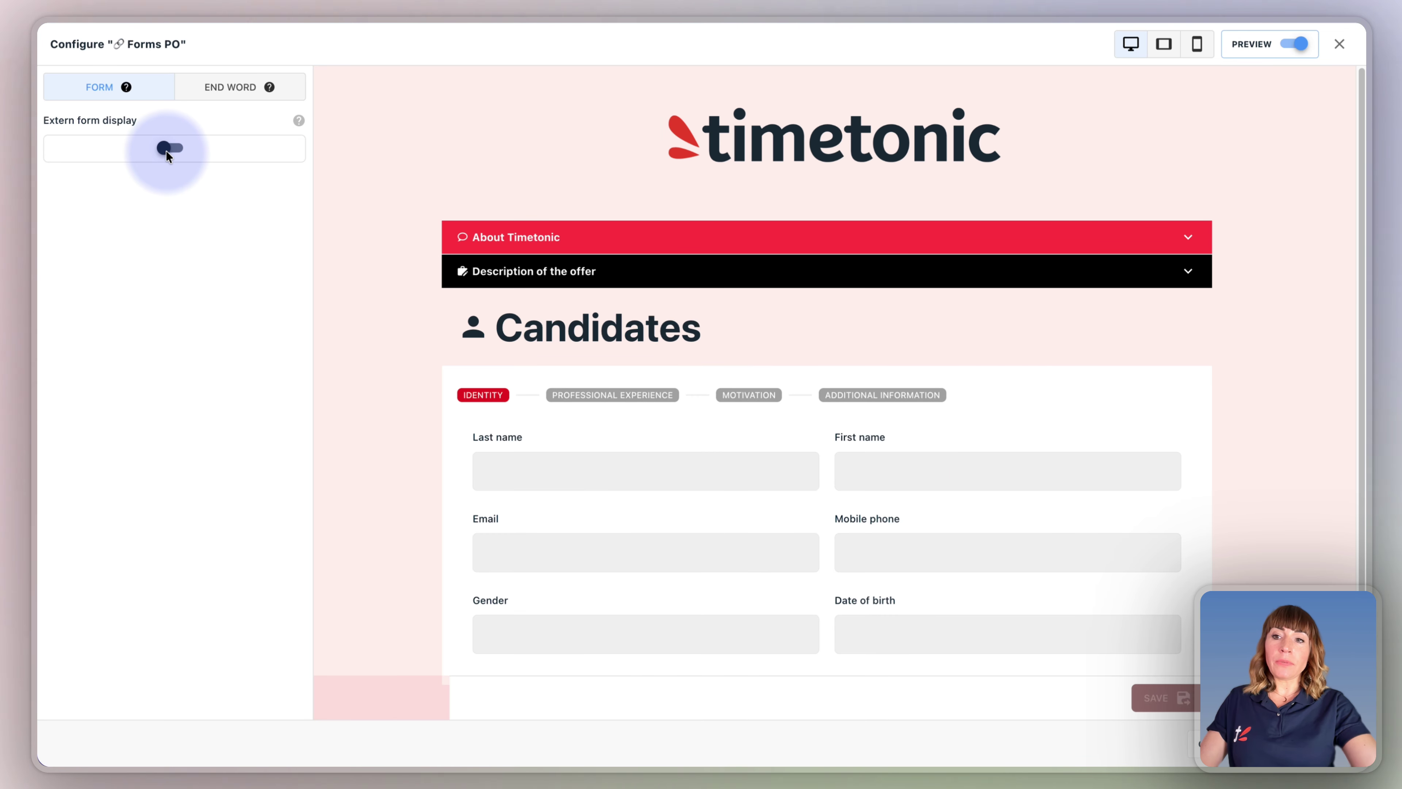
pyautogui.click(167, 148)
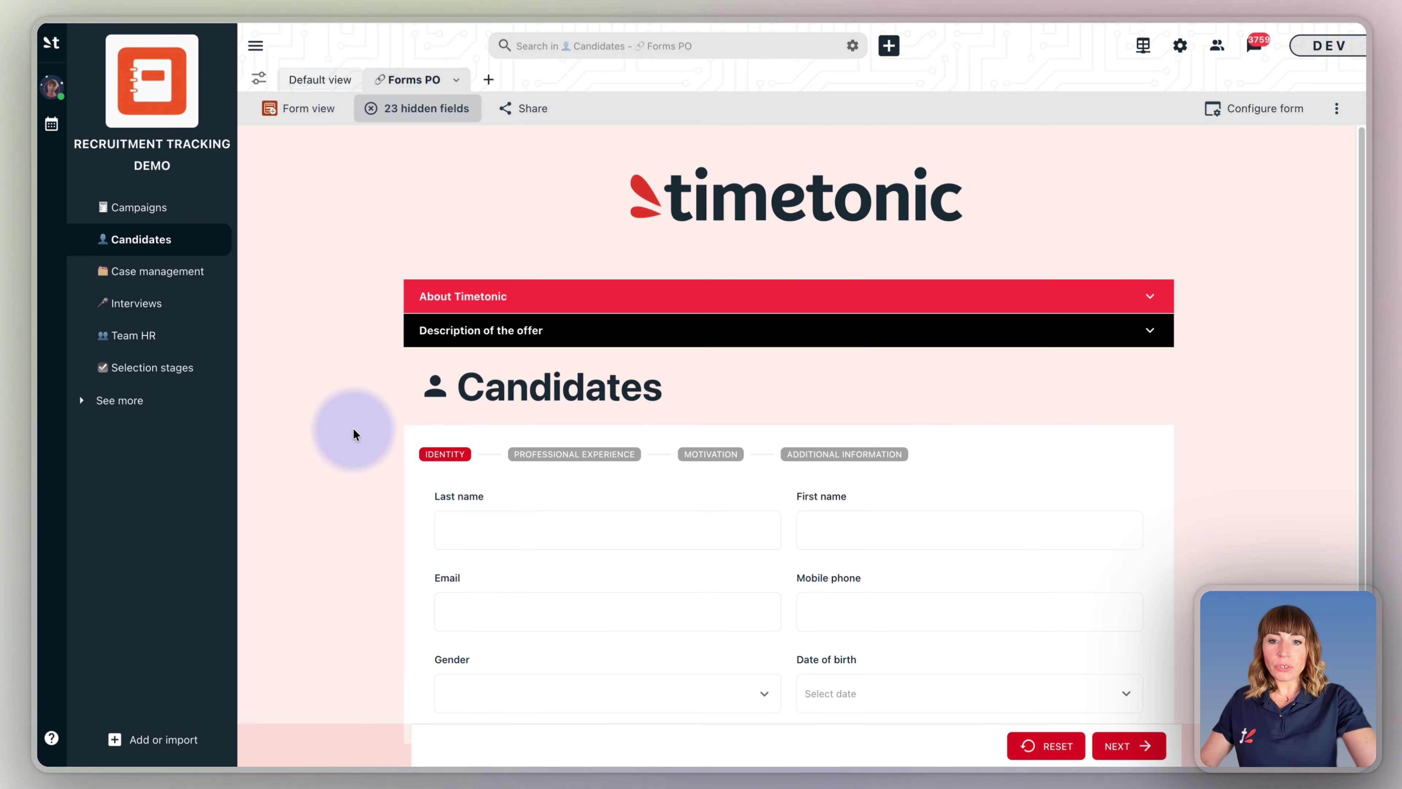
# Review the Forms PO view, examining the full job description in the Description of the offer group and the Candidates fields
pyautogui.scroll(-1, 355, 434)
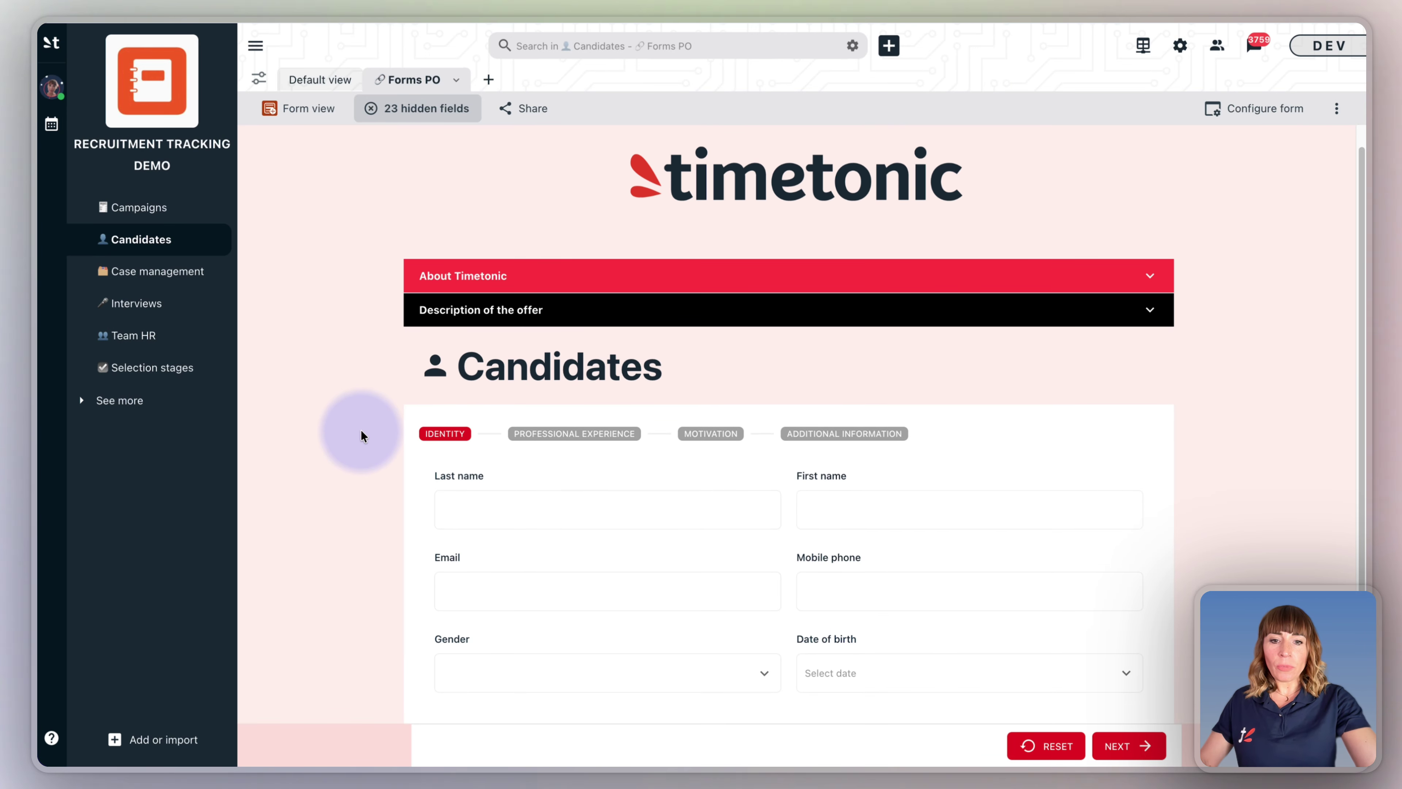
pyautogui.click(580, 321)
pyautogui.scroll(-3, 579, 321)
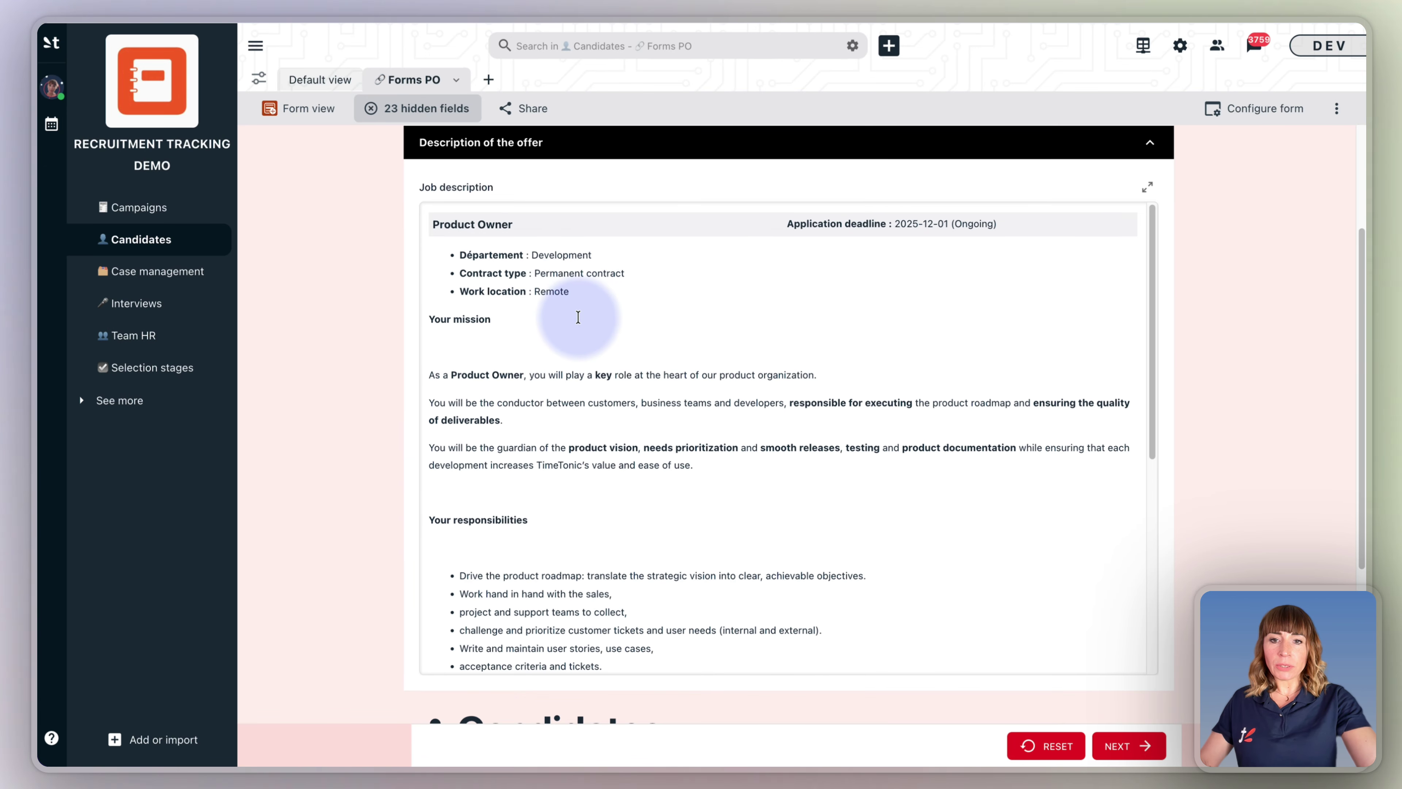
pyautogui.scroll(1, 728, 460)
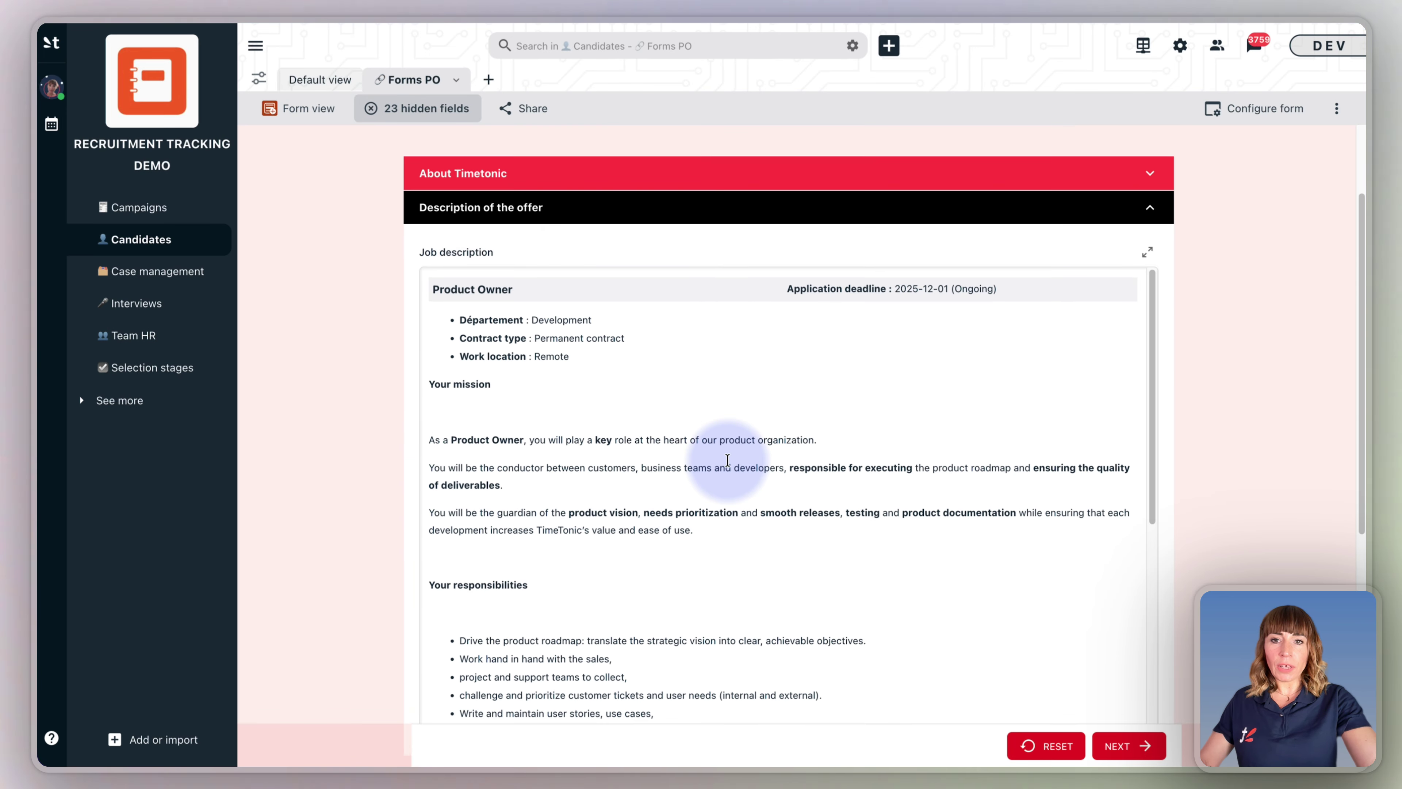
pyautogui.click(573, 179)
pyautogui.scroll(-5, 648, 294)
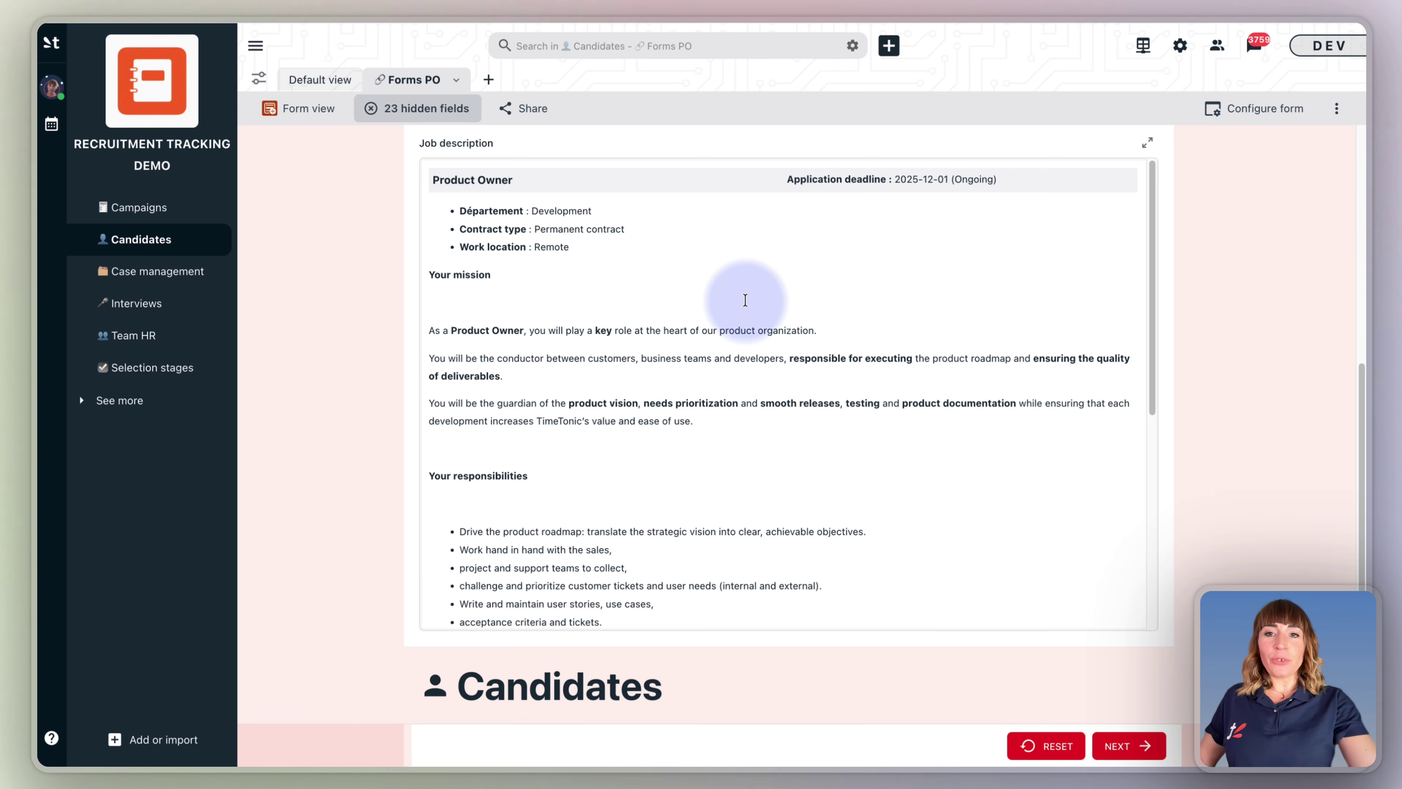
pyautogui.scroll(-10, 782, 469)
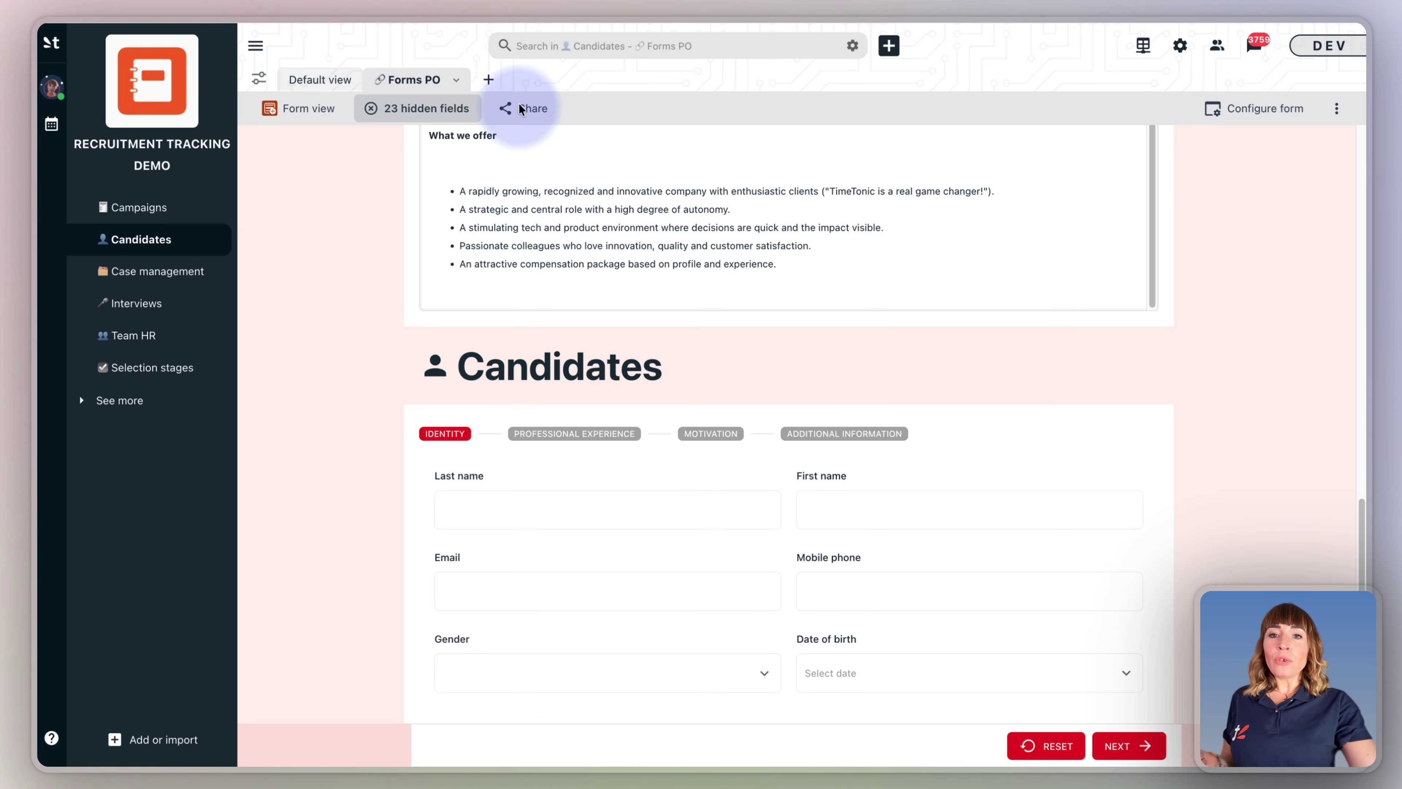
# Open the sharing options of the Forms PO form and inspect the redirection, captcha, authentication and share link preview settings
pyautogui.click(531, 111)
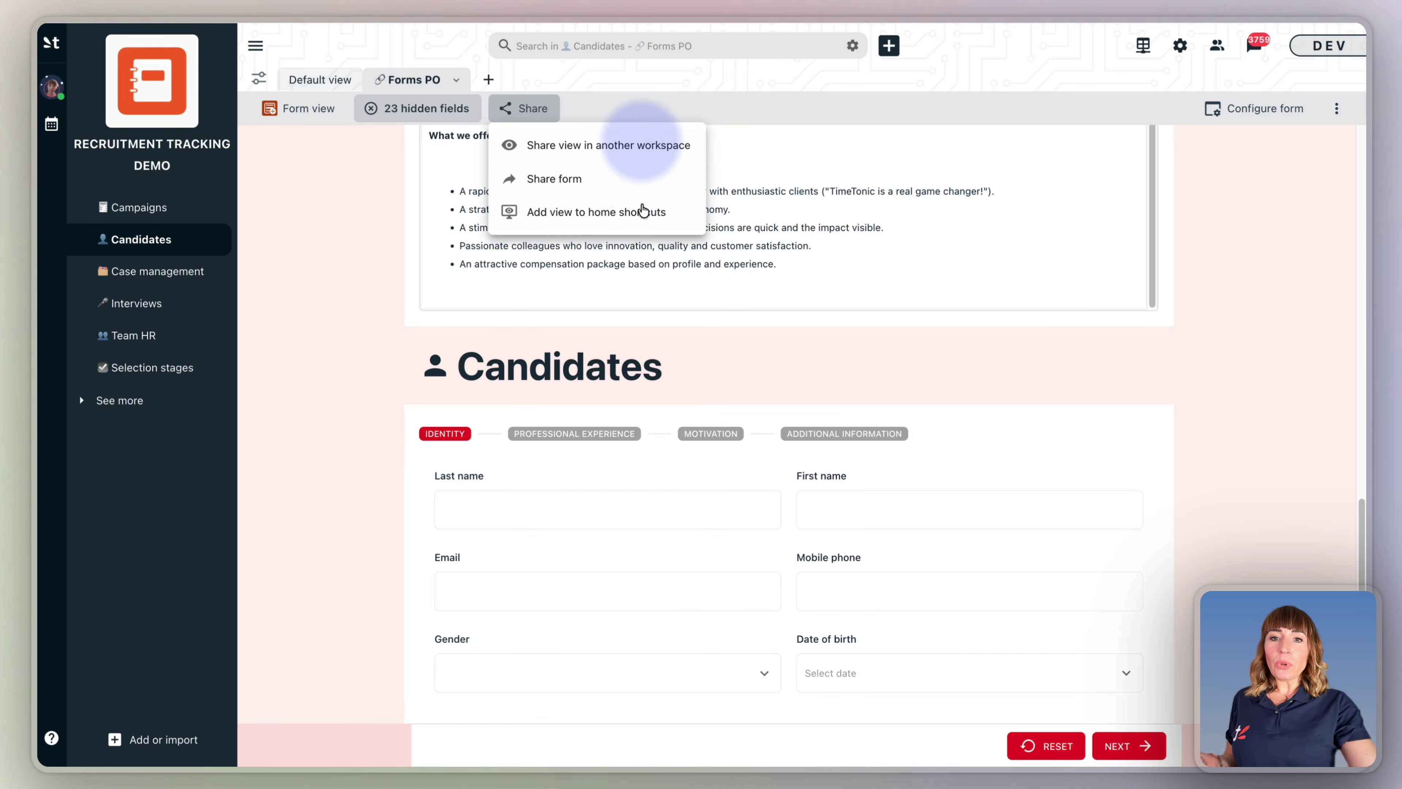
pyautogui.click(529, 182)
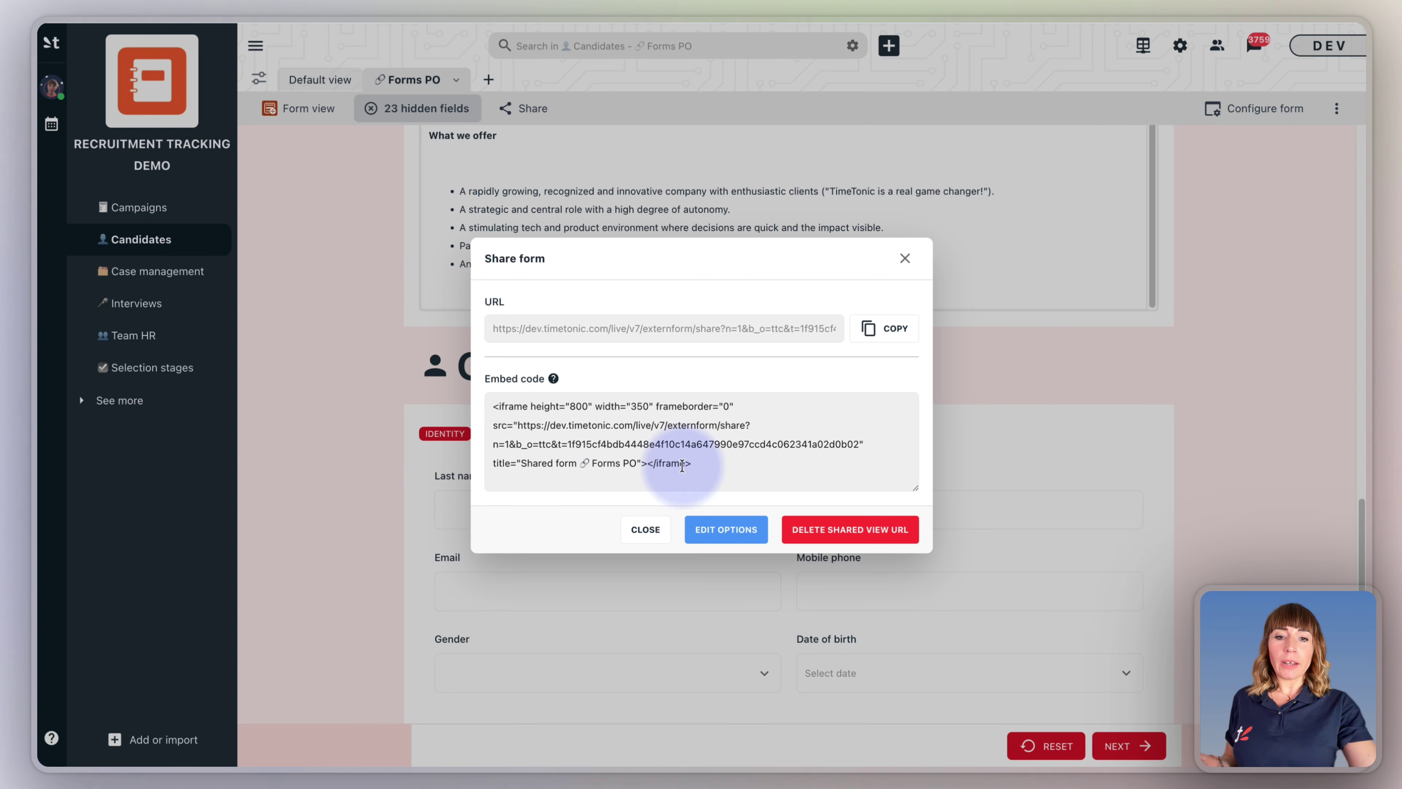
pyautogui.click(728, 530)
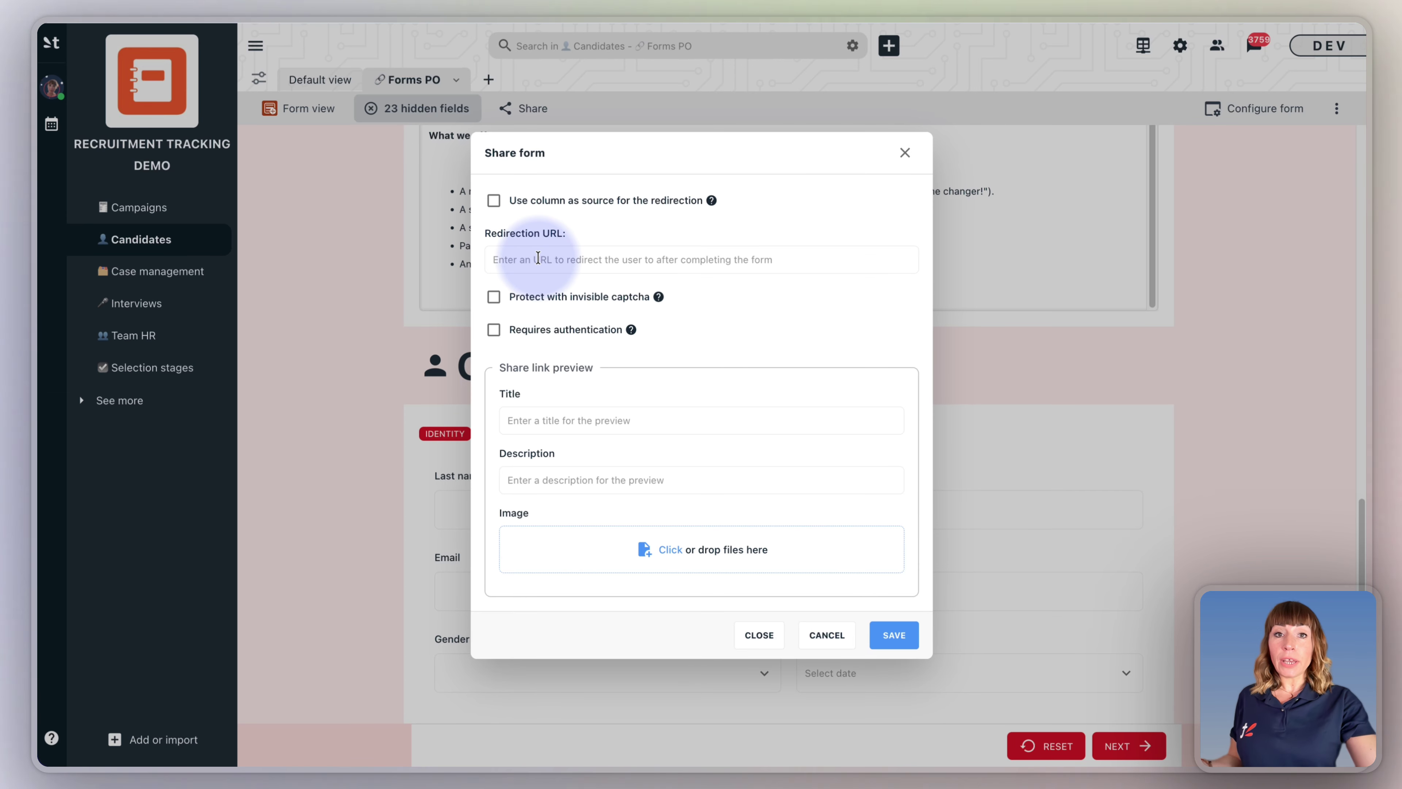
pyautogui.click(569, 262)
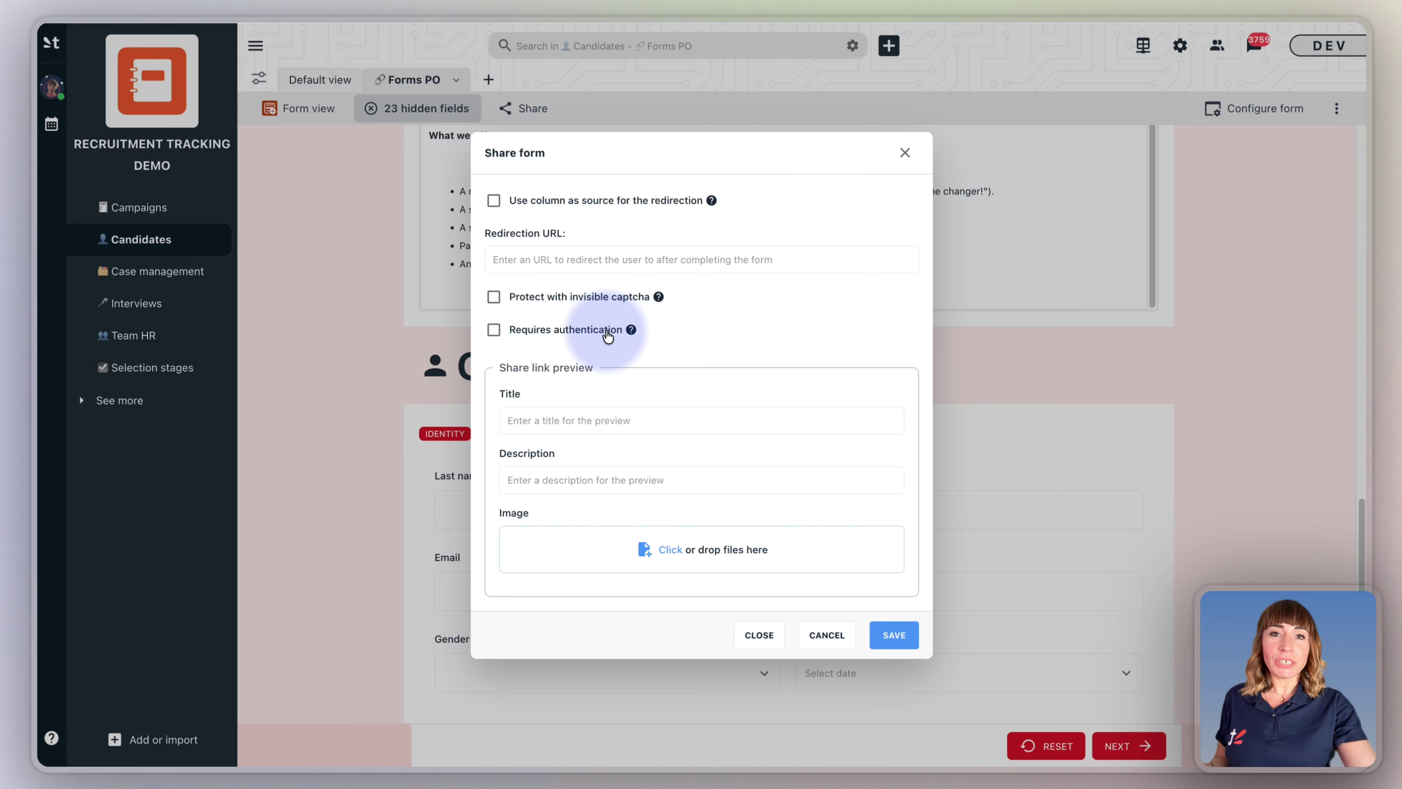
pyautogui.click(617, 419)
pyautogui.click(605, 478)
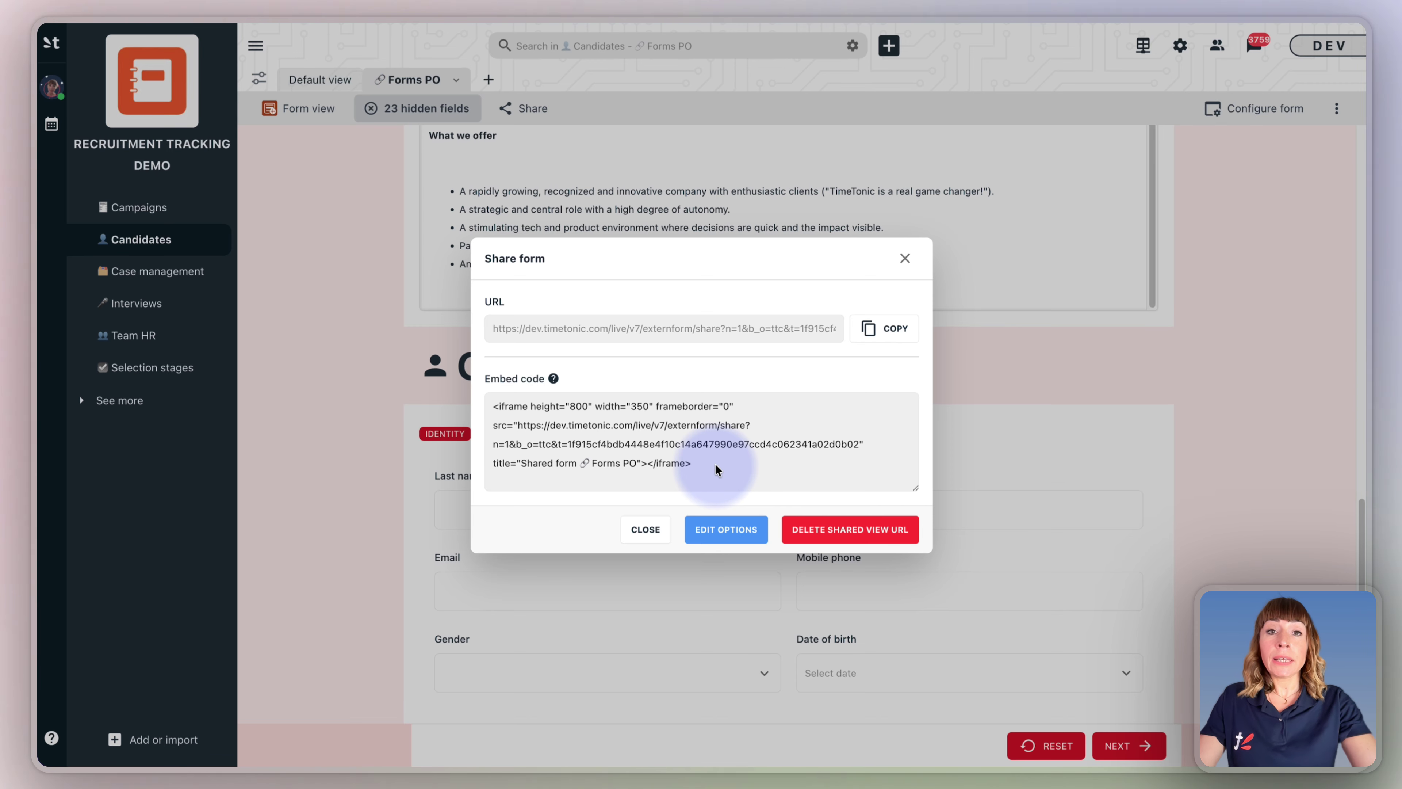
# Examine the shared form's iframe embed code and the option to delete the shared view URL
pyautogui.moveTo(716, 467); pyautogui.dragTo(481, 403)
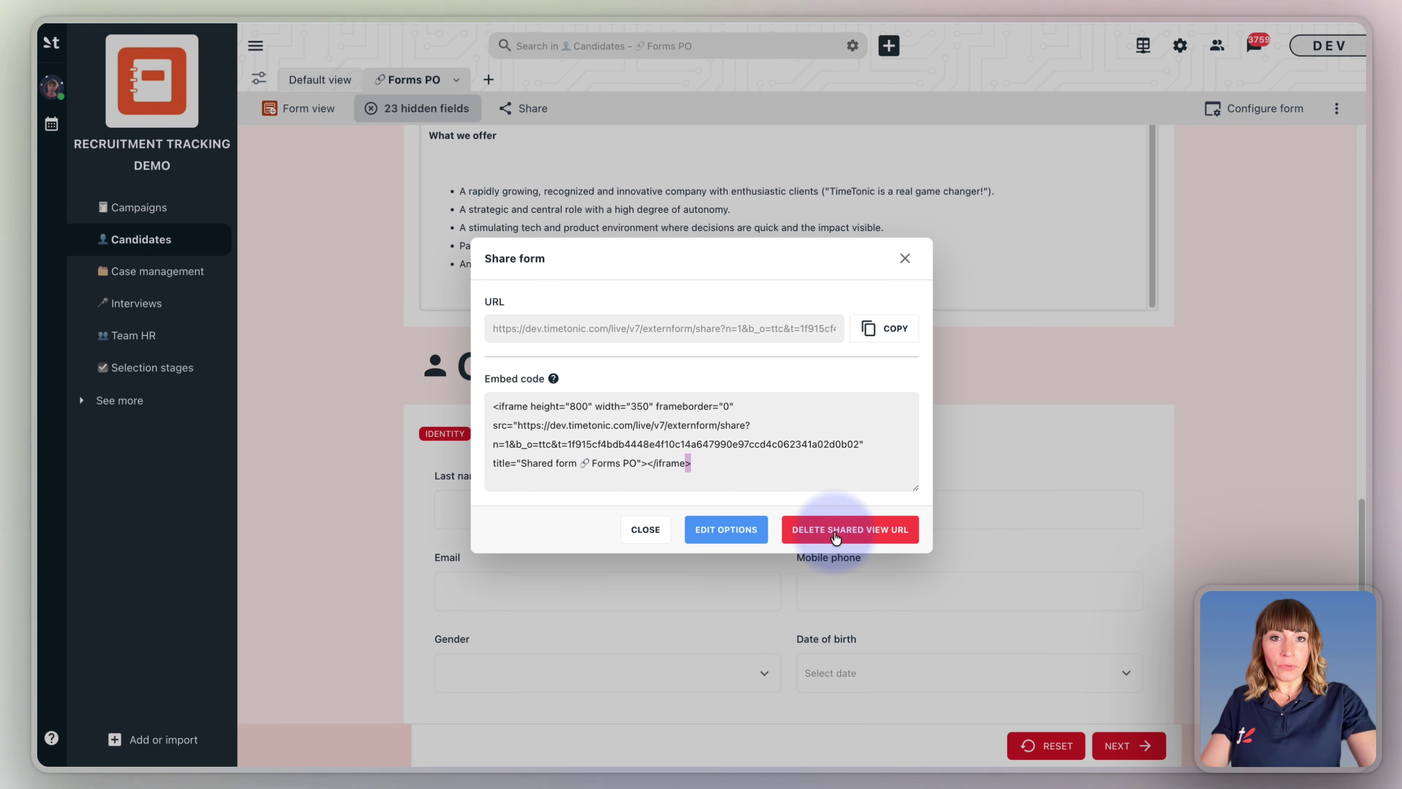
pyautogui.click(839, 533)
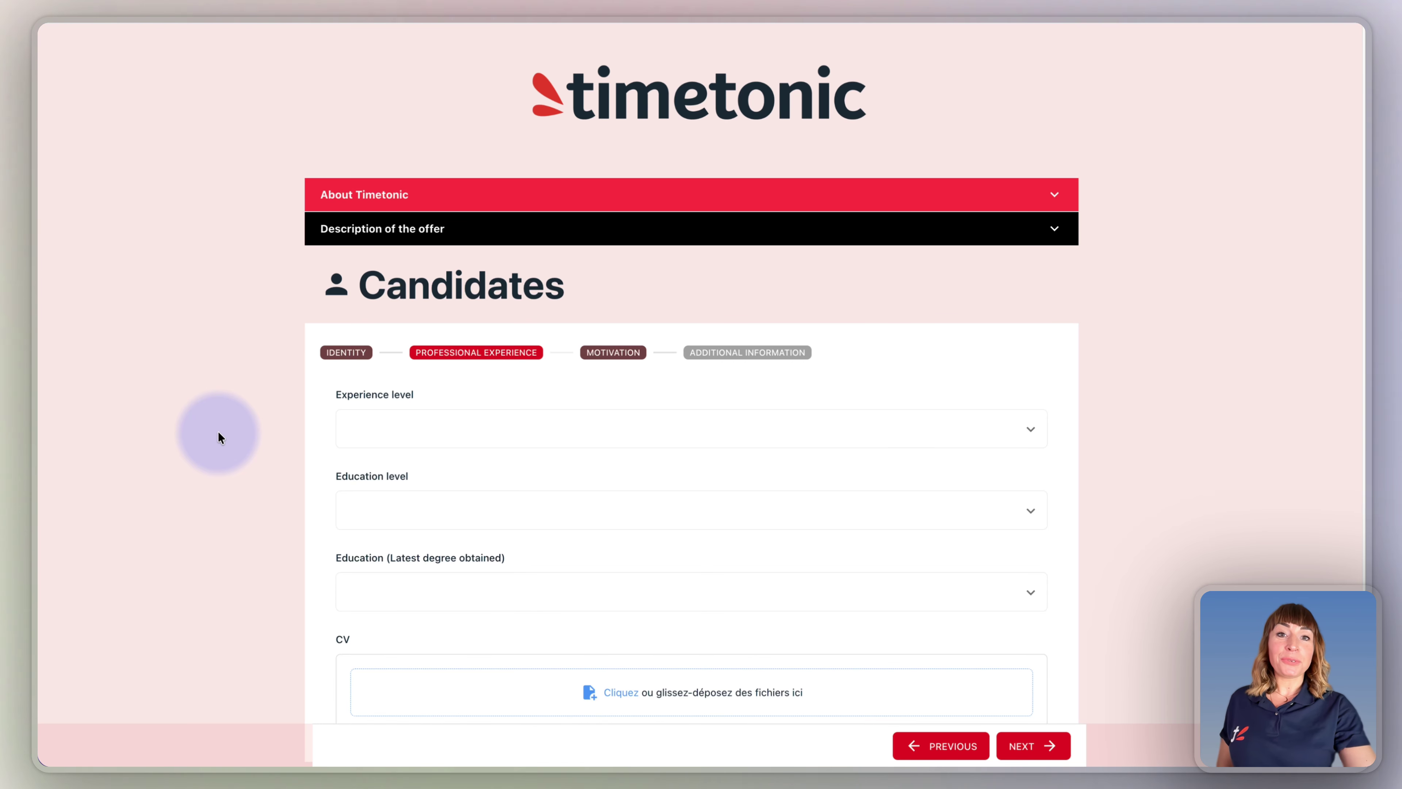
# Expand and read the About Timetonic and Description of the offer groups on the shared form page, and collapse the offer description
pyautogui.click(429, 194)
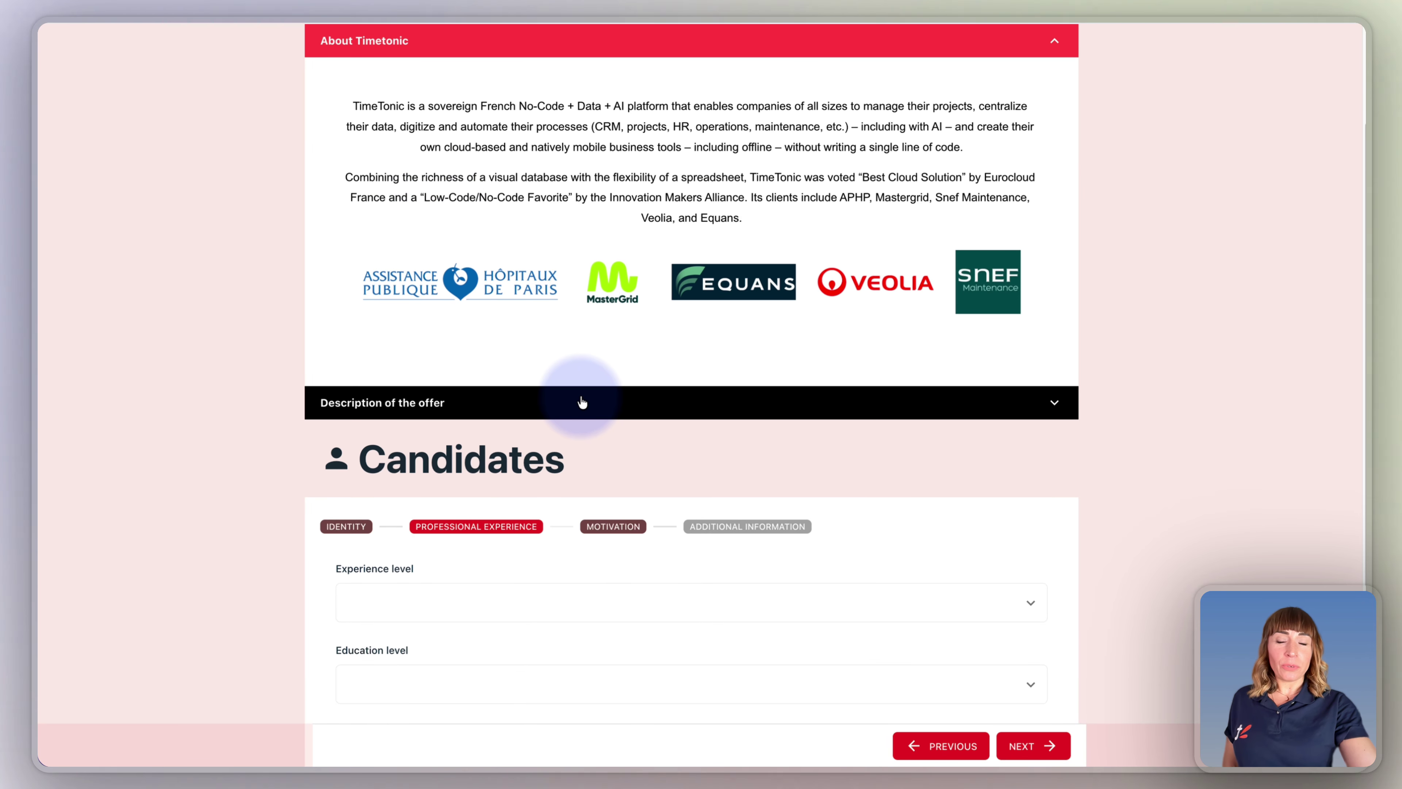
pyautogui.click(582, 401)
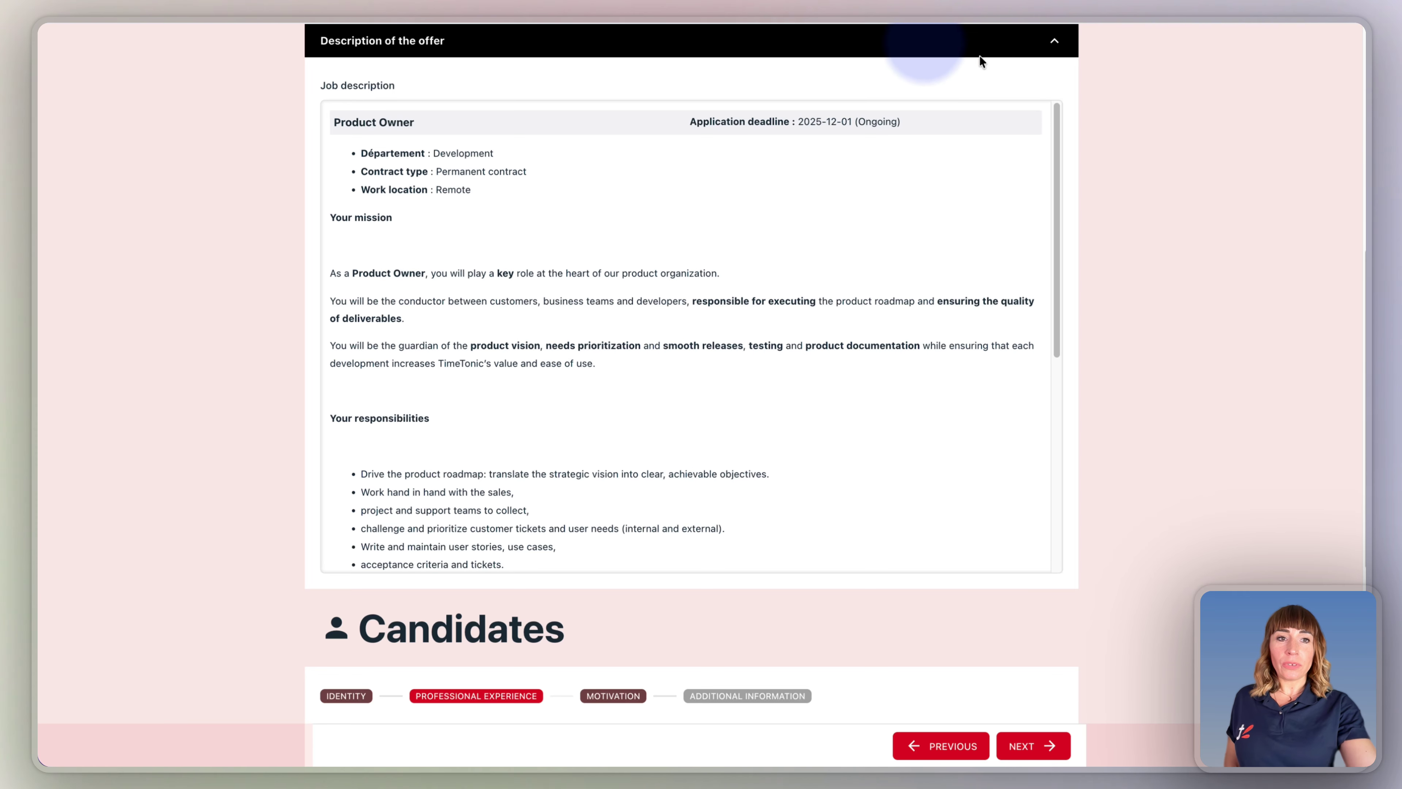
pyautogui.click(1050, 51)
pyautogui.click(1050, 52)
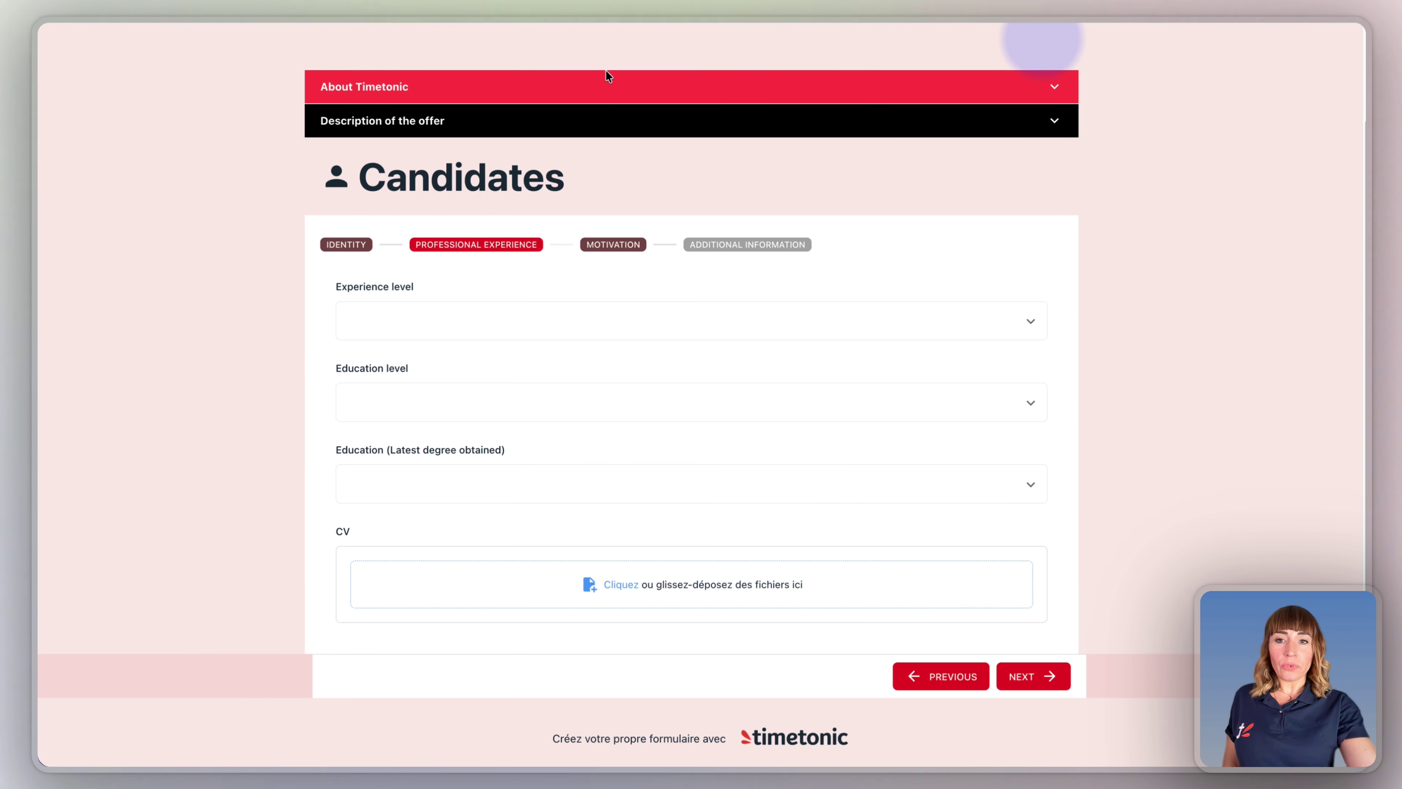
# Check the Identity, Professional experience and Additional information steps of the shared Candidates form
pyautogui.click(346, 252)
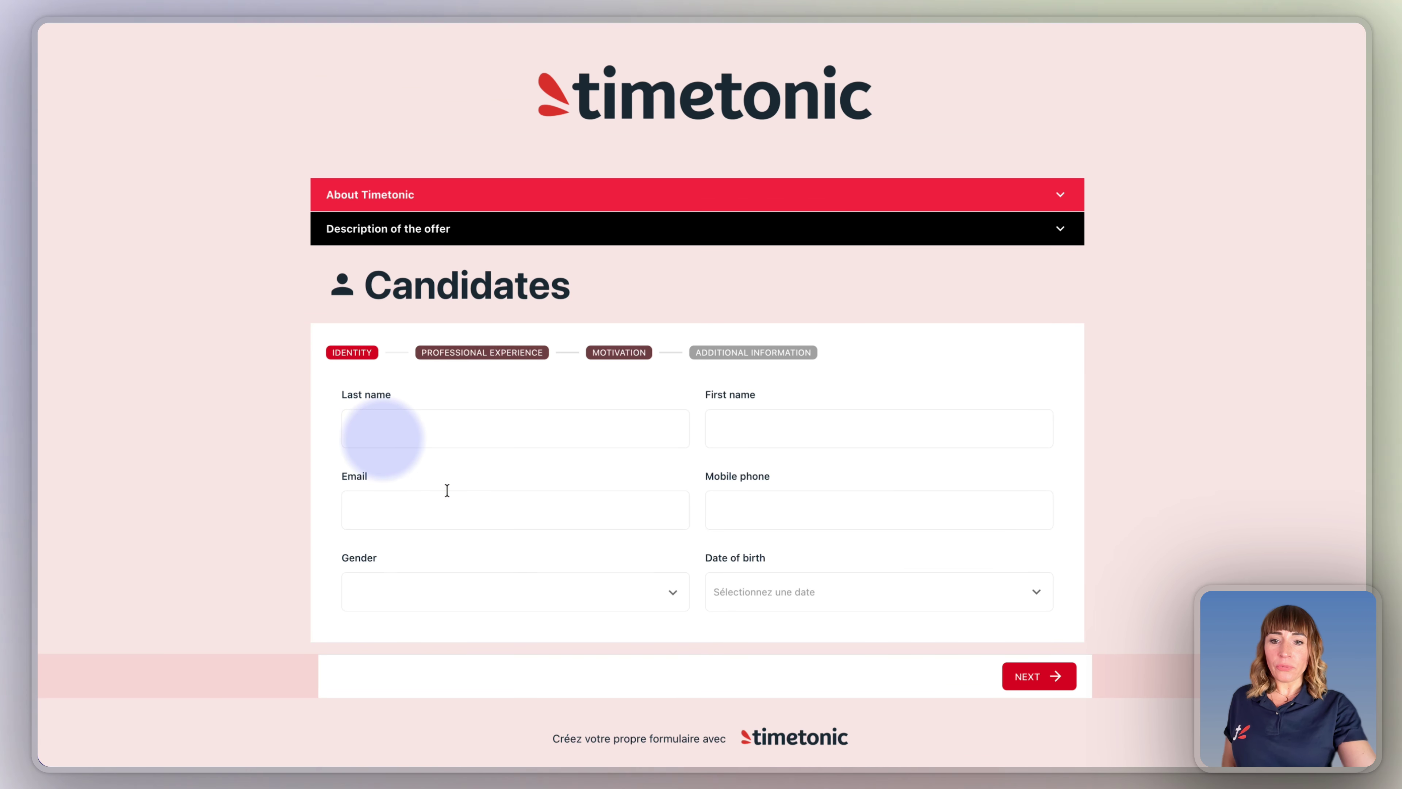
pyautogui.click(469, 352)
pyautogui.click(753, 353)
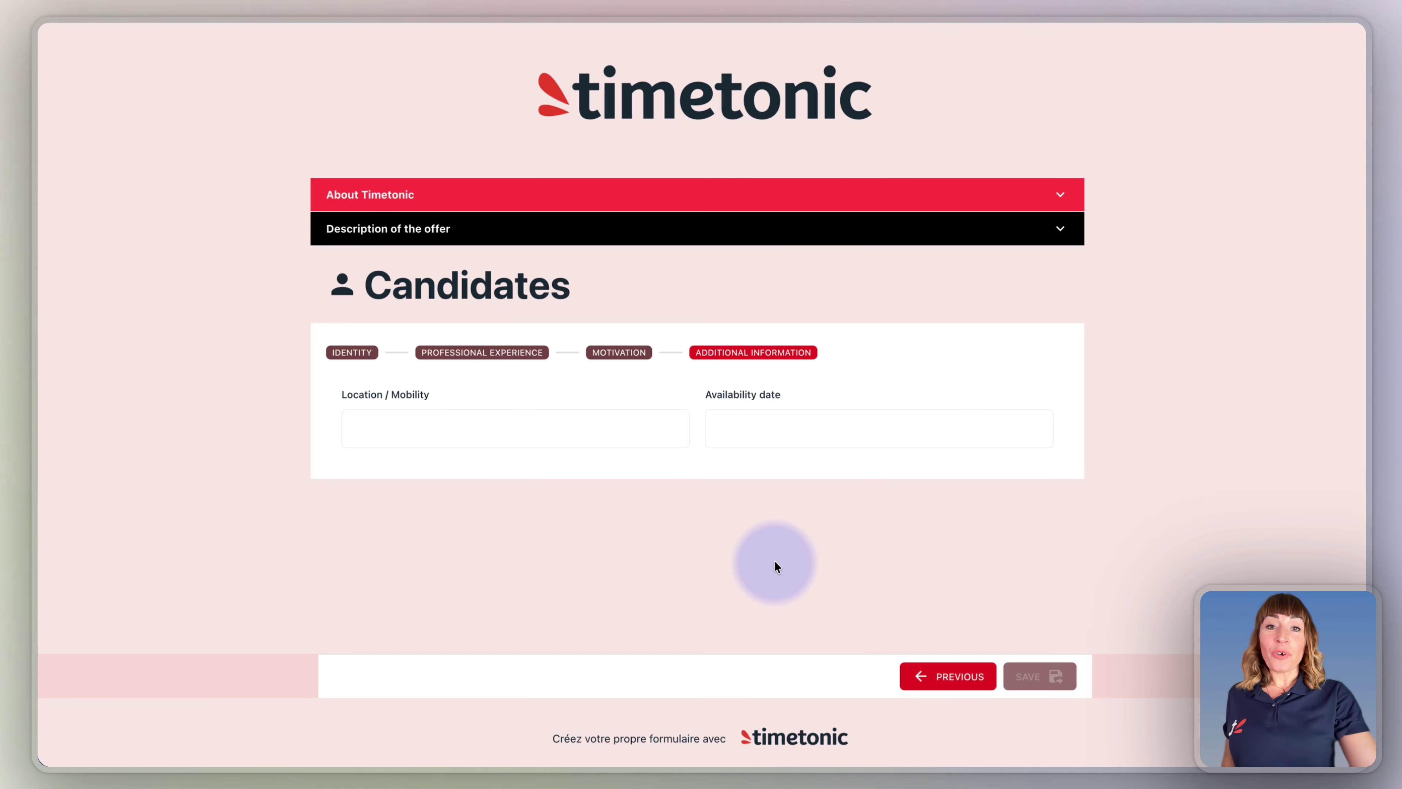